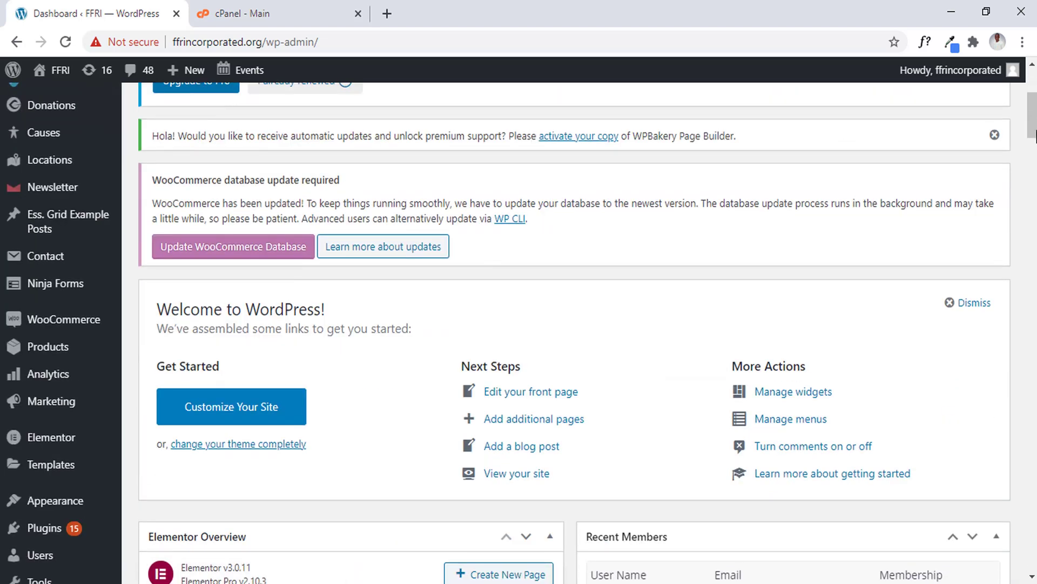
# Open the WP Encryption page that offers the generated SSL certificate files for download.
pyautogui.scroll(-10, 587, 333)
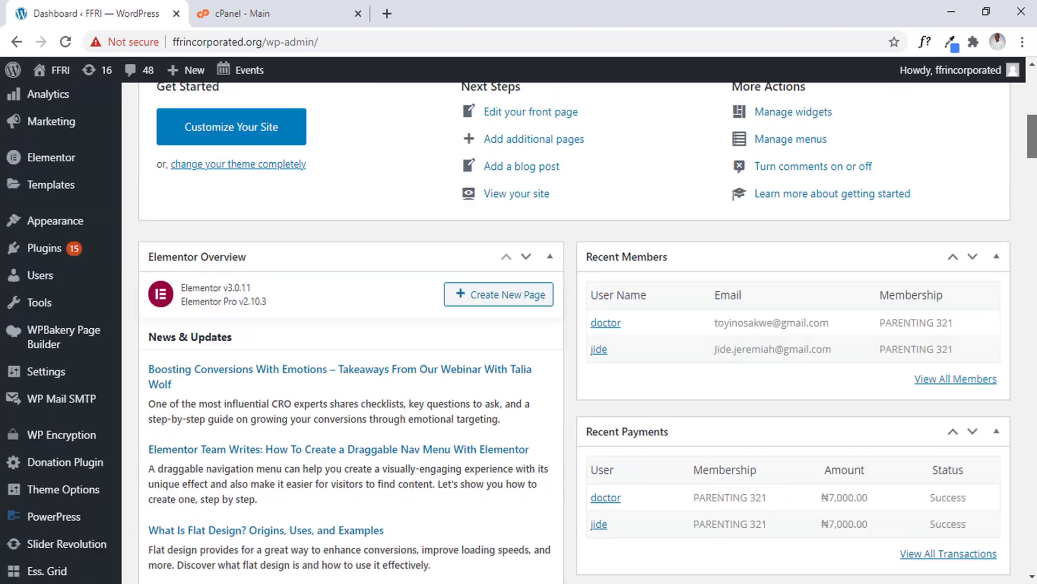
pyautogui.scroll(-2, 676, 271)
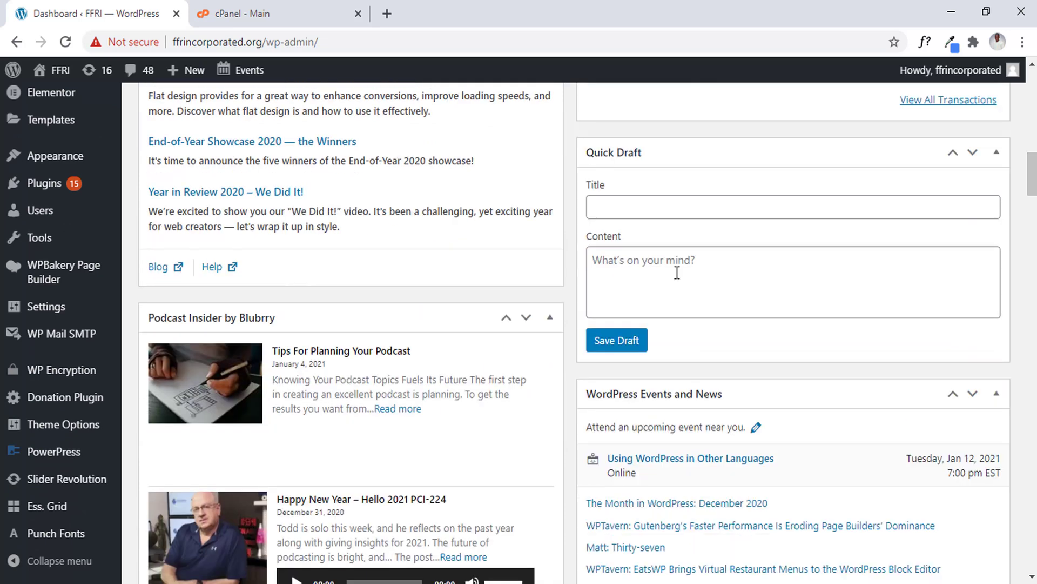
pyautogui.click(56, 371)
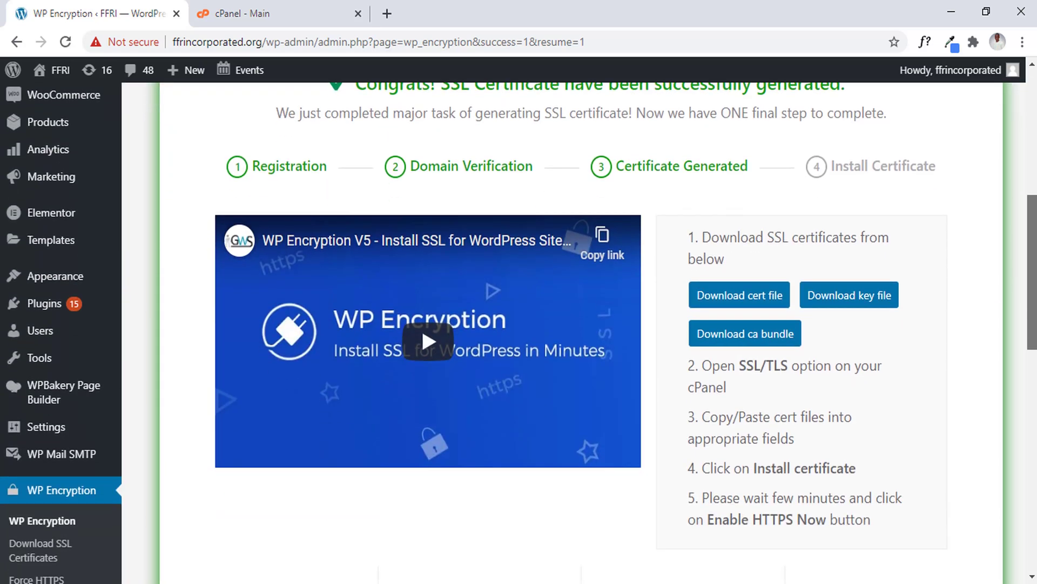
pyautogui.scroll(1, 1032, 295)
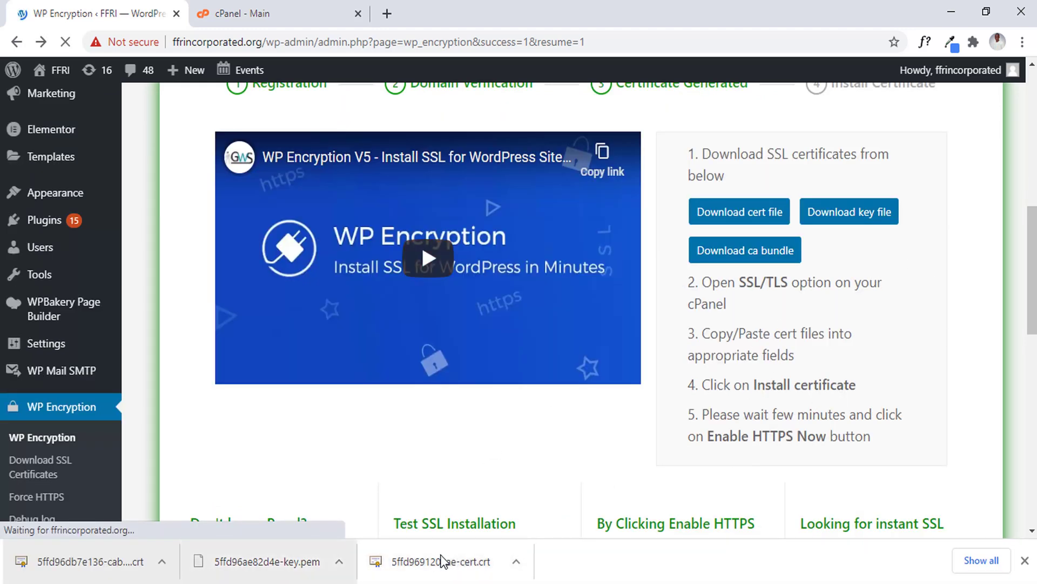
# Show the downloaded 5ffd969120aae-cert.crt file in its folder and open it for editing in Notepad++.
pyautogui.click(516, 562)
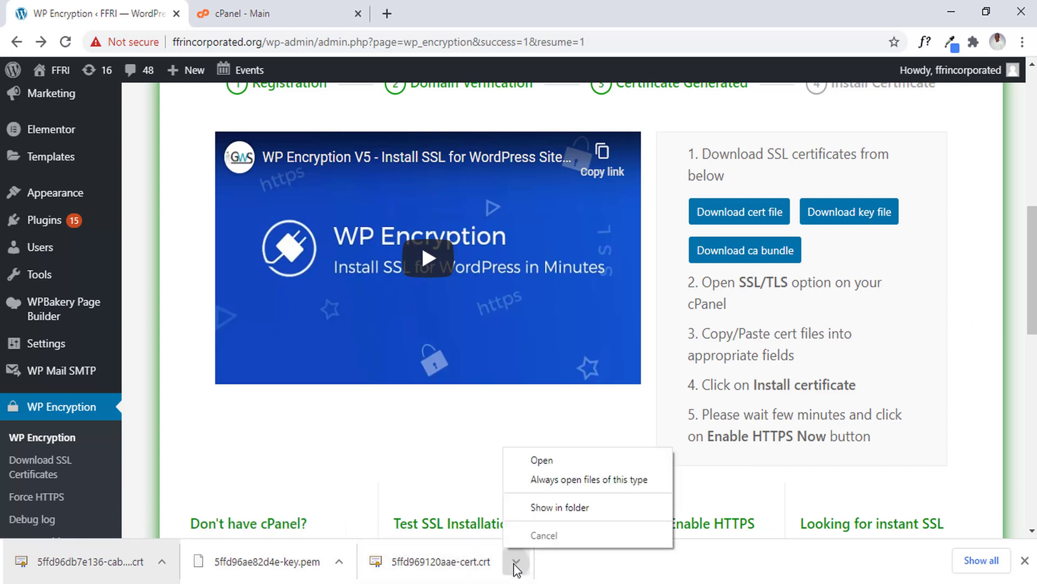
pyautogui.click(527, 508)
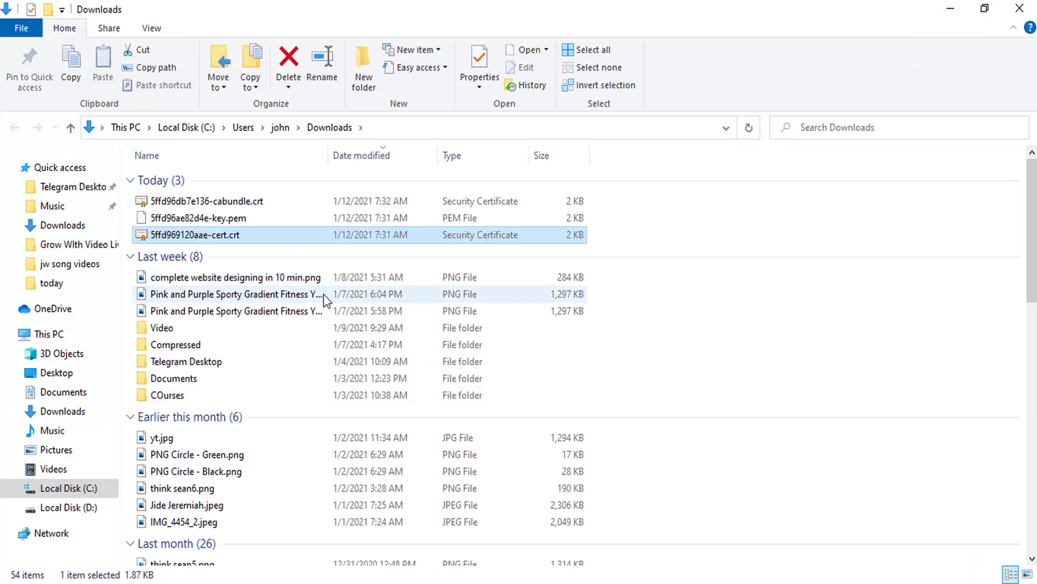
pyautogui.rightClick(253, 240)
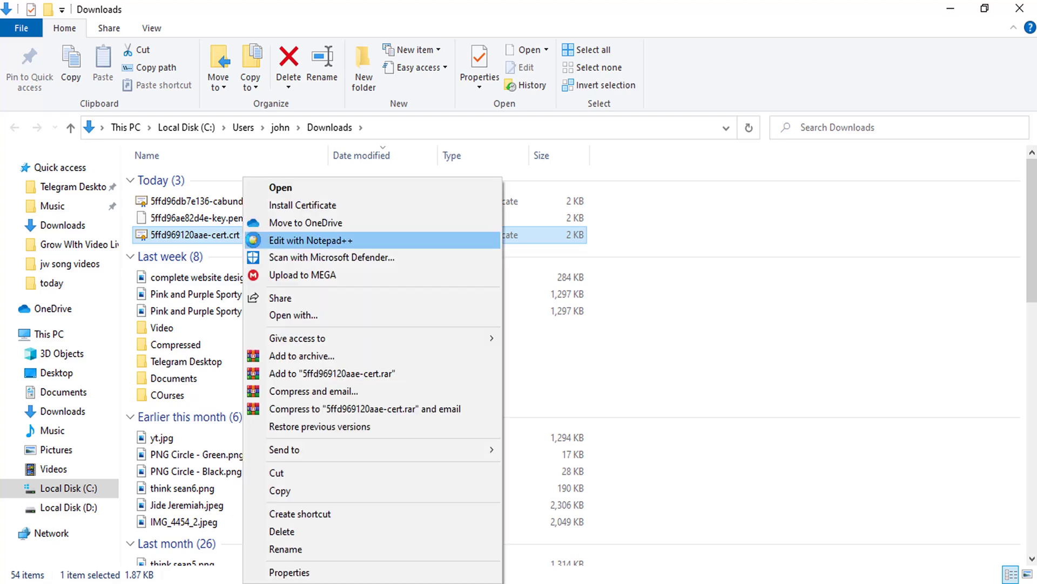
pyautogui.click(283, 239)
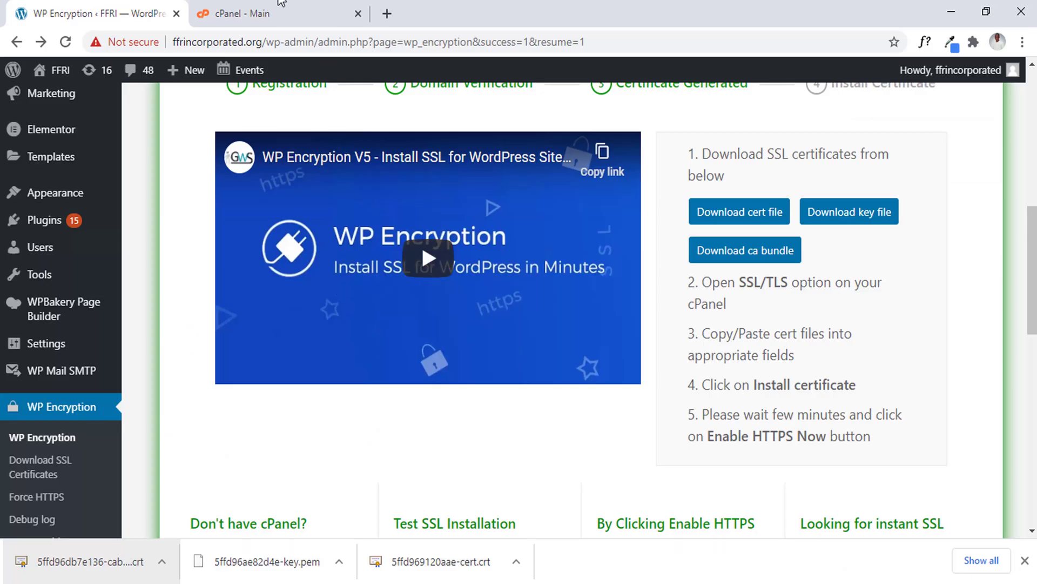
# Switch to cPanel, search its functions for "ssl", and open the SSL/TLS page for managing SSL sites.
pyautogui.click(274, 6)
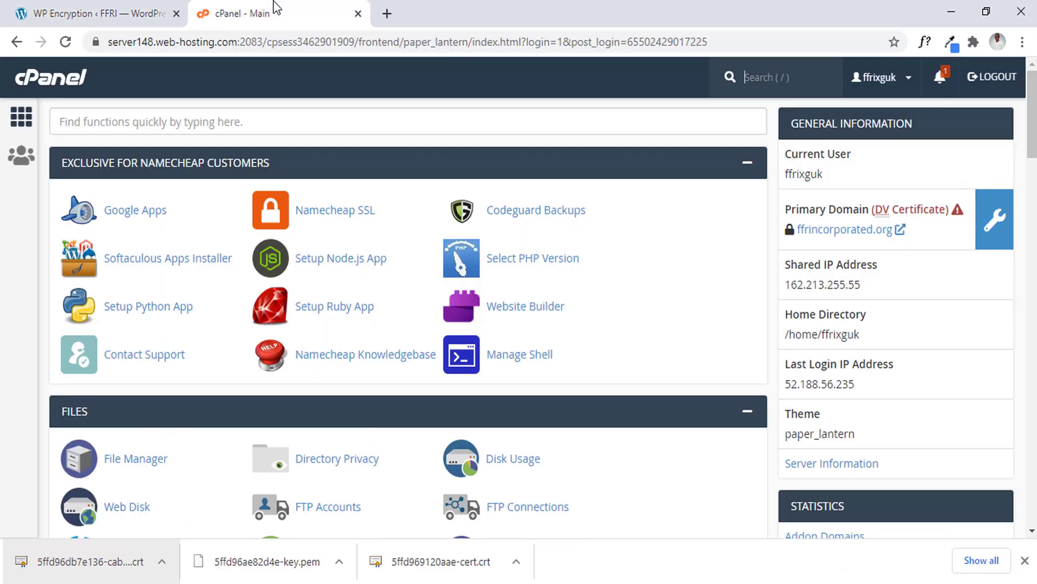
pyautogui.click(306, 120)
pyautogui.write('ssl')
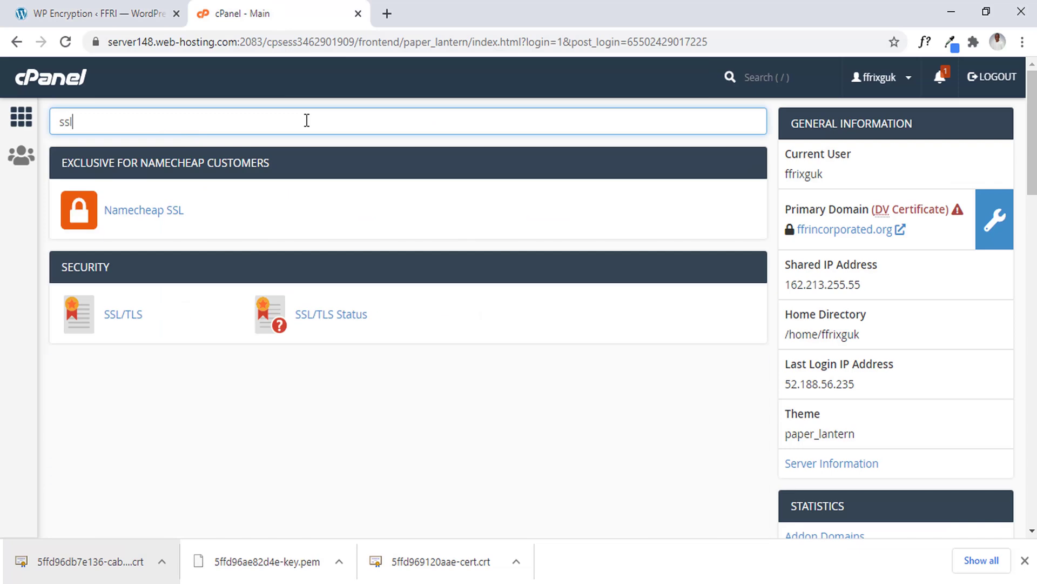
pyautogui.click(122, 313)
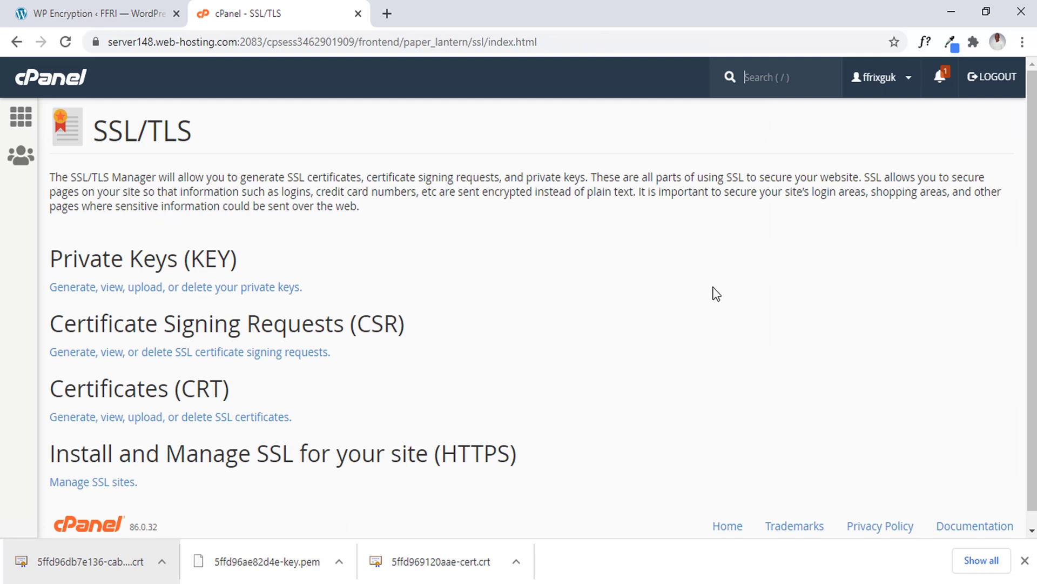
pyautogui.scroll(-1, 702, 324)
pyautogui.click(69, 467)
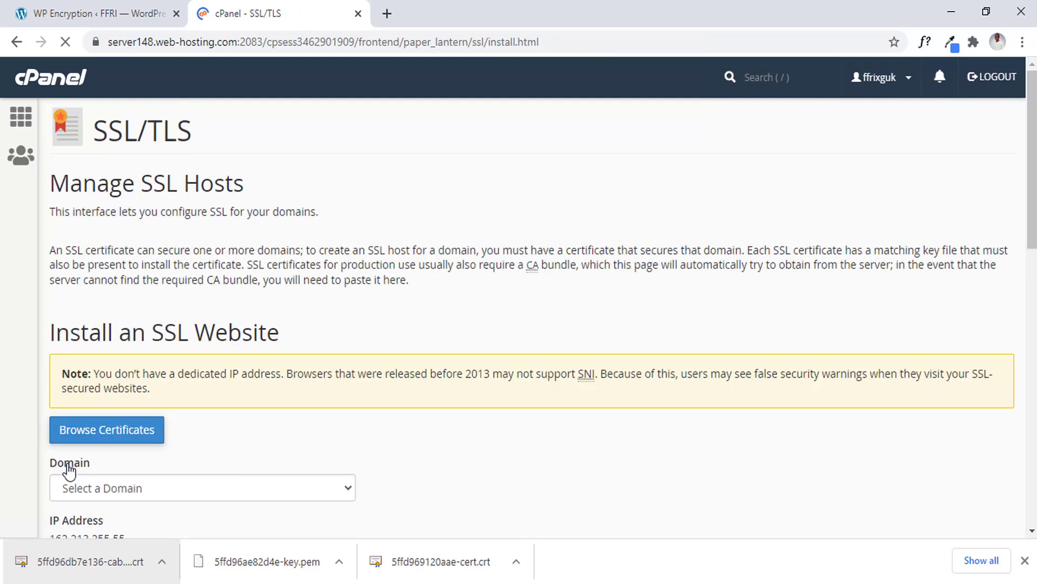
# Select ffrincorporated.org as the domain in the Install an SSL Website form.
pyautogui.scroll(-5, 514, 417)
pyautogui.scroll(-10, 585, 330)
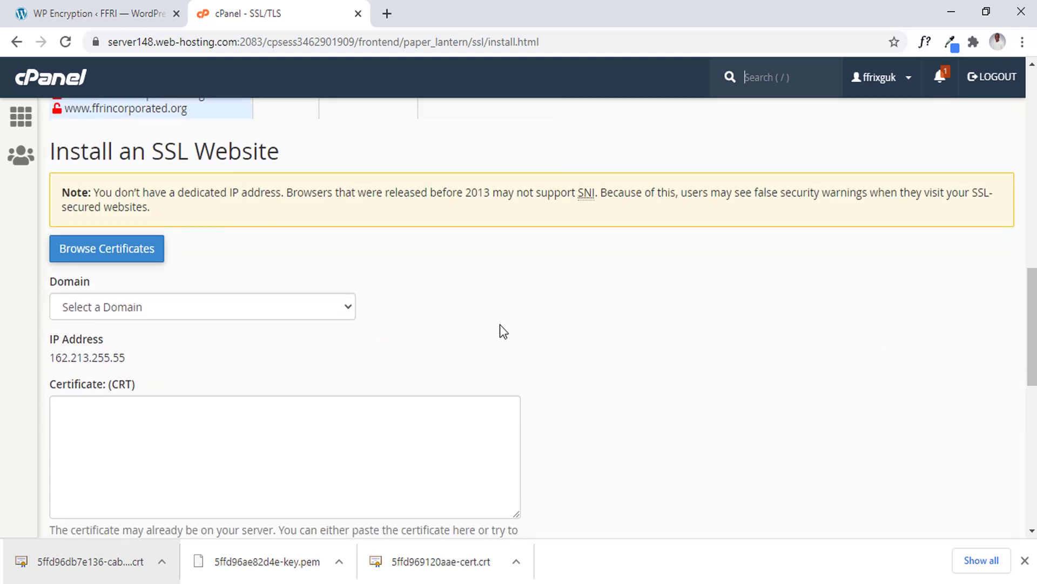
pyautogui.click(332, 307)
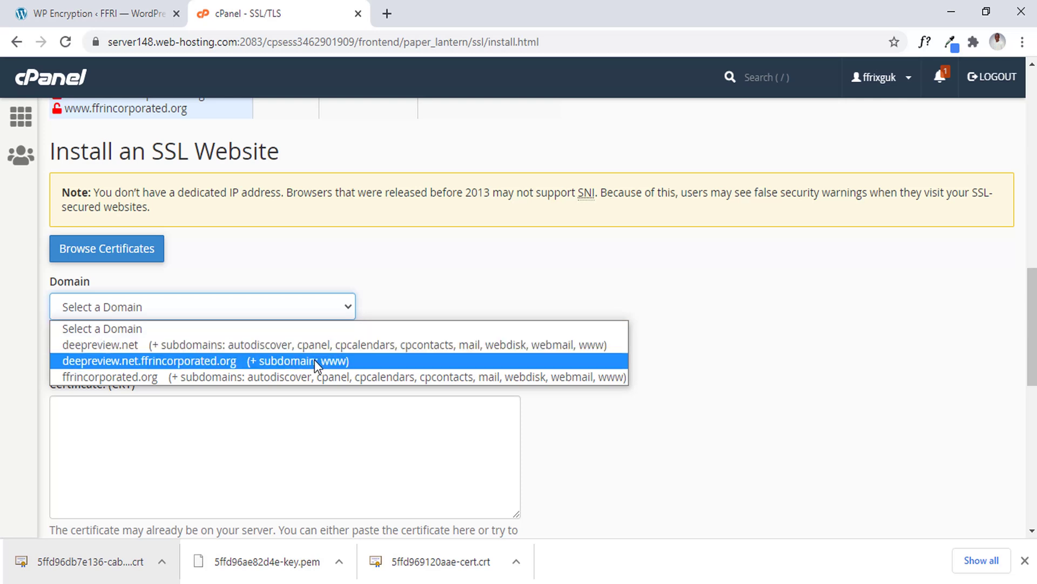
pyautogui.click(315, 377)
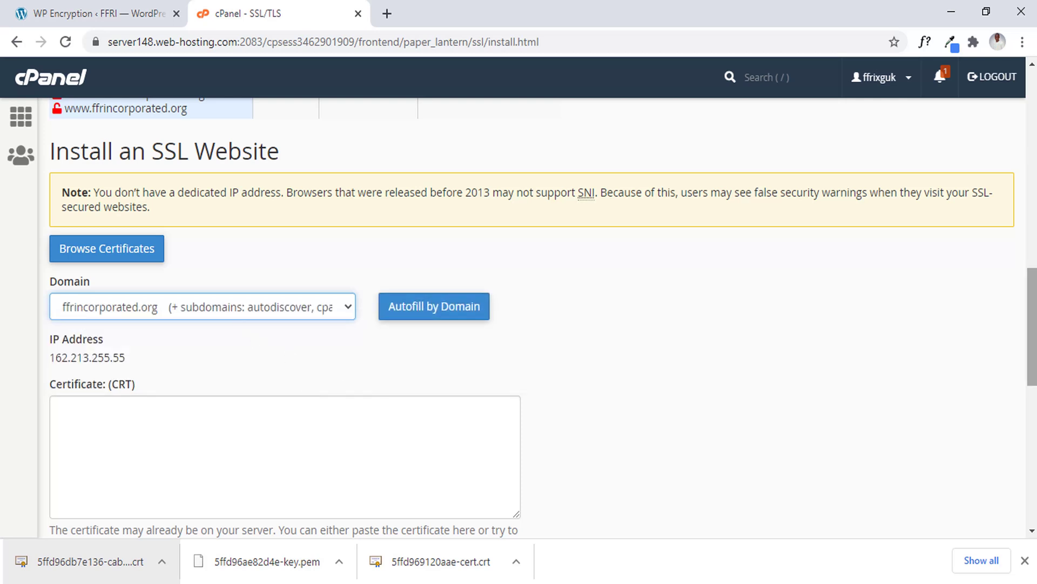
pyautogui.scroll(-3, 702, 348)
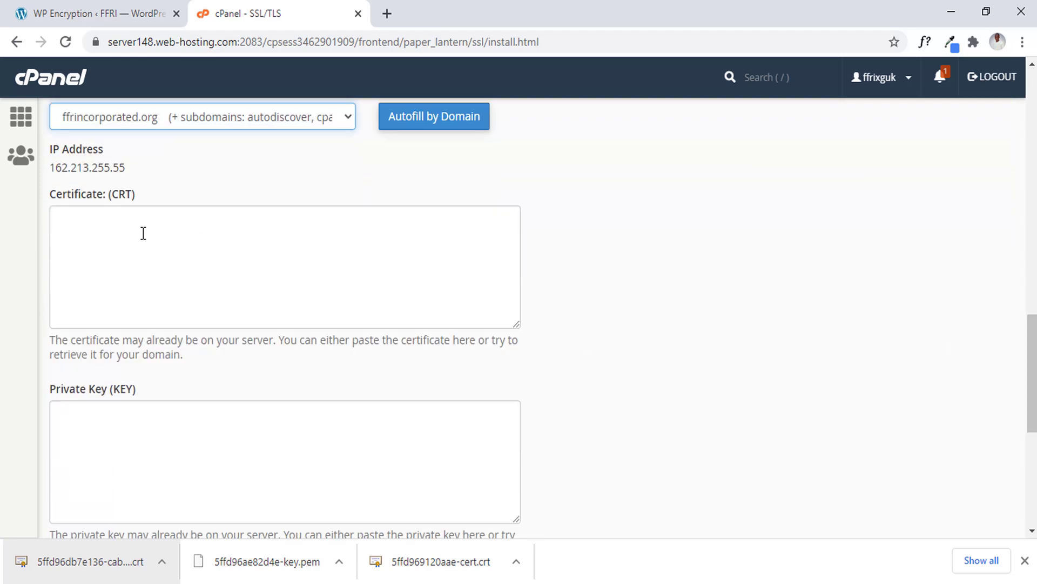
# Copy the whole certificate text from 5ffd969120aae-cert.crt in Notepad++ and paste it into cPanel's Certificate (CRT) field.
pyautogui.hotkey('alt', 'Tab')
pyautogui.hotkey('ctrl', 'a')
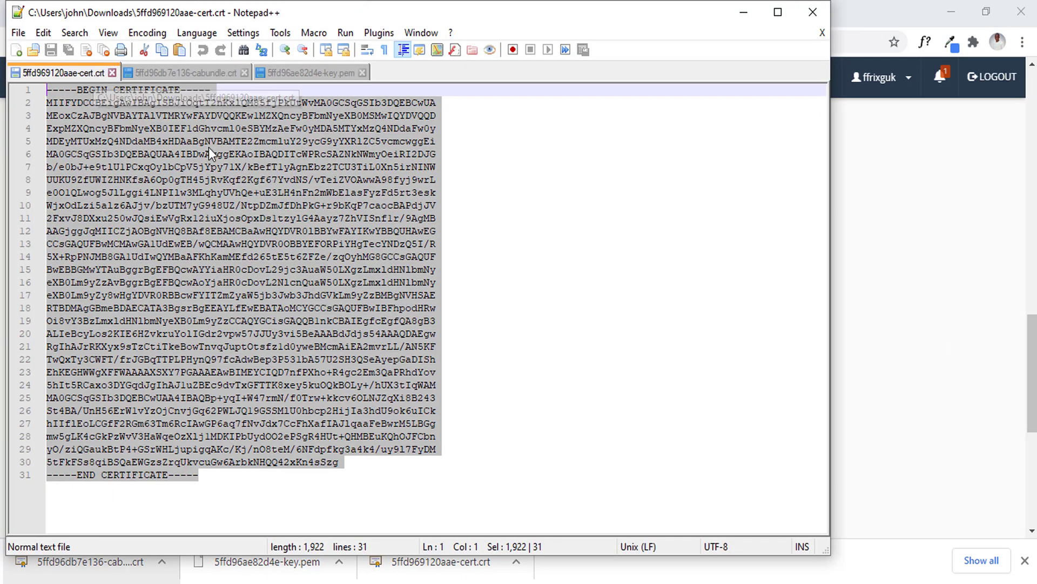
pyautogui.click(909, 211)
pyautogui.click(350, 258)
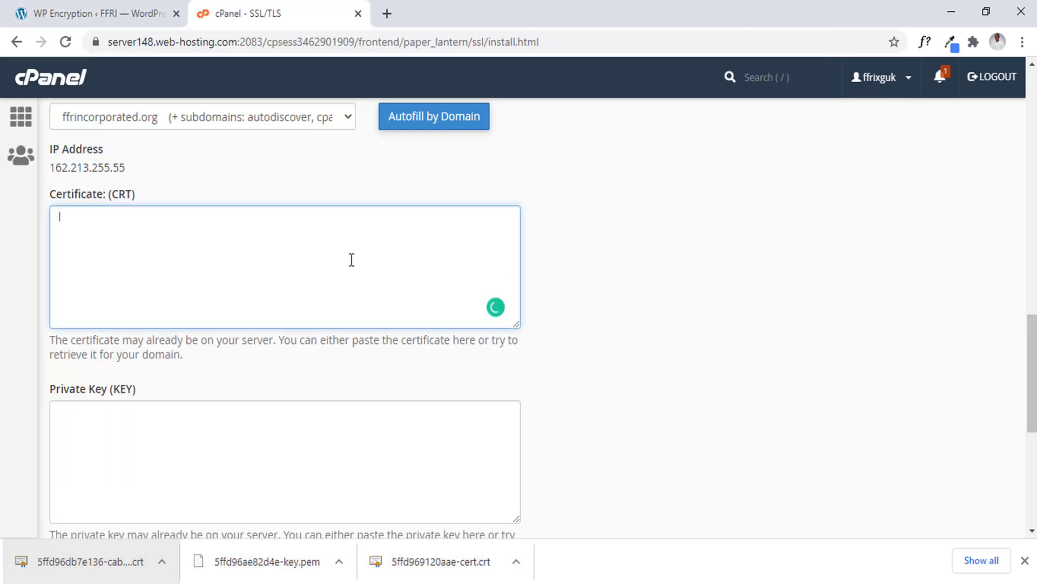
pyautogui.hotkey('ctrl', 'v')
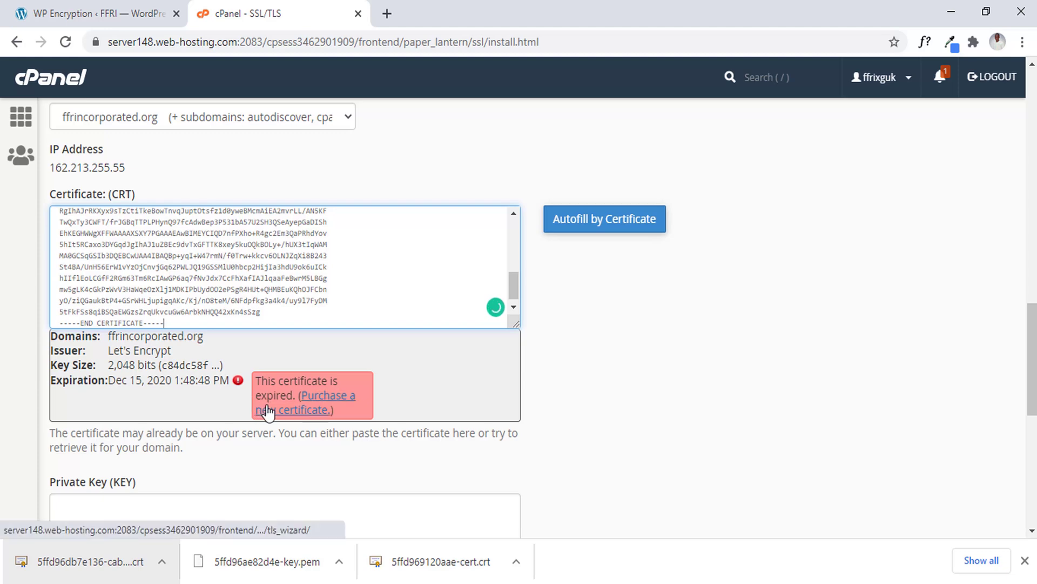
# Return to WP Encryption in WordPress and reset the keys and certificate to restart the SSL process.
pyautogui.click(97, 13)
pyautogui.scroll(-1, 576, 374)
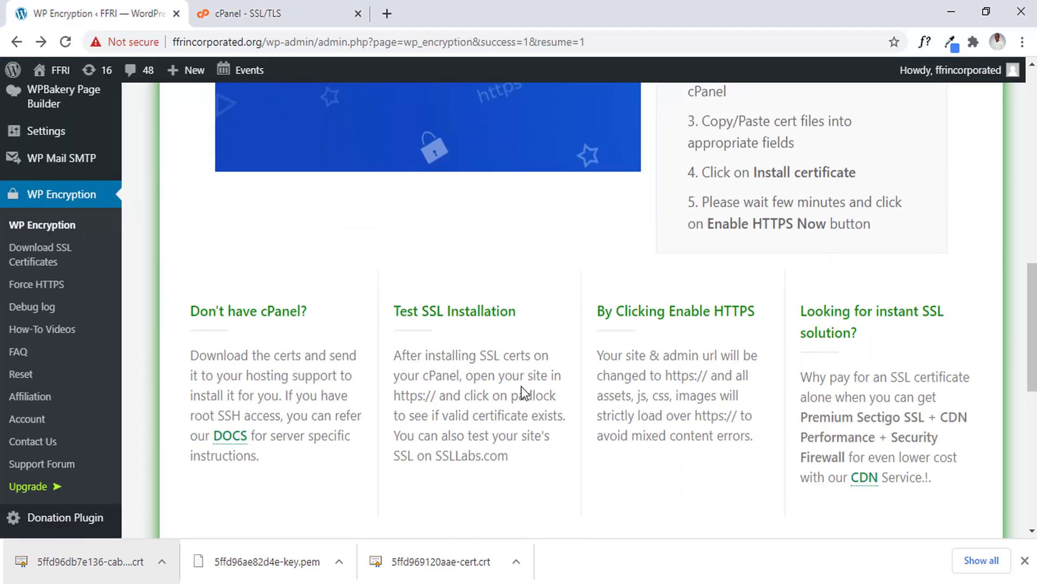
pyautogui.click(22, 374)
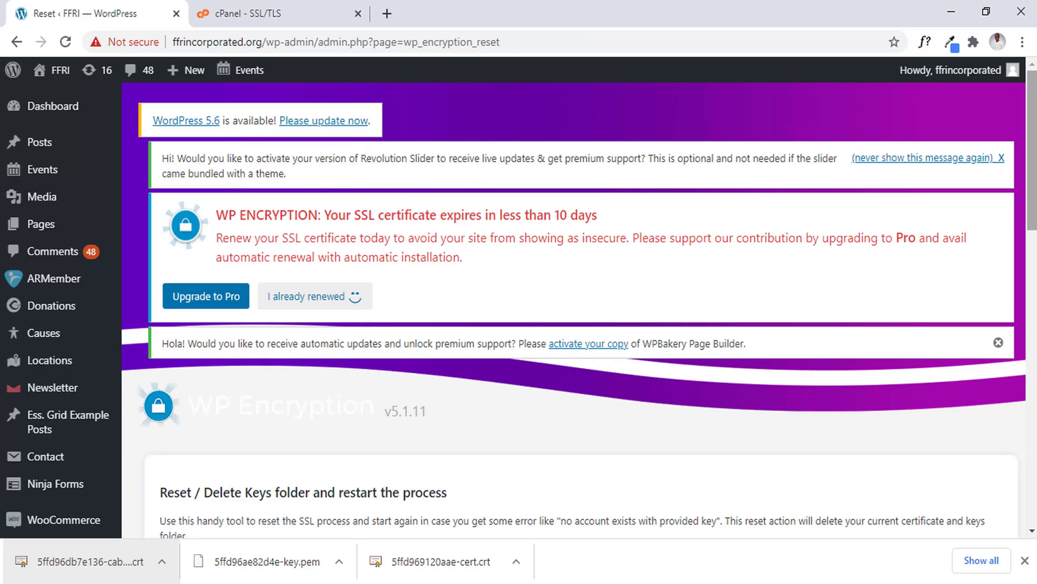
pyautogui.scroll(-3, 1032, 162)
pyautogui.scroll(-2, 744, 251)
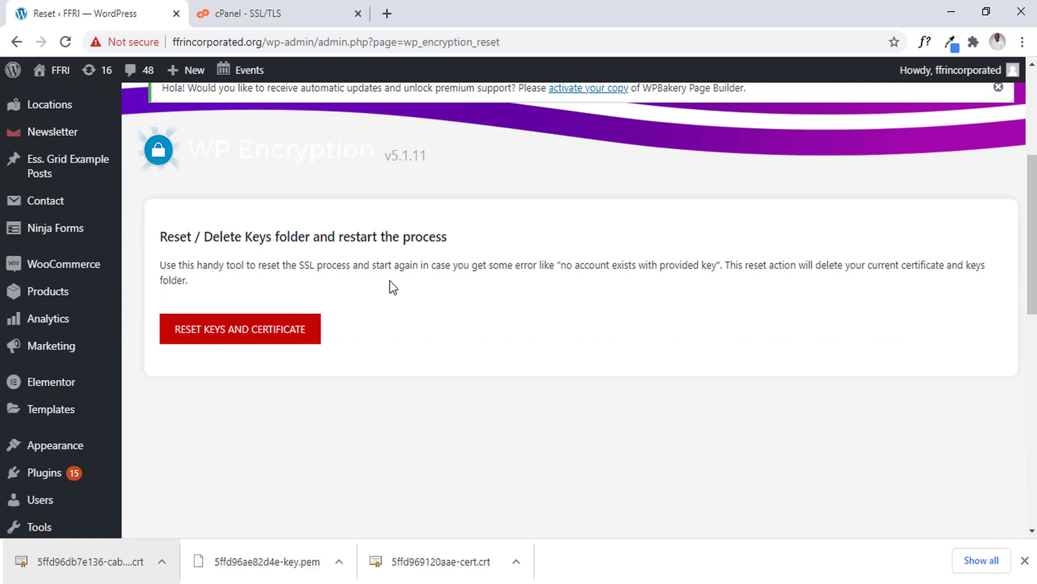
pyautogui.click(253, 331)
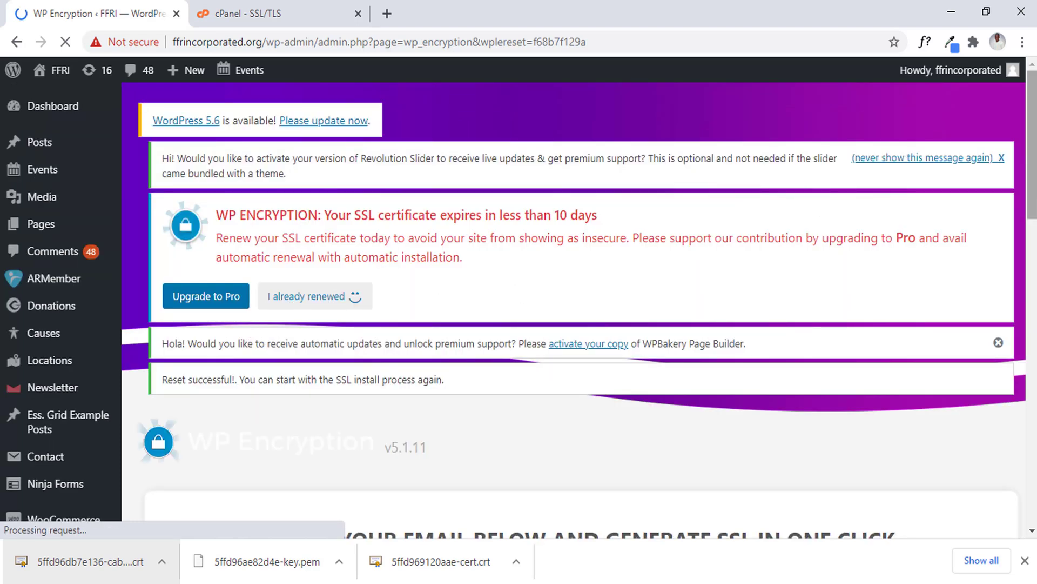
# Accept the Let's Encrypt and WP Encryption terms, include both www and non-www versions, and generate the free SSL certificate.
pyautogui.scroll(-4, 702, 231)
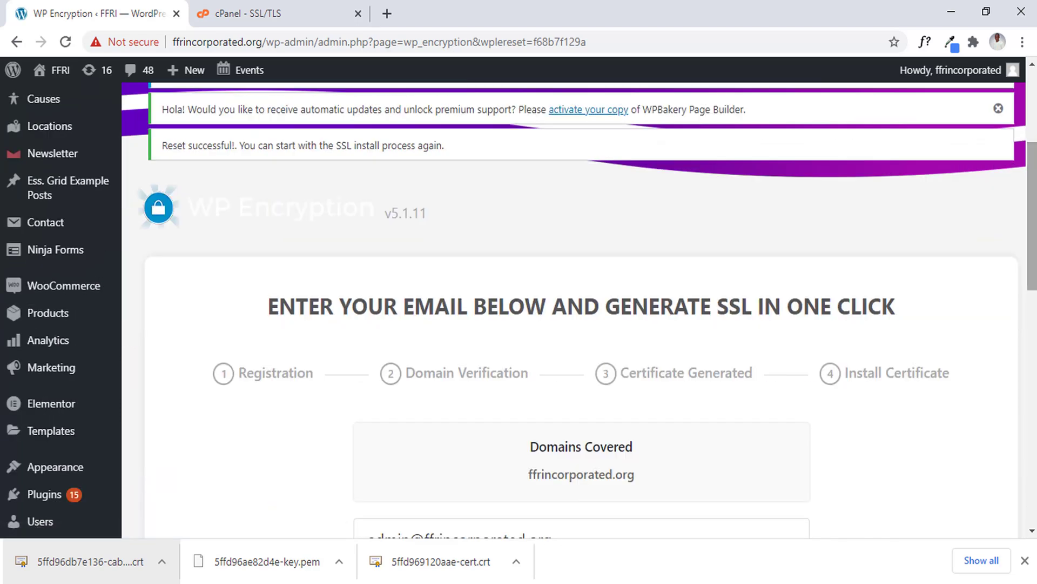
pyautogui.scroll(-5, 580, 312)
pyautogui.scroll(-2, 549, 307)
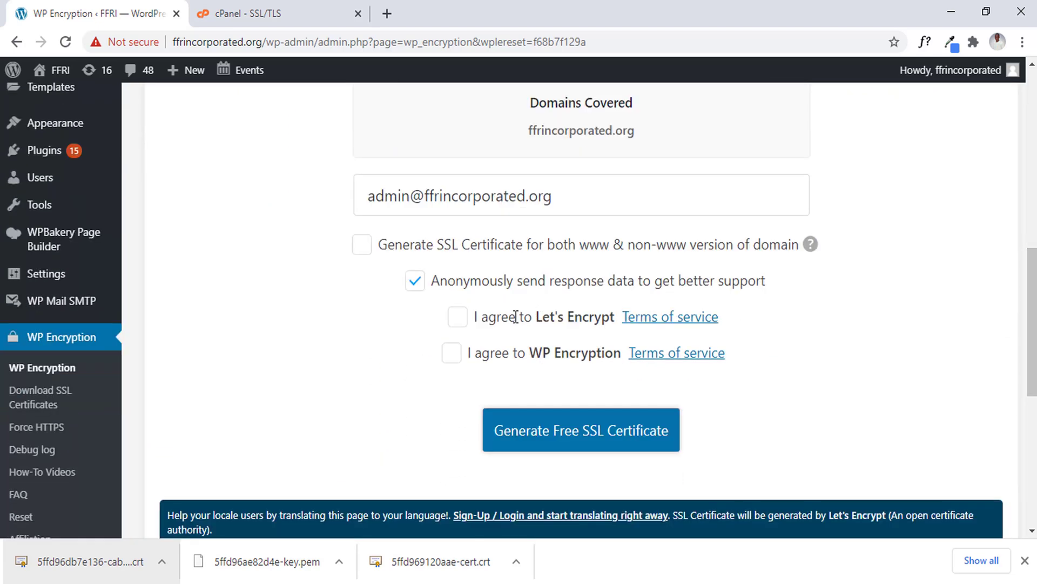
pyautogui.click(468, 322)
pyautogui.click(459, 360)
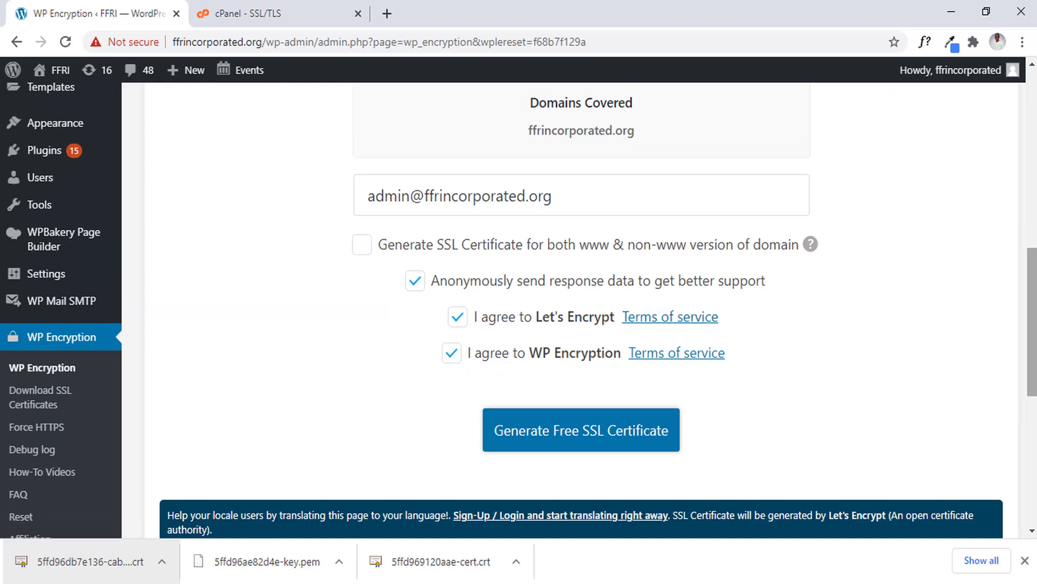
pyautogui.scroll(-3, 1032, 324)
pyautogui.scroll(3, 818, 349)
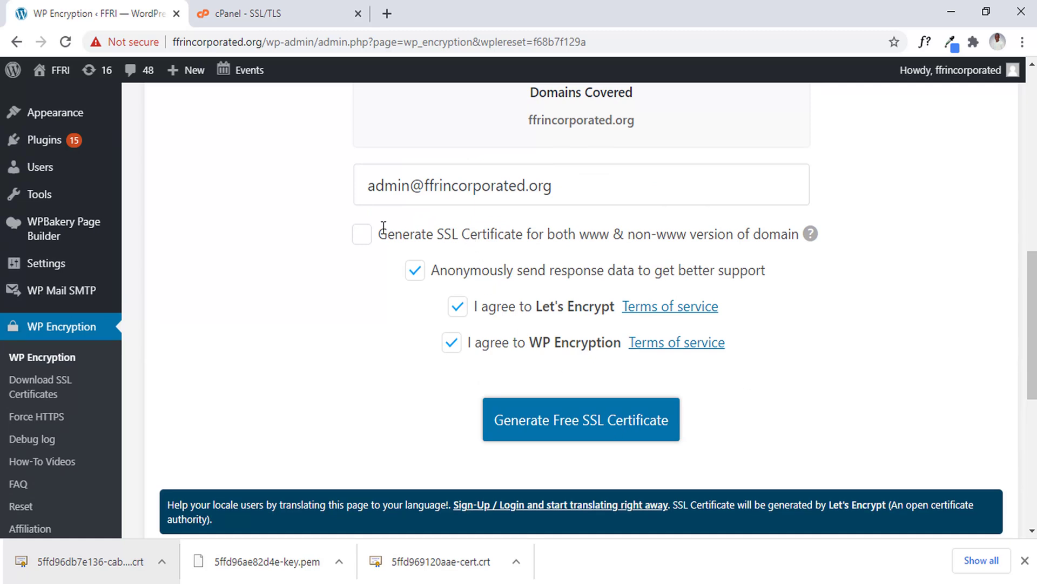
pyautogui.click(362, 233)
pyautogui.click(574, 435)
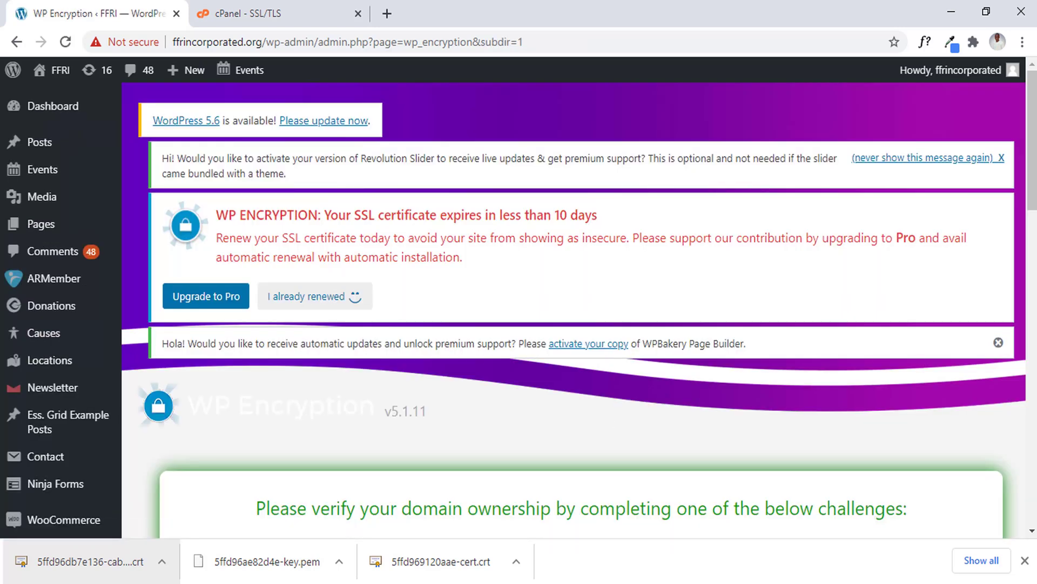
# Review the HTTP and DNS domain verification options and download File 1 of the HTTP challenges.
pyautogui.scroll(-4, 574, 435)
pyautogui.scroll(-6, 574, 311)
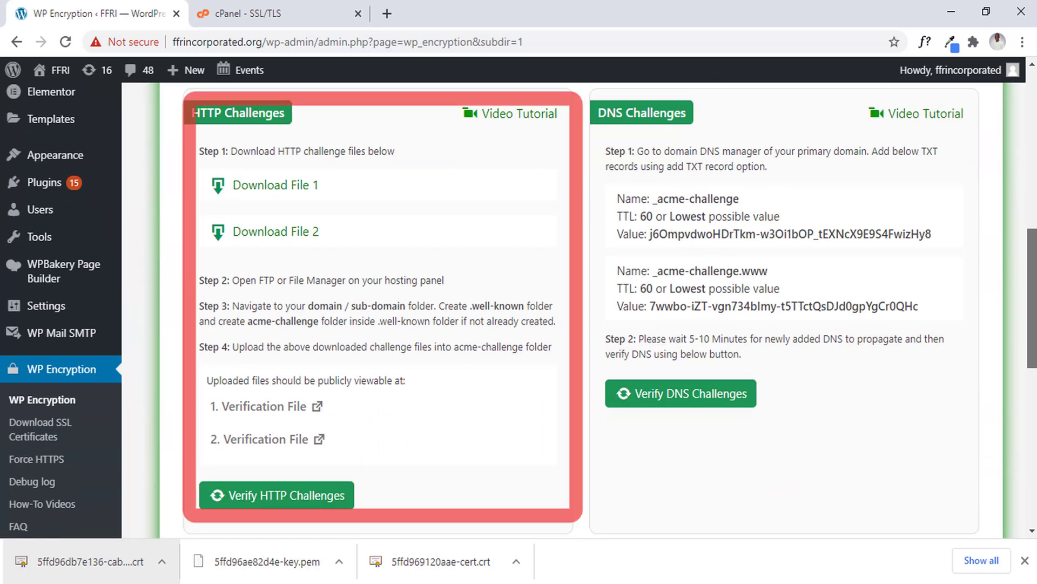
pyautogui.scroll(1, 1034, 281)
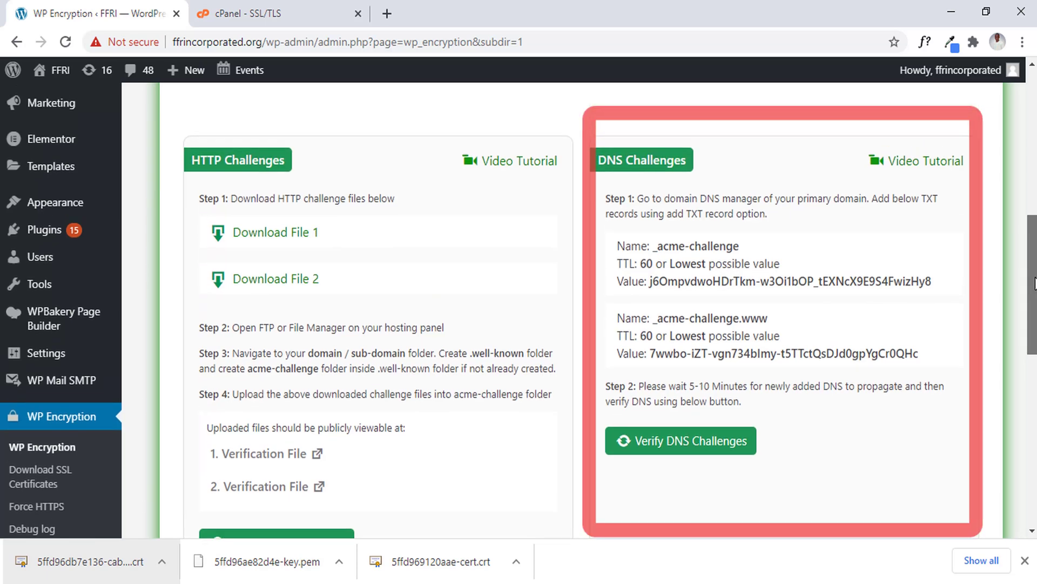
pyautogui.scroll(-2, 1034, 281)
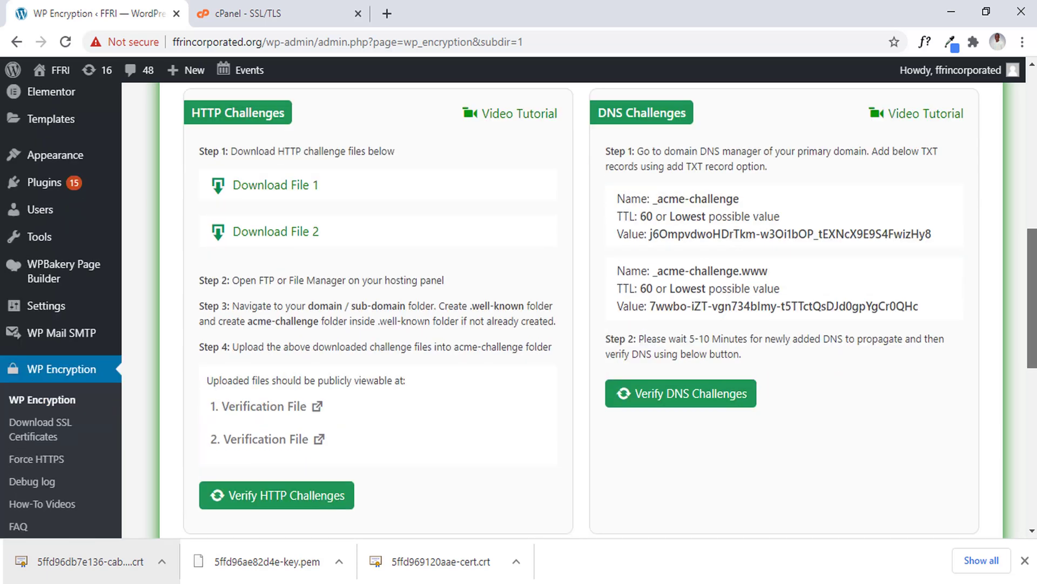
pyautogui.scroll(2, 1032, 287)
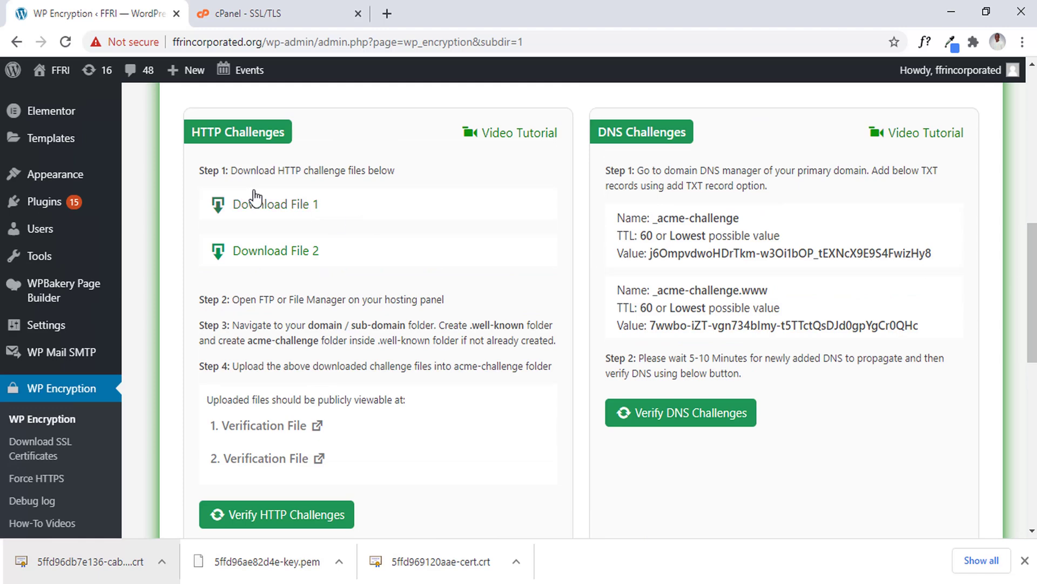
pyautogui.click(231, 205)
# Return to the cPanel main page, checking the downloaded challenge file on the WP Encryption page along the way.
pyautogui.click(280, 12)
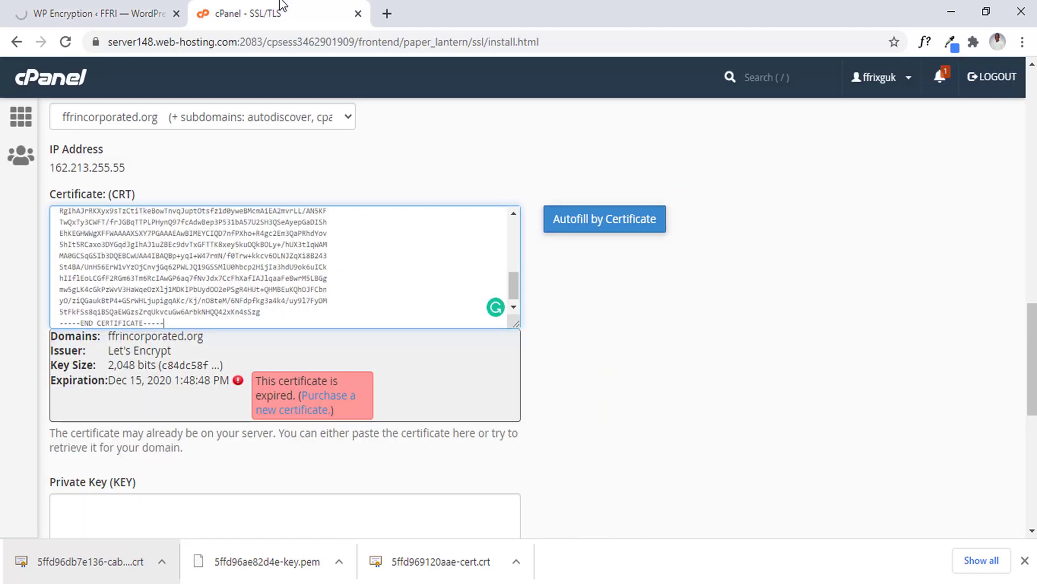
pyautogui.click(20, 116)
pyautogui.click(70, 4)
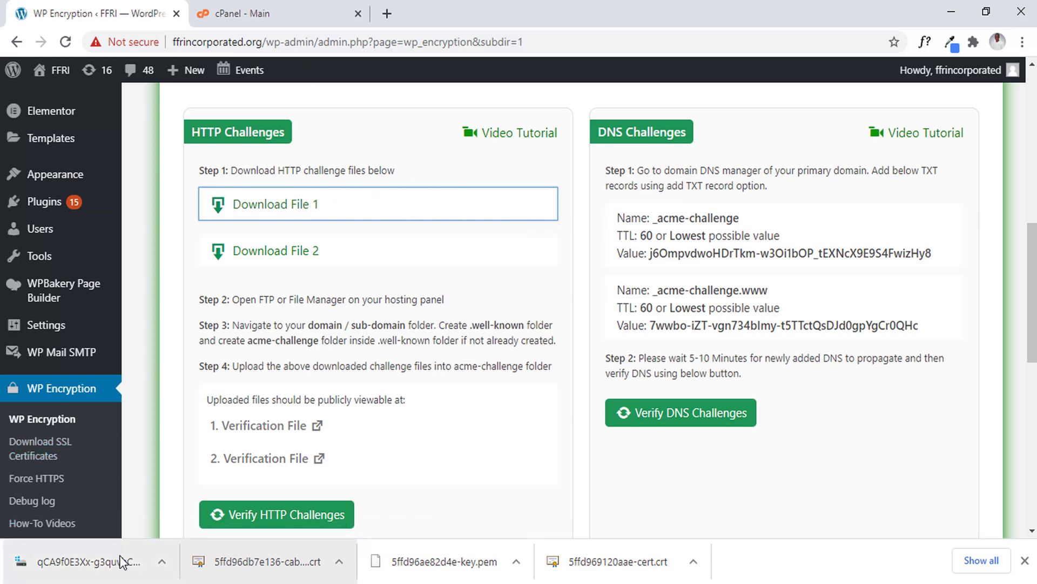
pyautogui.click(299, 8)
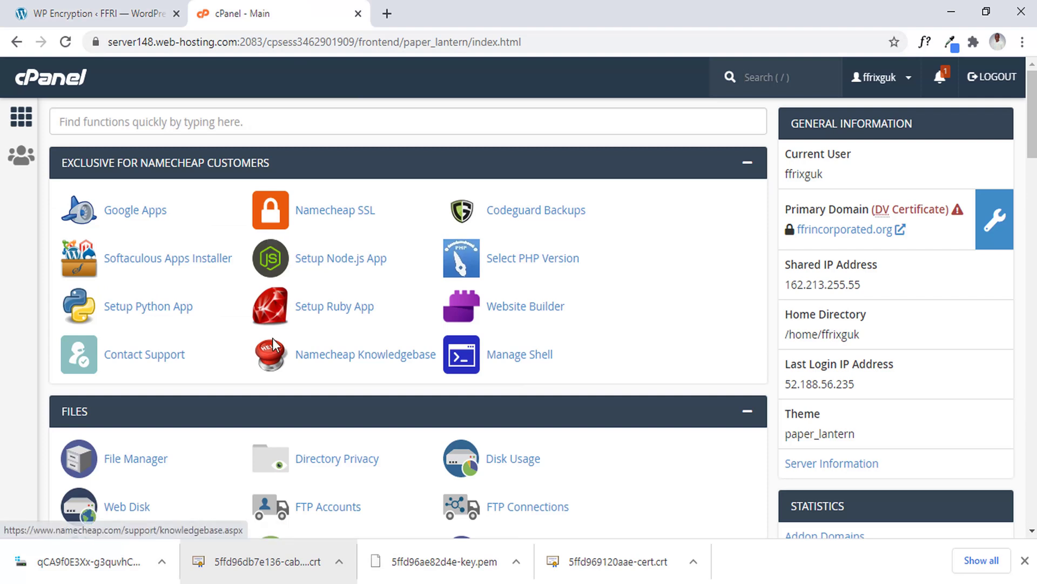
# Open cPanel's File Manager and go to the public_html/.well-known/acme-challenge folder, consulting the HTTP challenge instructions in WP Encryption.
pyautogui.middleClick(127, 459)
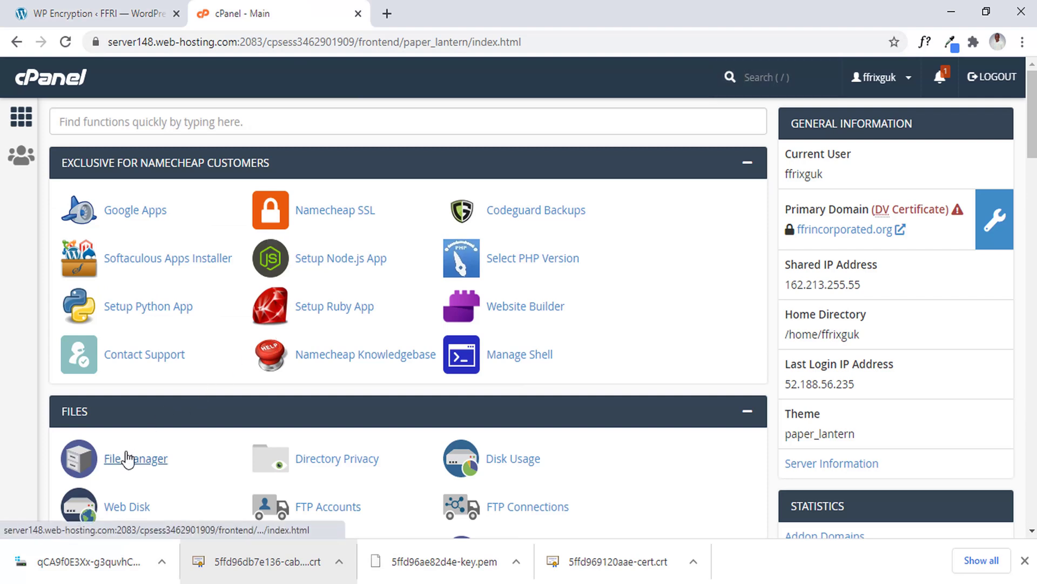
pyautogui.click(414, 14)
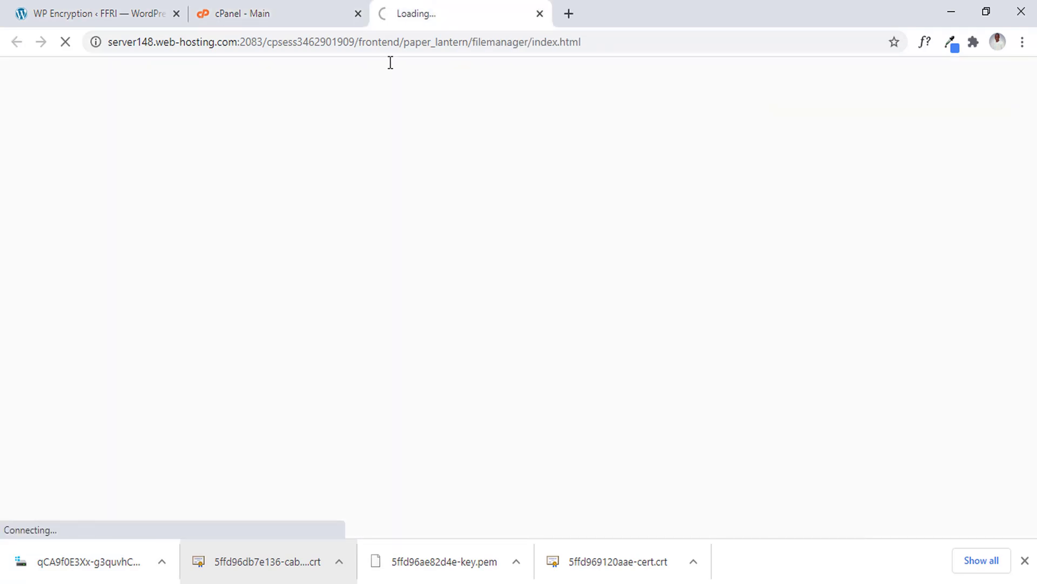
pyautogui.click(127, 7)
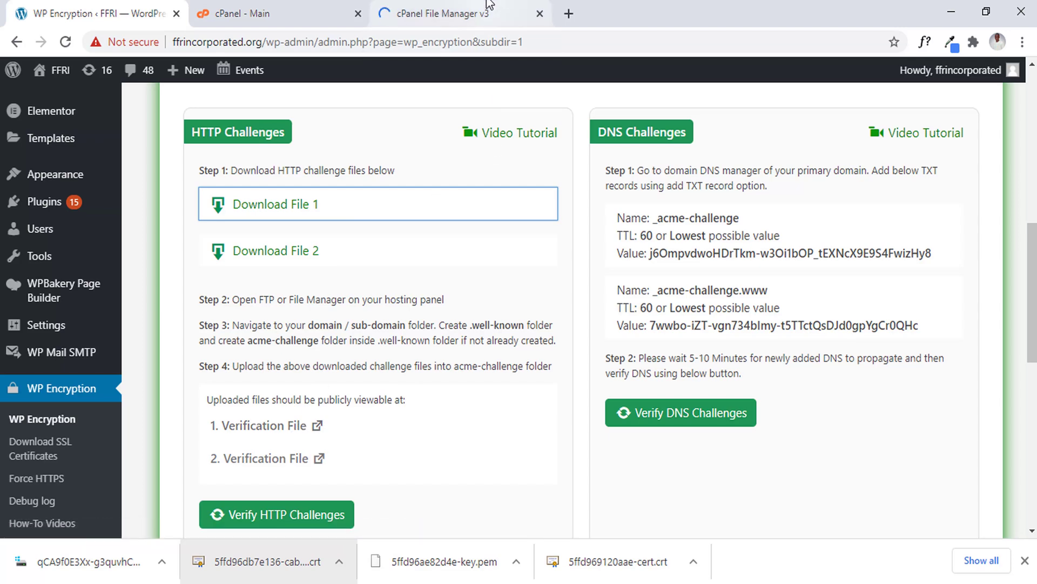
pyautogui.click(454, 14)
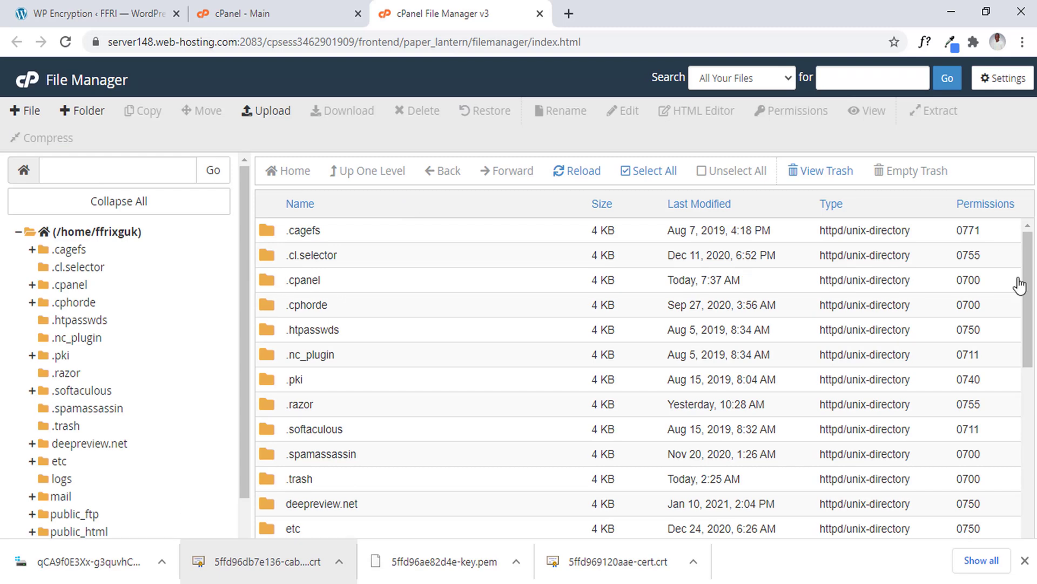
pyautogui.moveTo(1033, 284); pyautogui.dragTo(1034, 368)
pyautogui.scroll(-1, 806, 353)
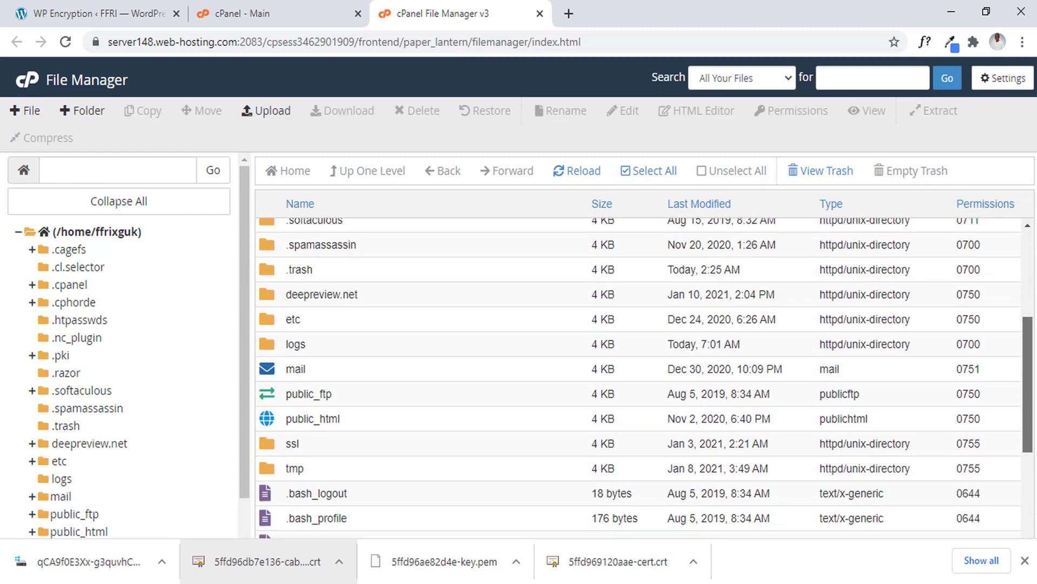
pyautogui.doubleClick(276, 396)
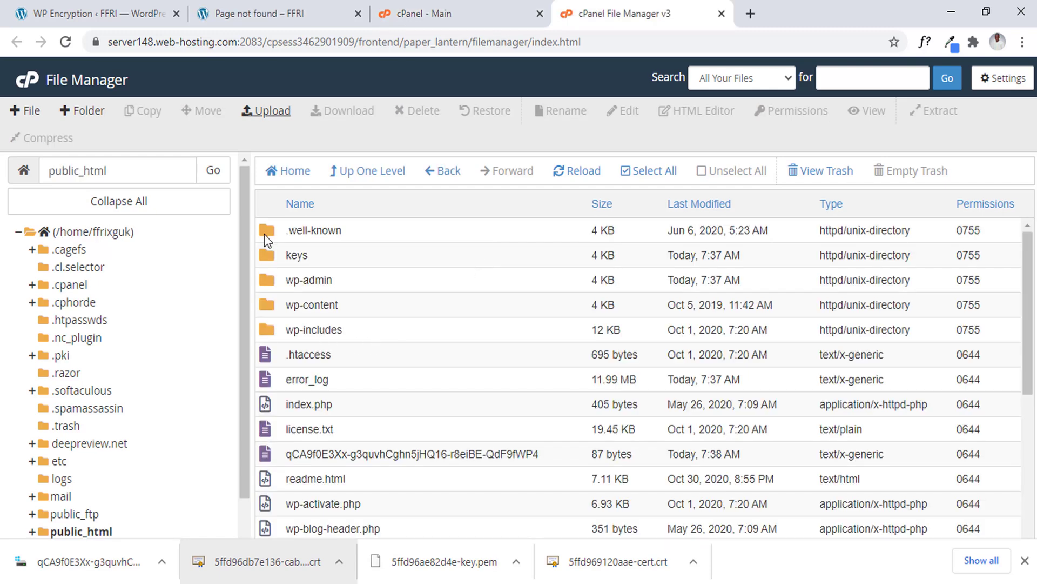
pyautogui.doubleClick(264, 233)
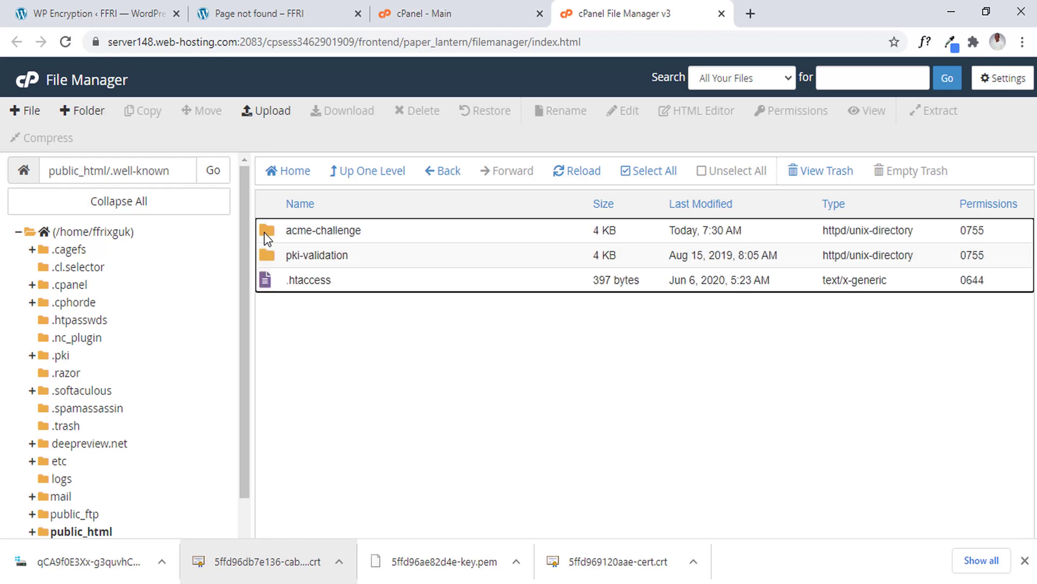
pyautogui.doubleClick(266, 238)
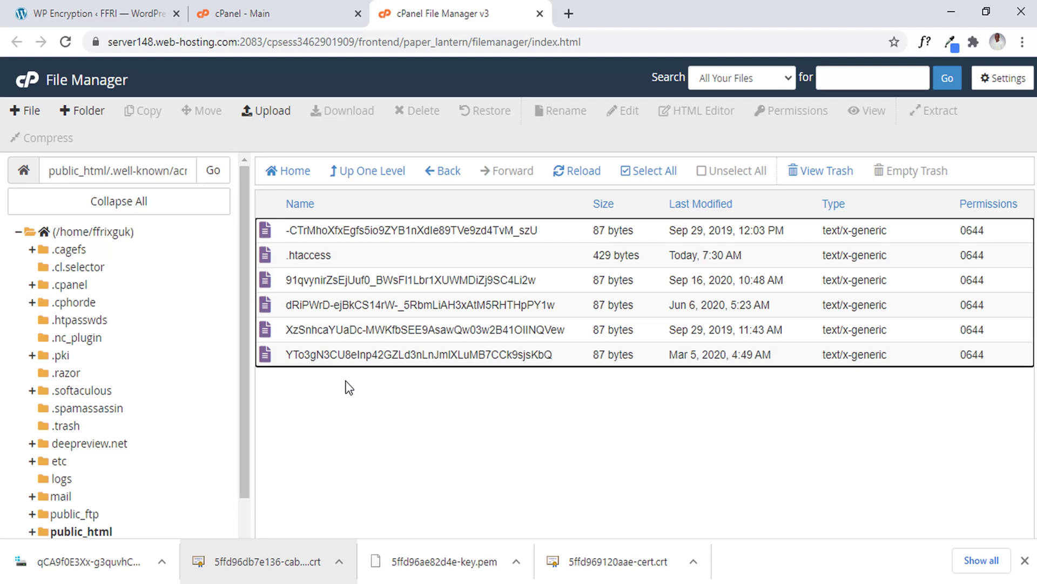
# Upload the downloaded HTTP challenge file to the acme-challenge folder and return to its file listing.
pyautogui.click(260, 111)
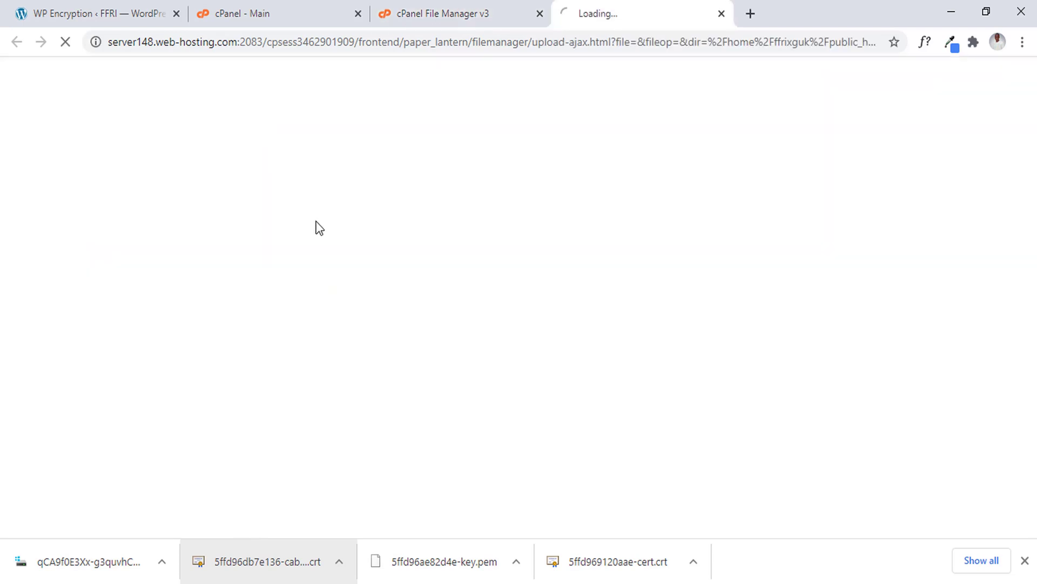
pyautogui.moveTo(118, 561); pyautogui.dragTo(521, 317)
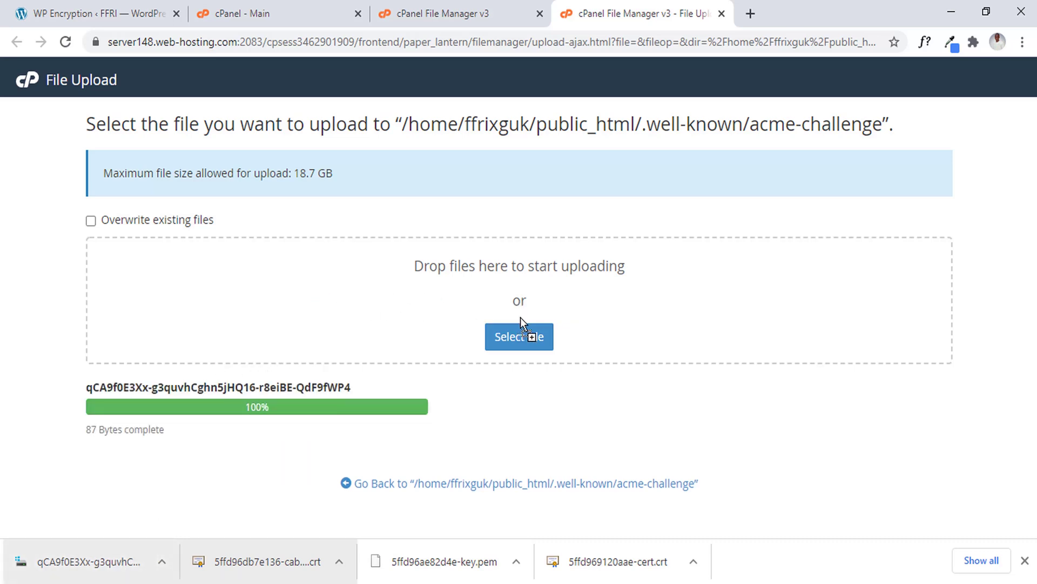
pyautogui.click(443, 14)
# Move all old files listed in the acme-challenge folder to the trash and reload the folder.
pyautogui.moveTo(385, 305); pyautogui.dragTo(385, 330)
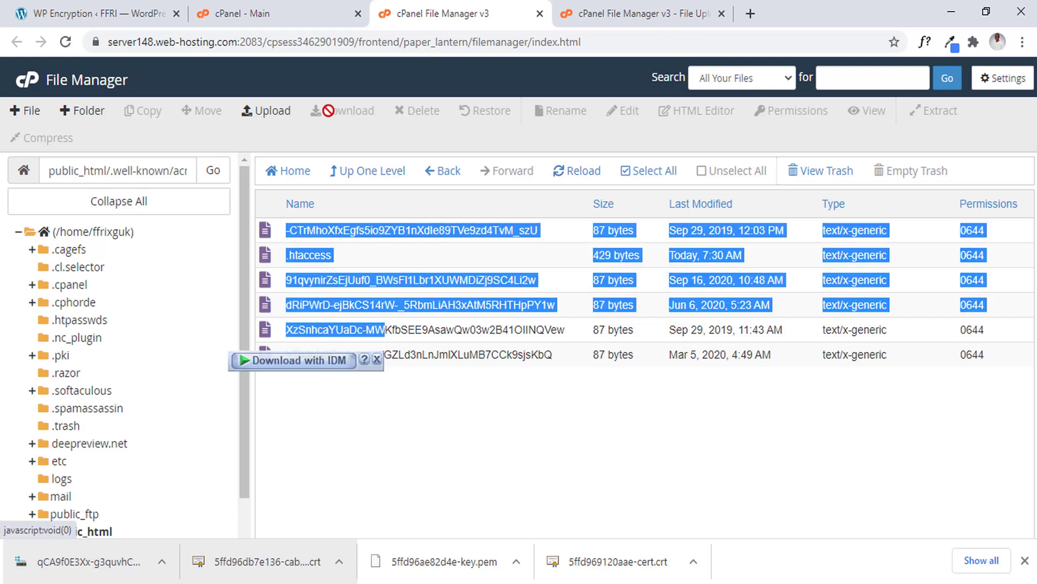
pyautogui.click(655, 171)
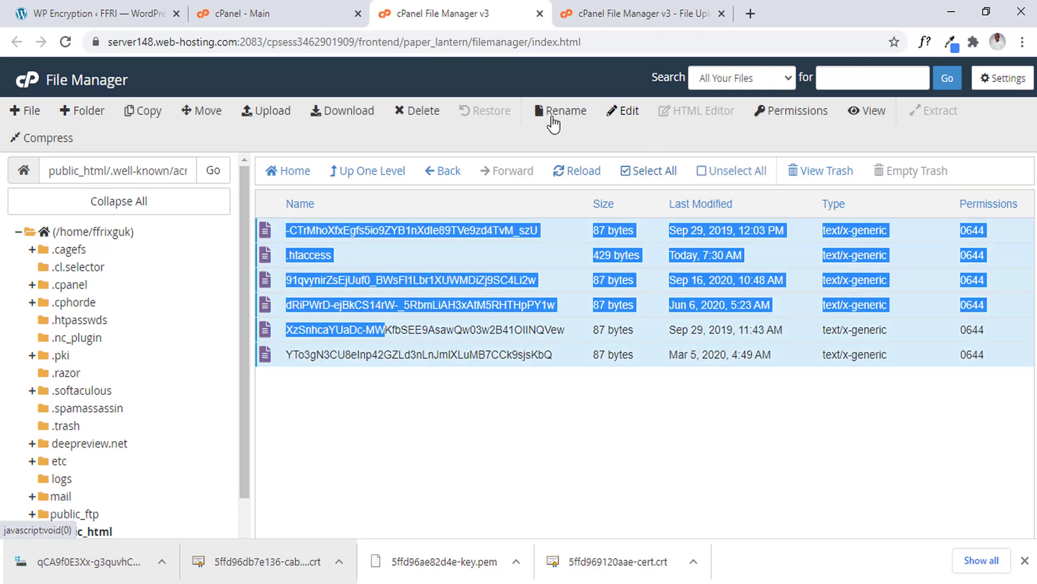
pyautogui.click(417, 114)
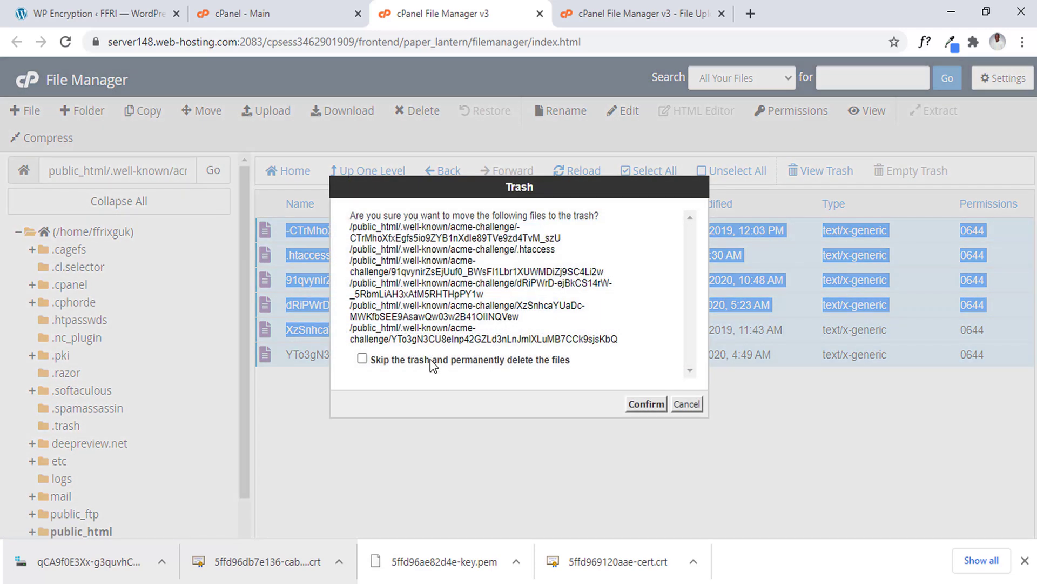
pyautogui.click(646, 406)
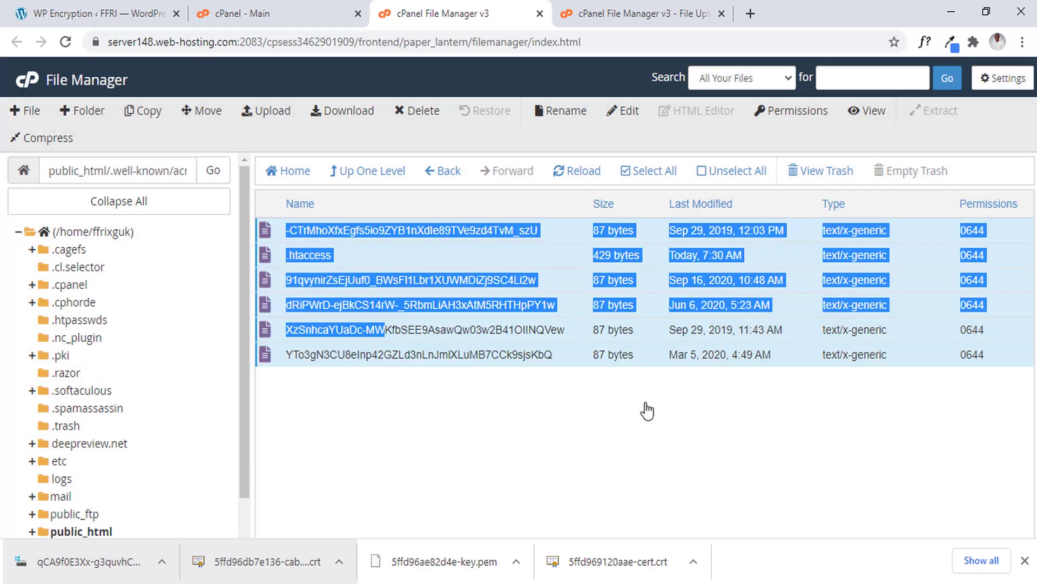
pyautogui.click(519, 401)
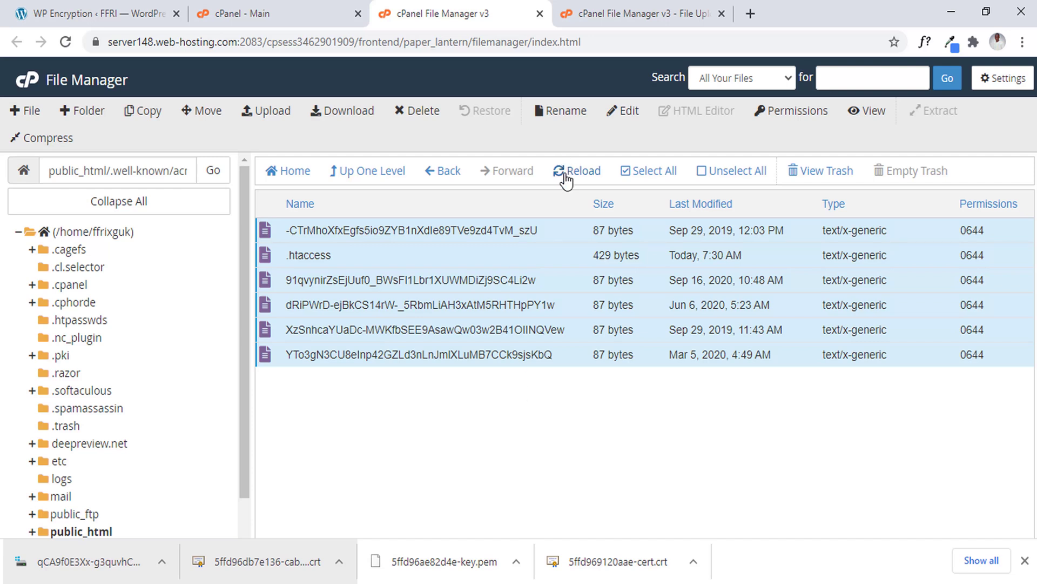
pyautogui.click(564, 180)
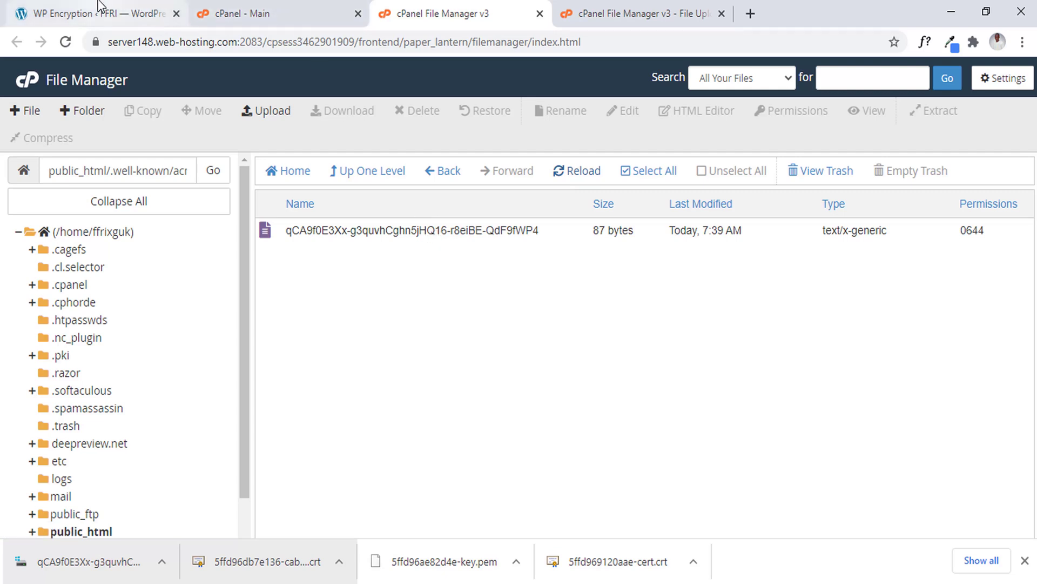
# Open the first verification file link from WP Encryption to check public access, and return to the plugin page.
pyautogui.click(100, 10)
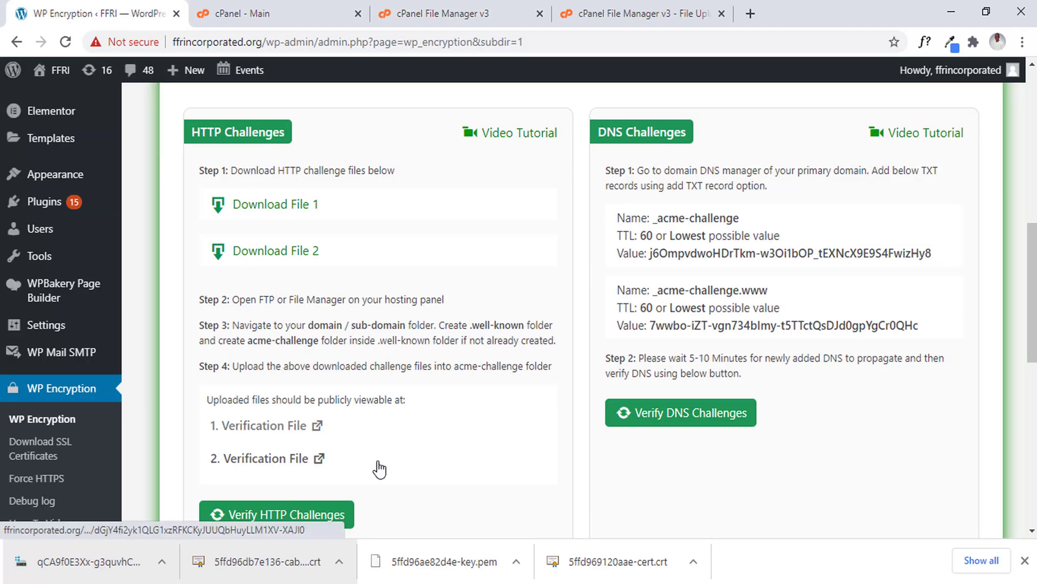
pyautogui.click(288, 426)
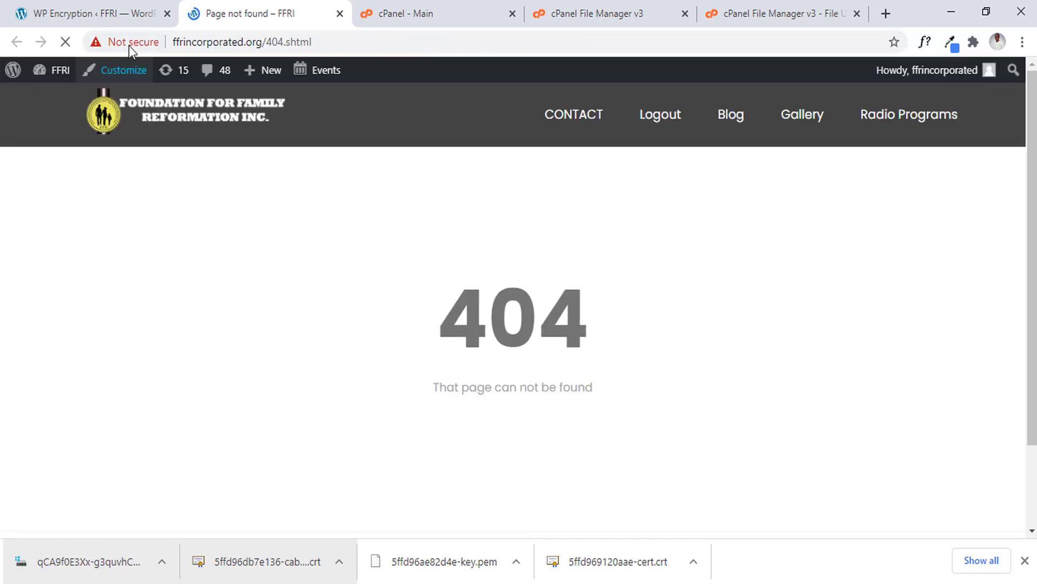
pyautogui.click(108, 14)
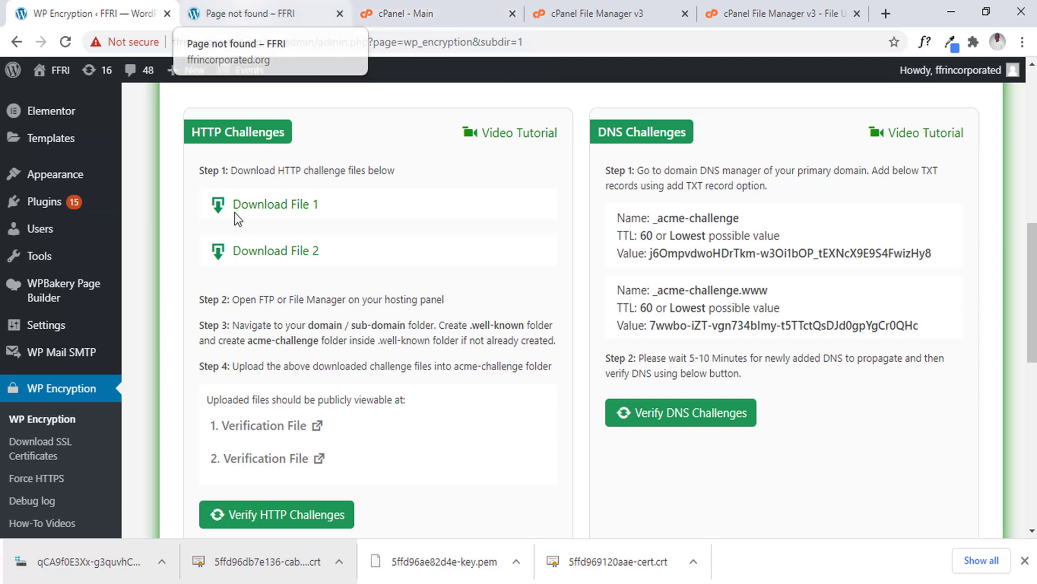
# Try to verify the HTTP challenges in WP Encryption and recheck the opened verification file page.
pyautogui.click(267, 514)
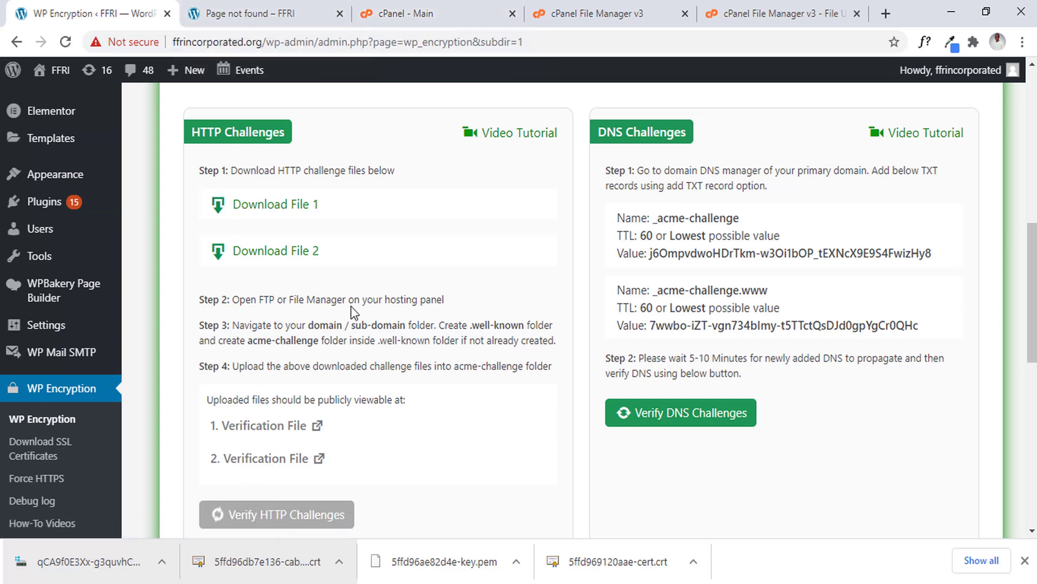
pyautogui.moveTo(1033, 301); pyautogui.dragTo(1035, 326)
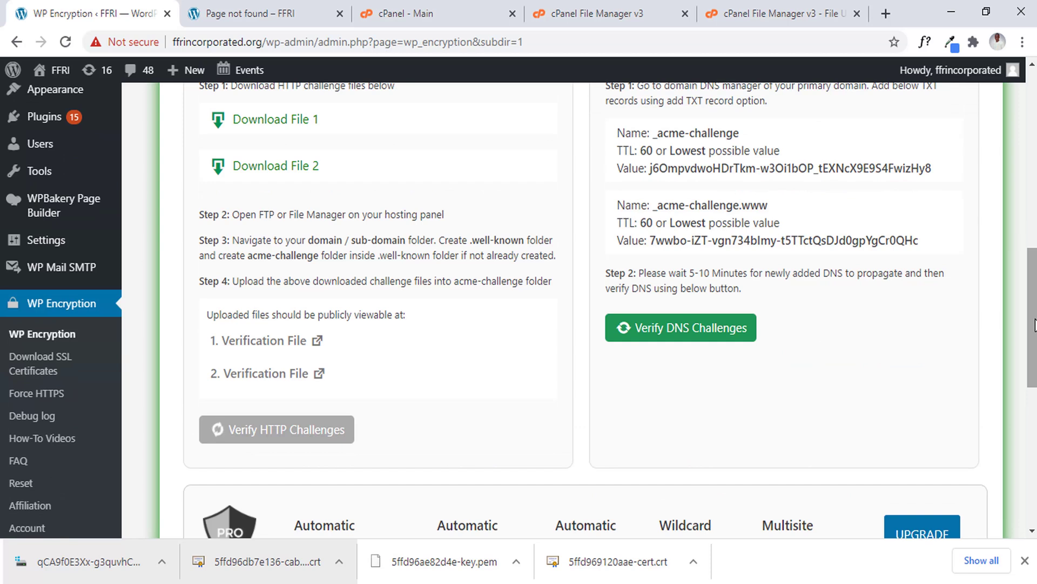
pyautogui.moveTo(1035, 325); pyautogui.dragTo(1034, 348)
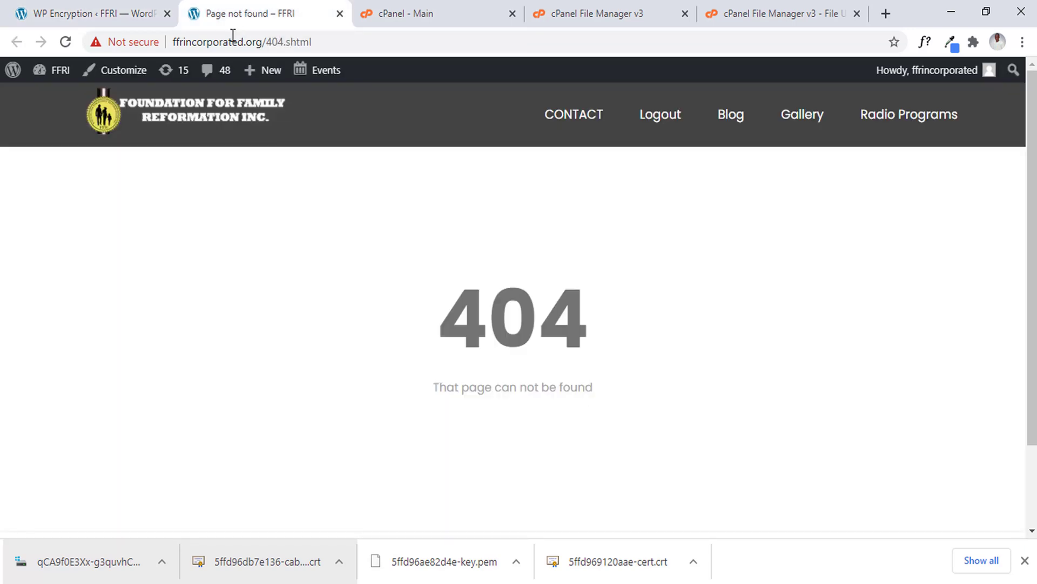
pyautogui.click(250, 14)
pyautogui.click(123, 6)
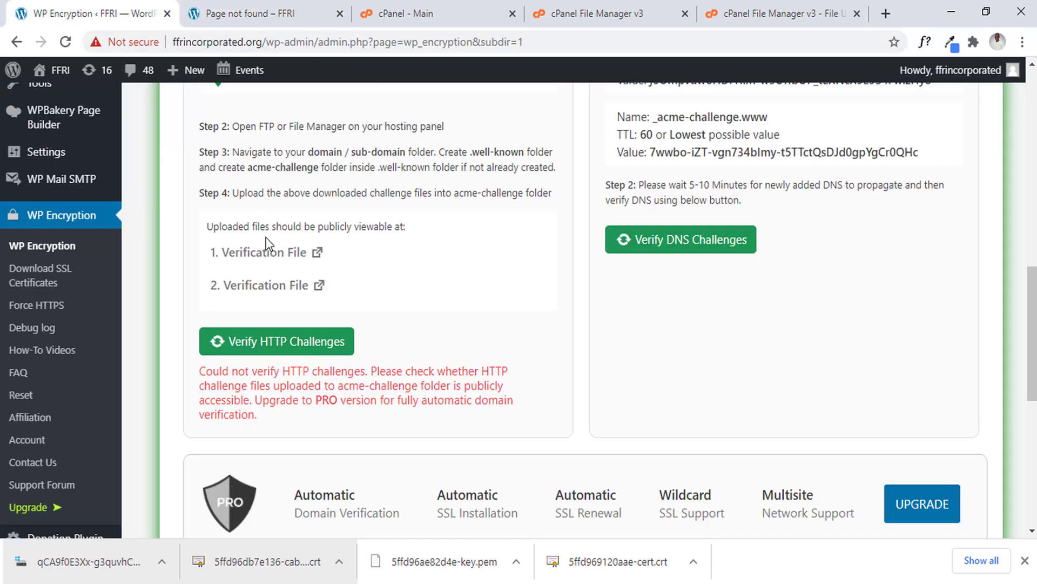
# Copy the first verification file's link address and load it over https instead of http to test access.
pyautogui.rightClick(267, 252)
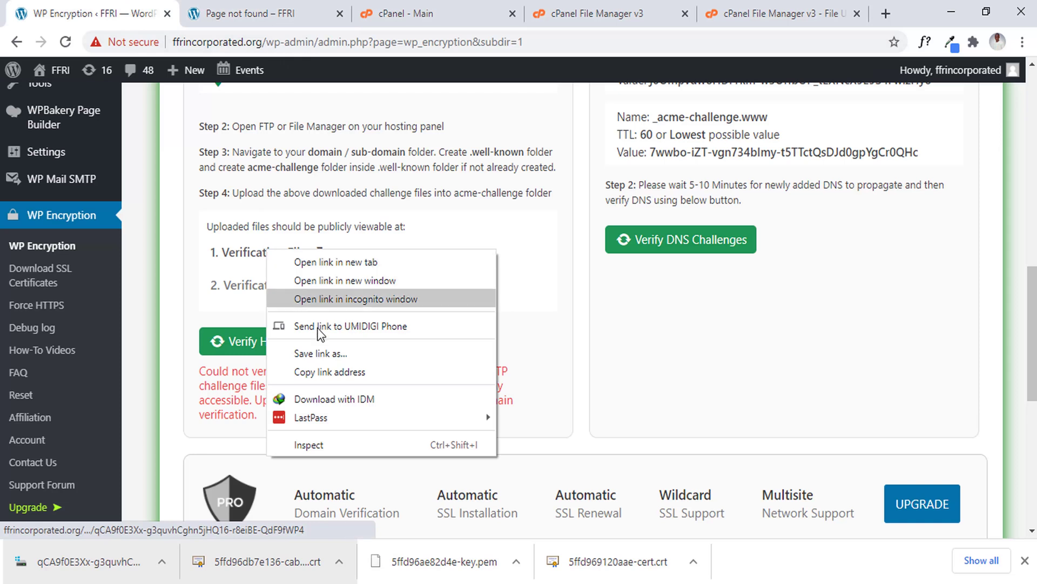
pyautogui.click(328, 372)
pyautogui.click(250, 13)
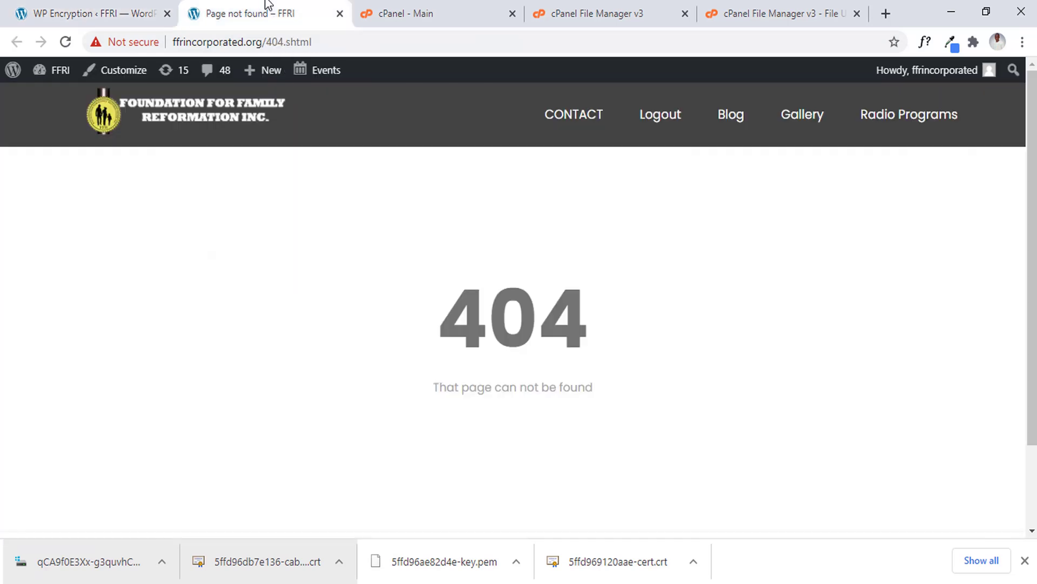
pyautogui.click(253, 48)
pyautogui.press('BackSpace')
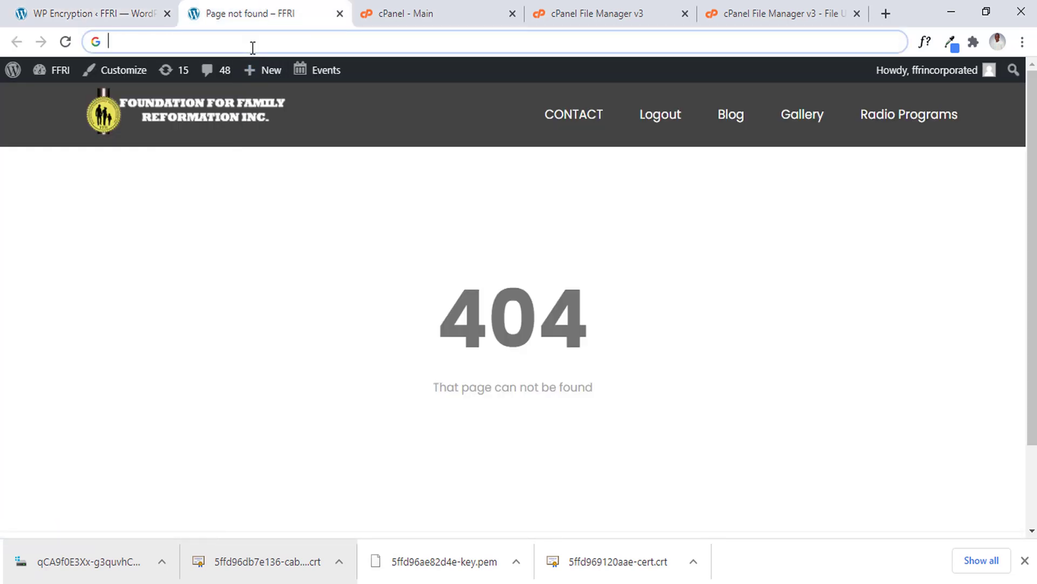
pyautogui.hotkey('ctrl', 'v')
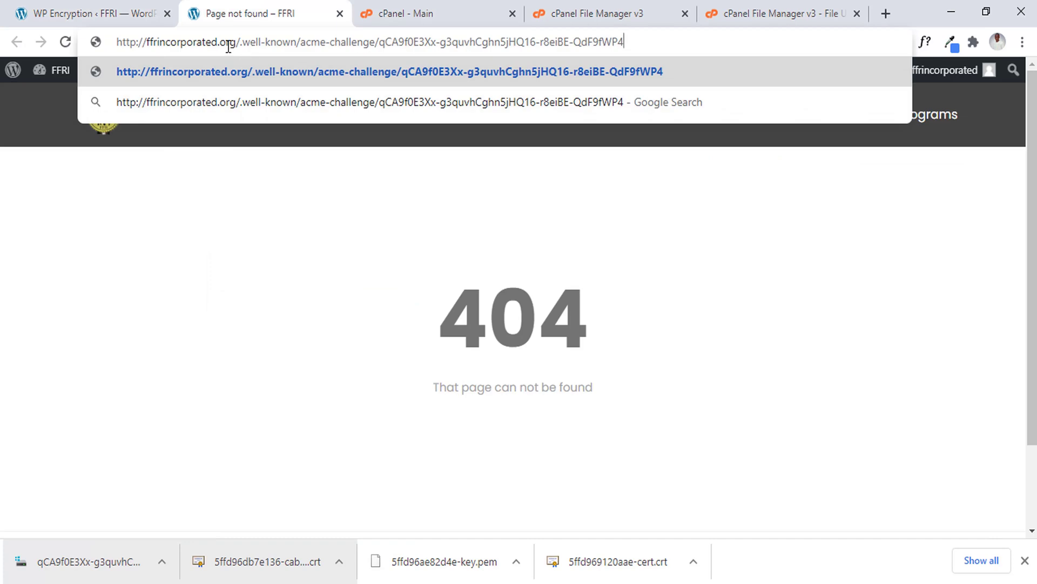
pyautogui.click(136, 42)
pyautogui.write('s')
pyautogui.press('Return')
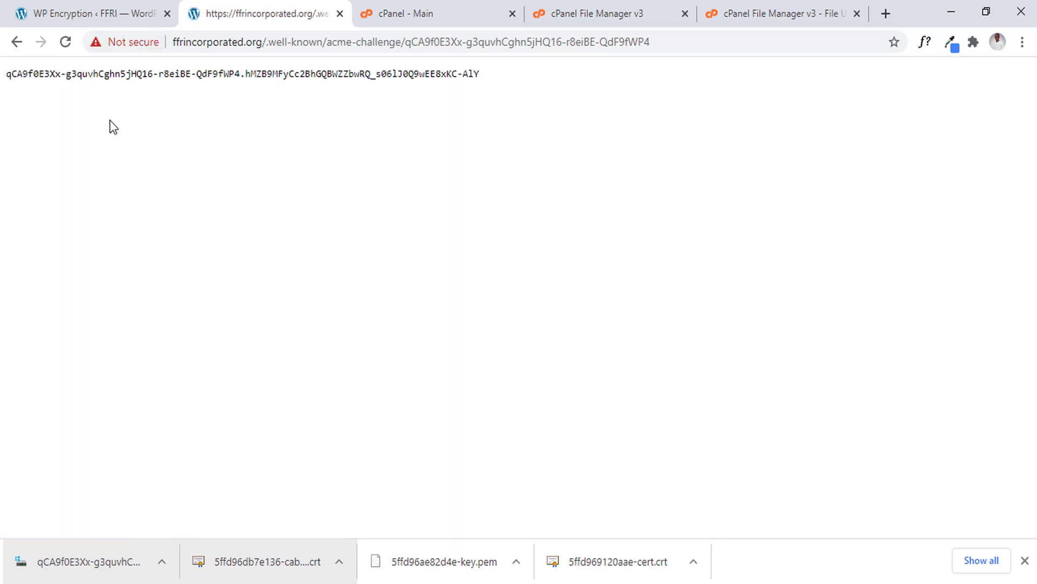
# Deactivate the Really Simple SSL plugin, reverting the site to http, and log back in to WordPress with the Remember option.
pyautogui.click(106, 14)
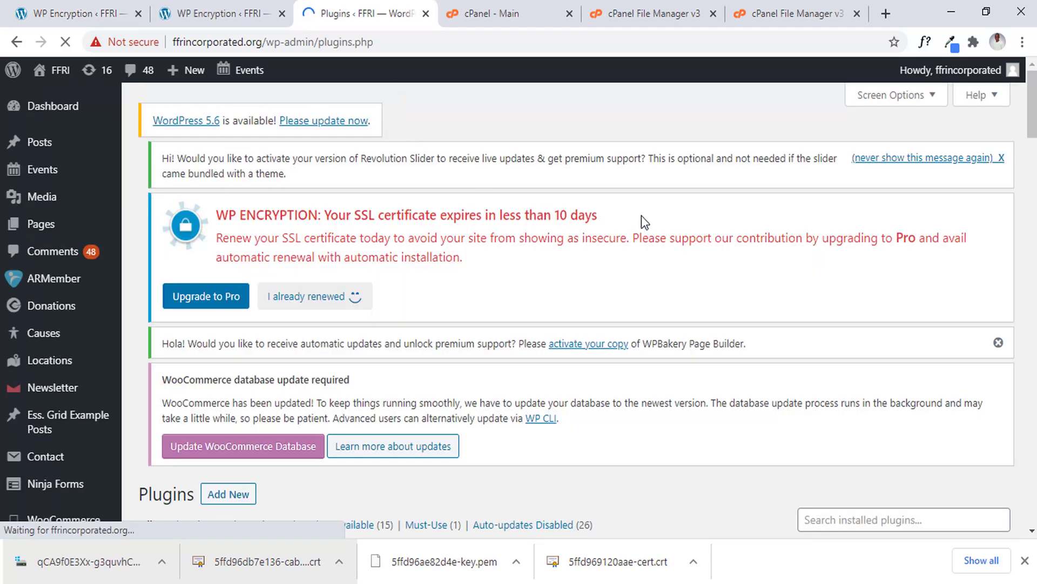
pyautogui.scroll(-7, 575, 226)
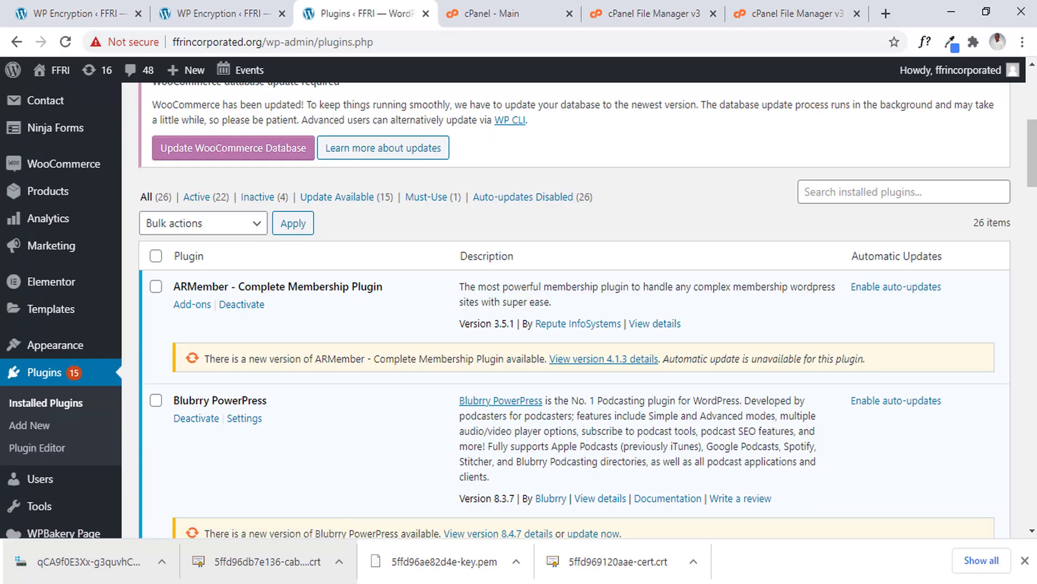
pyautogui.scroll(-10, 519, 309)
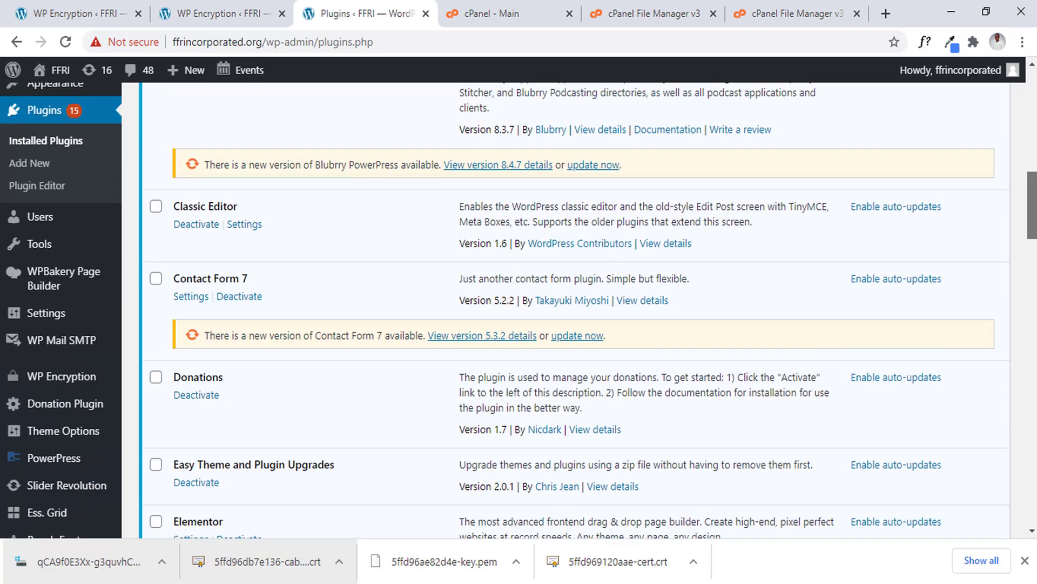
pyautogui.scroll(-14, 588, 309)
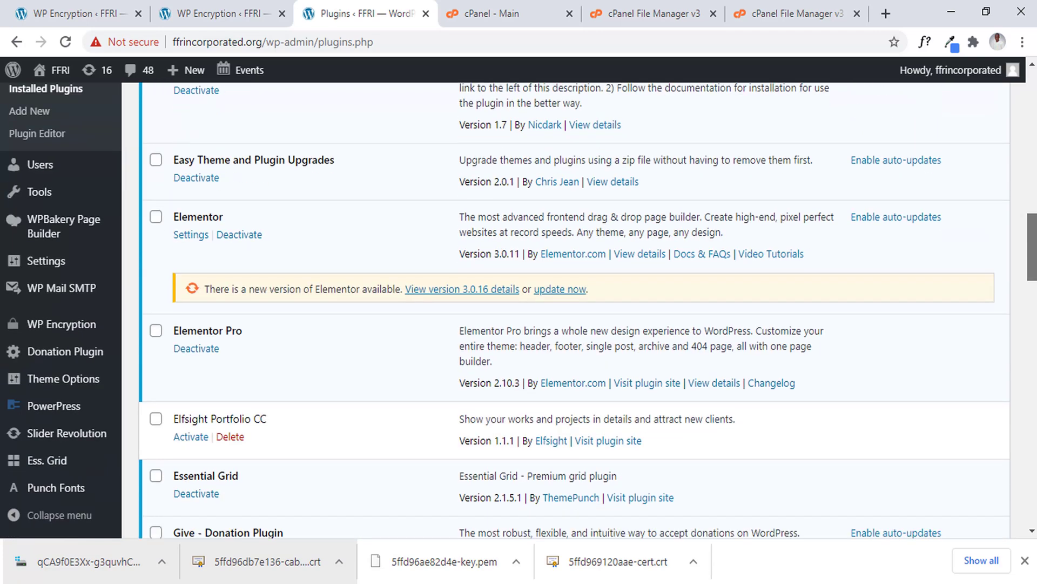
pyautogui.scroll(-6, 542, 179)
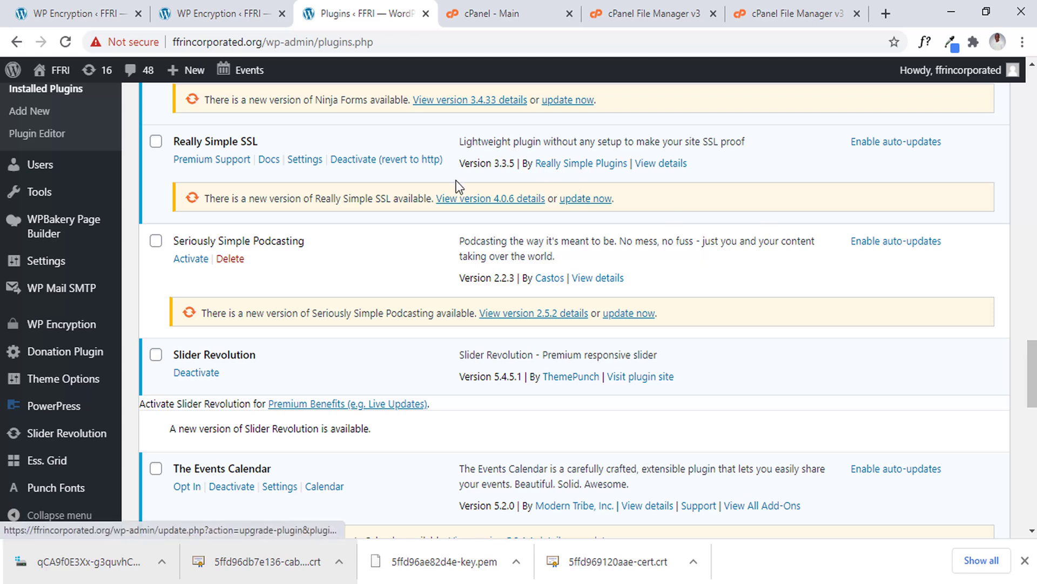
pyautogui.click(363, 160)
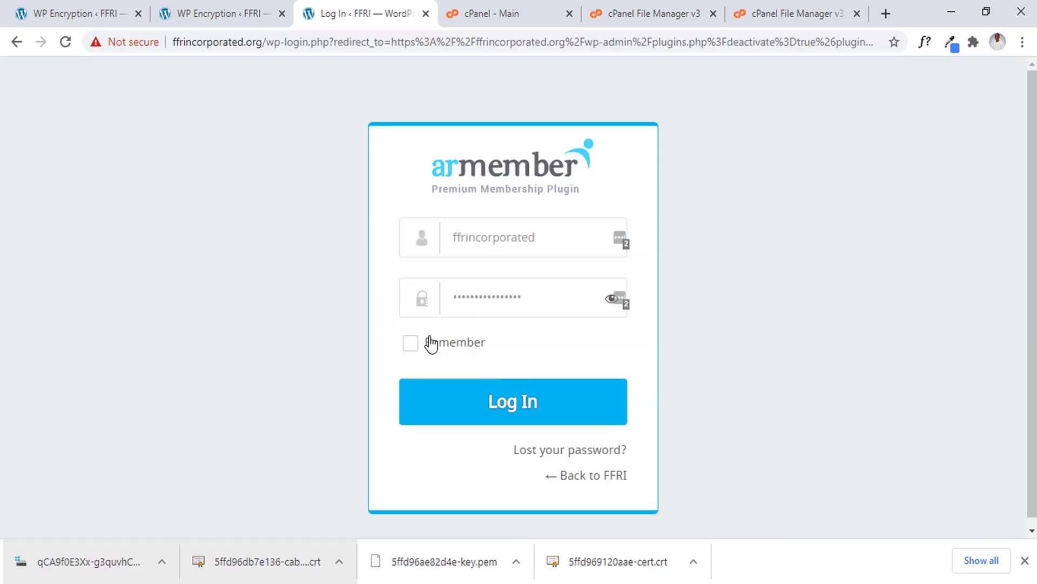
pyautogui.click(425, 342)
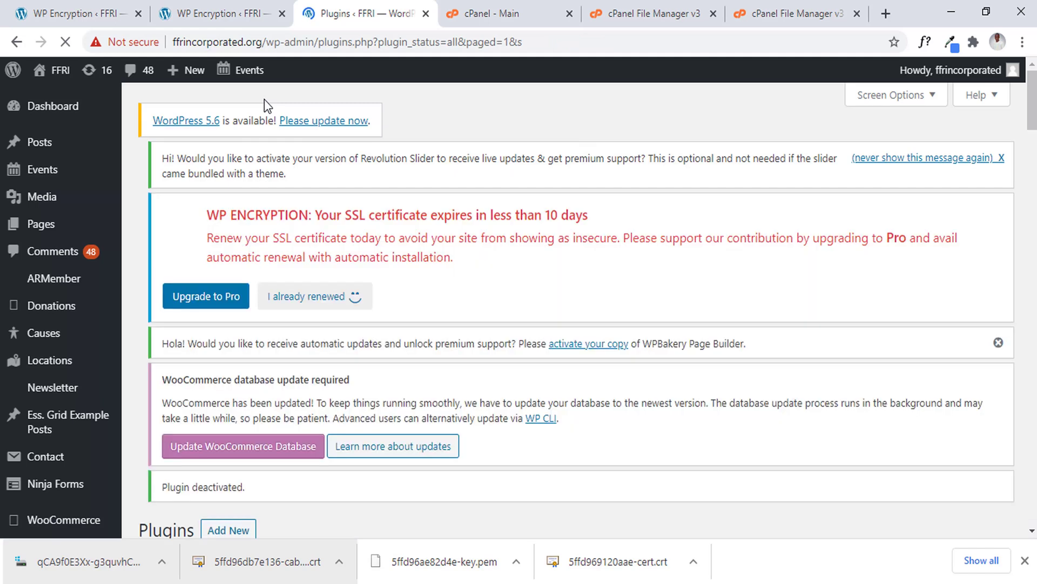
# Open WP Encryption's Force HTTPS settings and save them with the Disable option selected.
pyautogui.click(182, 42)
pyautogui.click(183, 42)
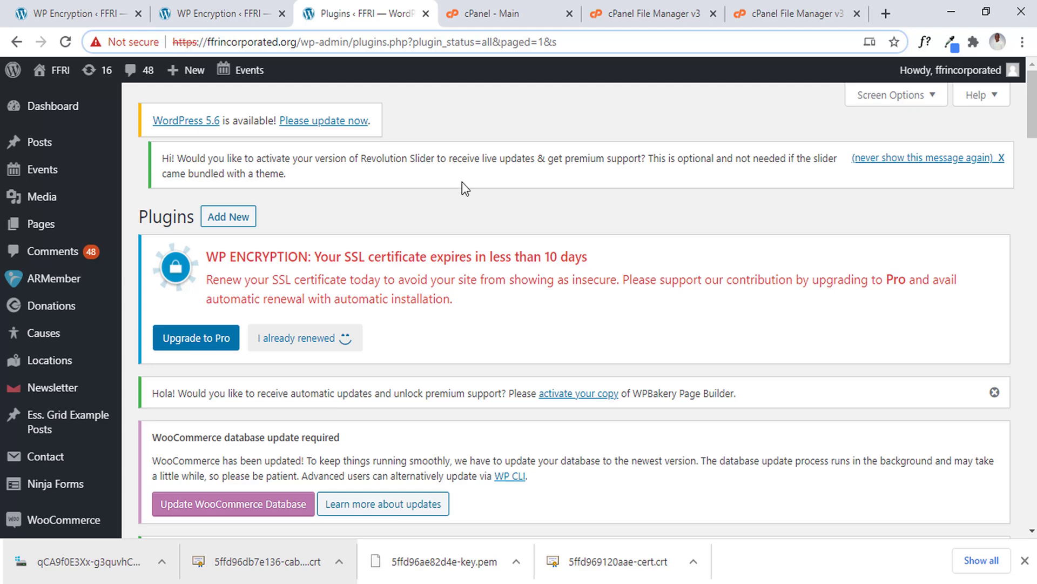
pyautogui.moveTo(1031, 124); pyautogui.dragTo(1031, 196)
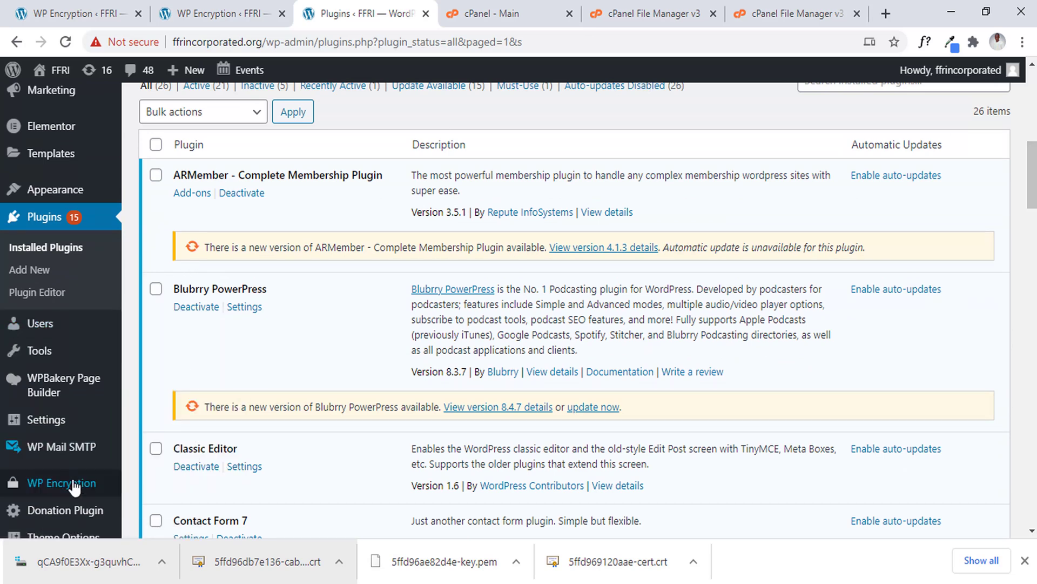
pyautogui.moveTo(70, 484)
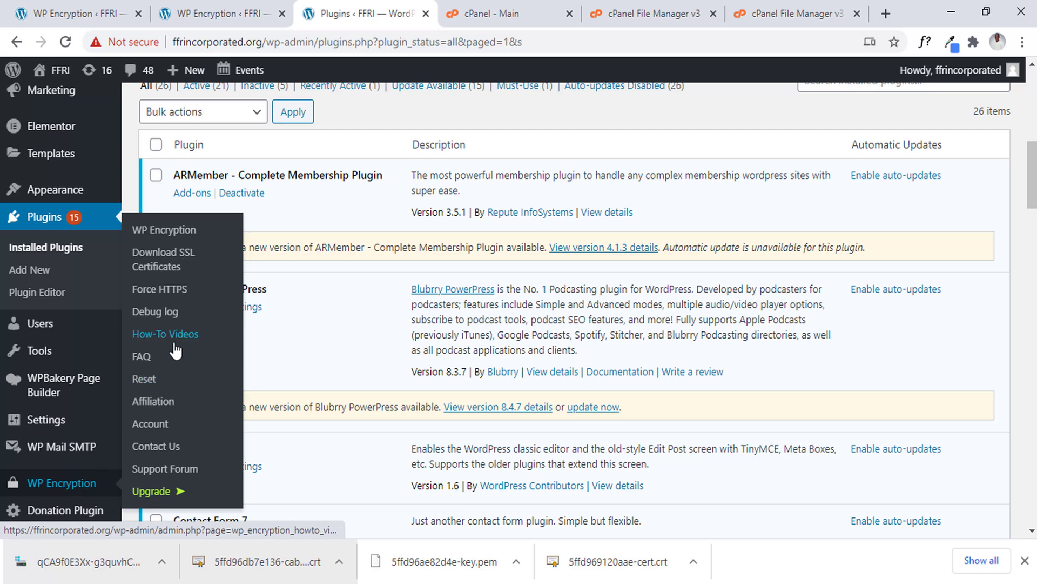
pyautogui.click(171, 296)
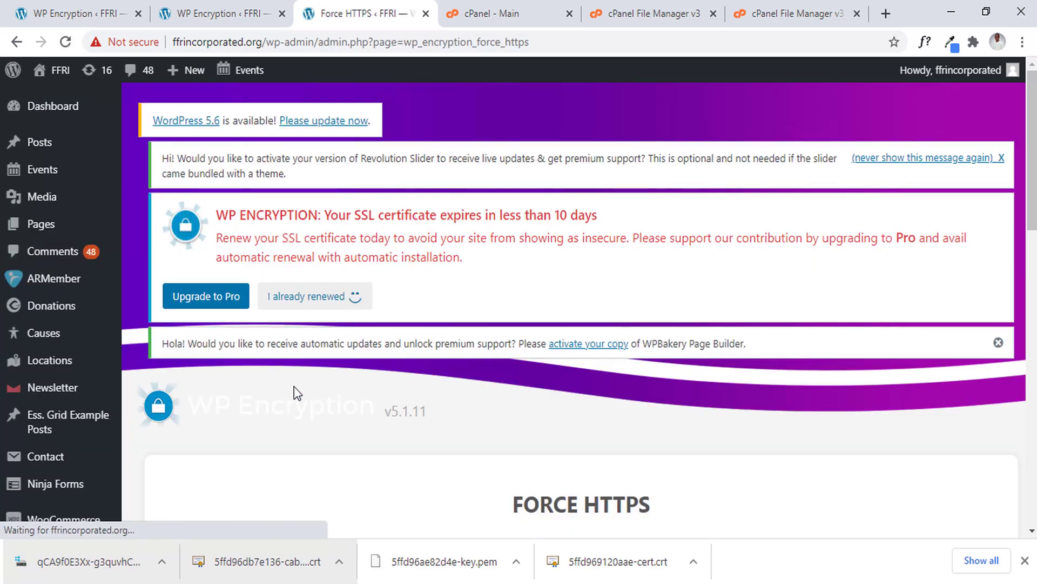
pyautogui.scroll(-7, 599, 282)
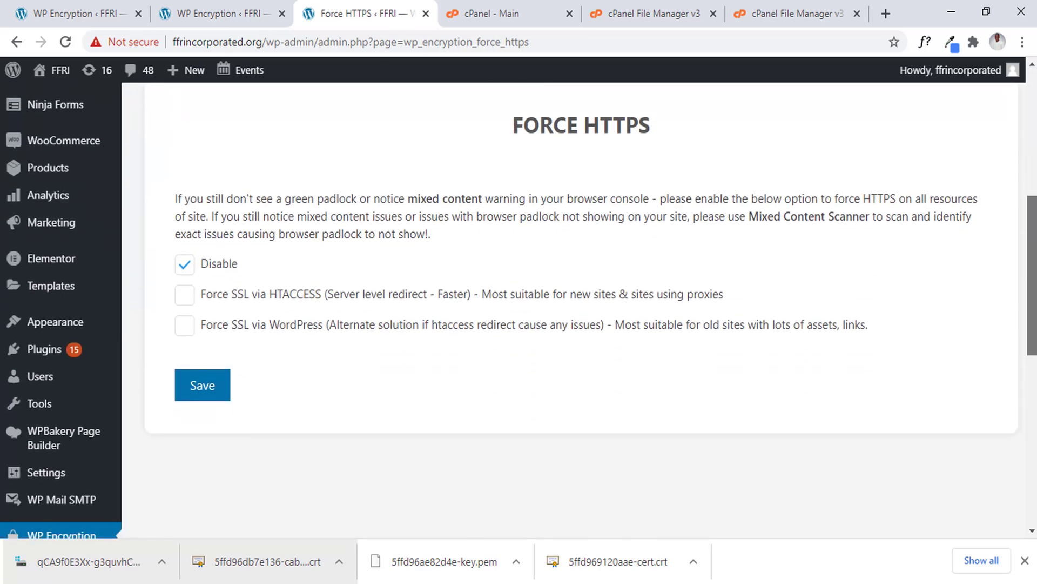
pyautogui.click(190, 392)
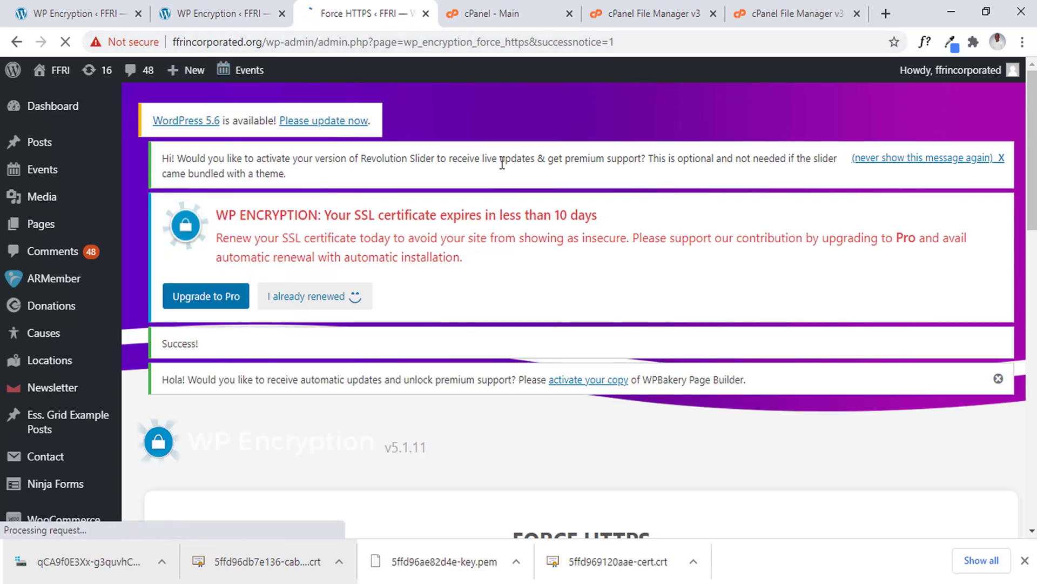
# Reopen the main WP Encryption page at its HTTP challenges and close the two older WP Encryption tabs.
pyautogui.scroll(-8, 867, 168)
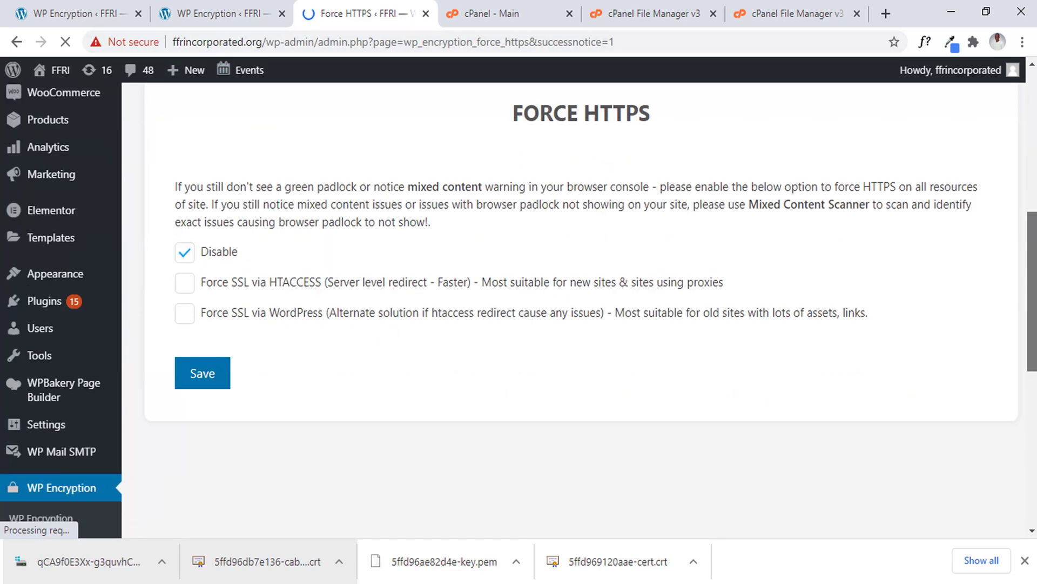
pyautogui.scroll(-4, 494, 350)
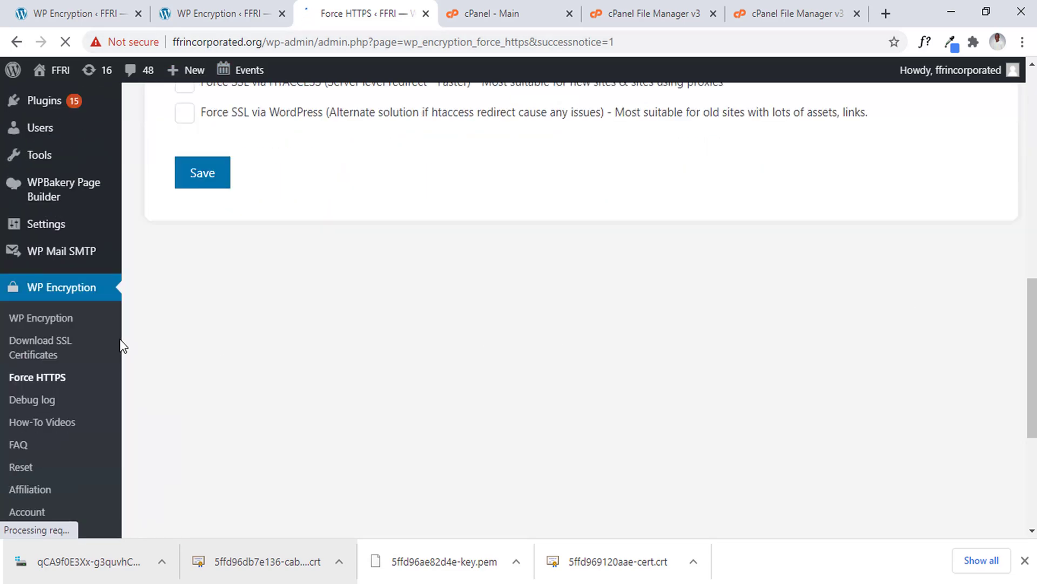
pyautogui.click(101, 326)
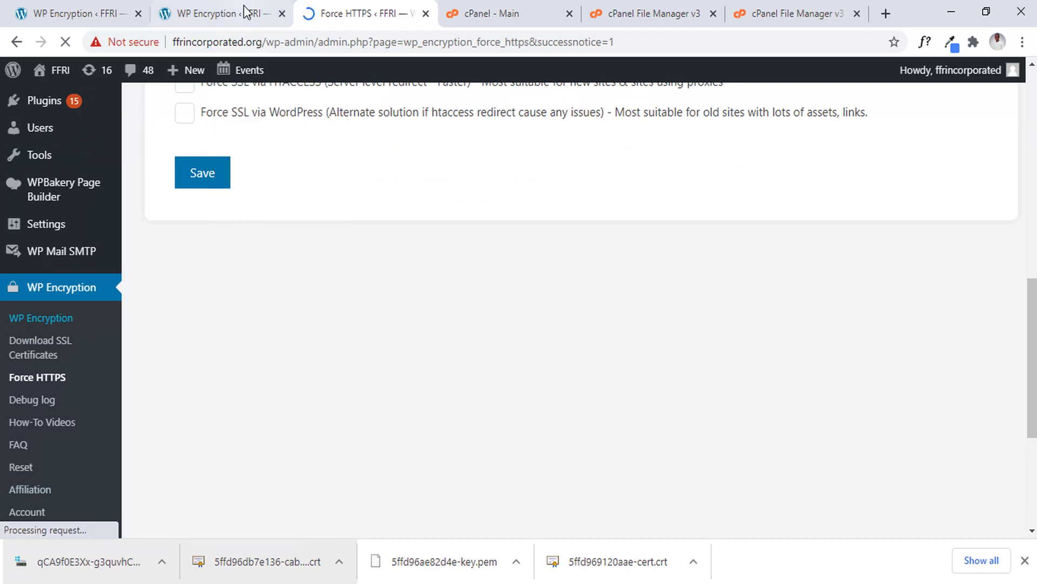
pyautogui.click(282, 15)
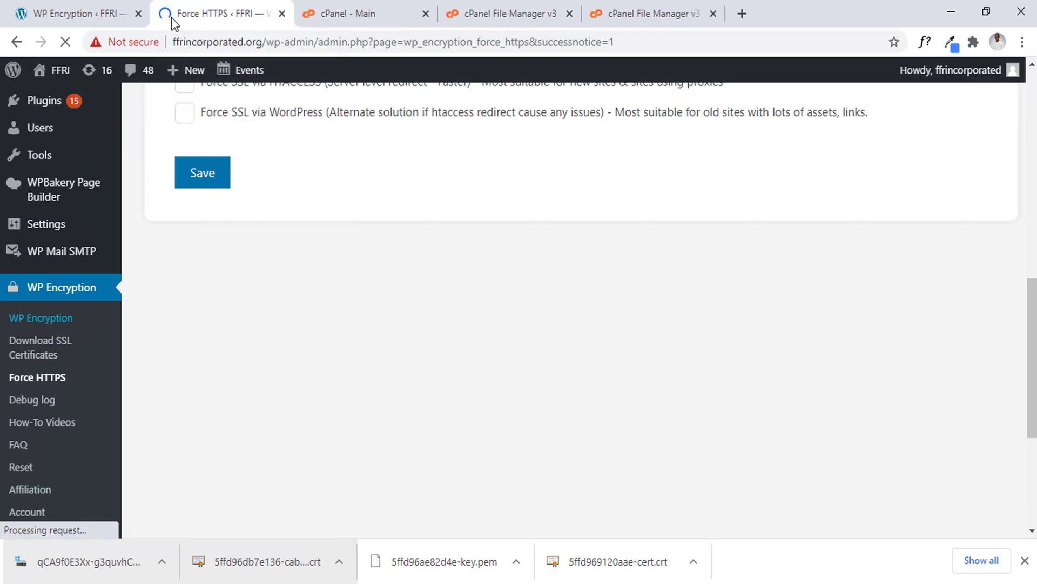
pyautogui.click(138, 13)
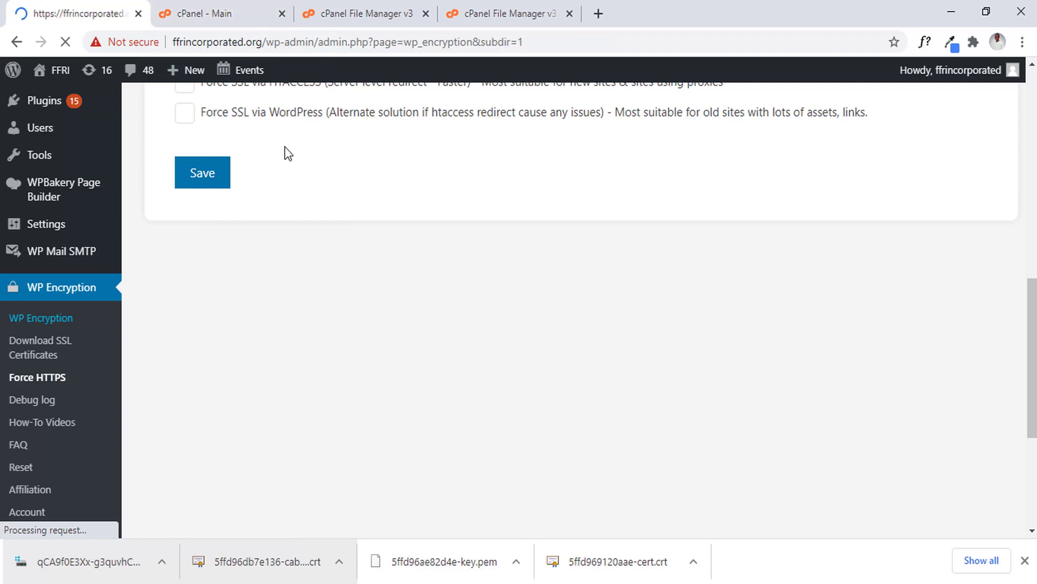
pyautogui.scroll(-1, 828, 204)
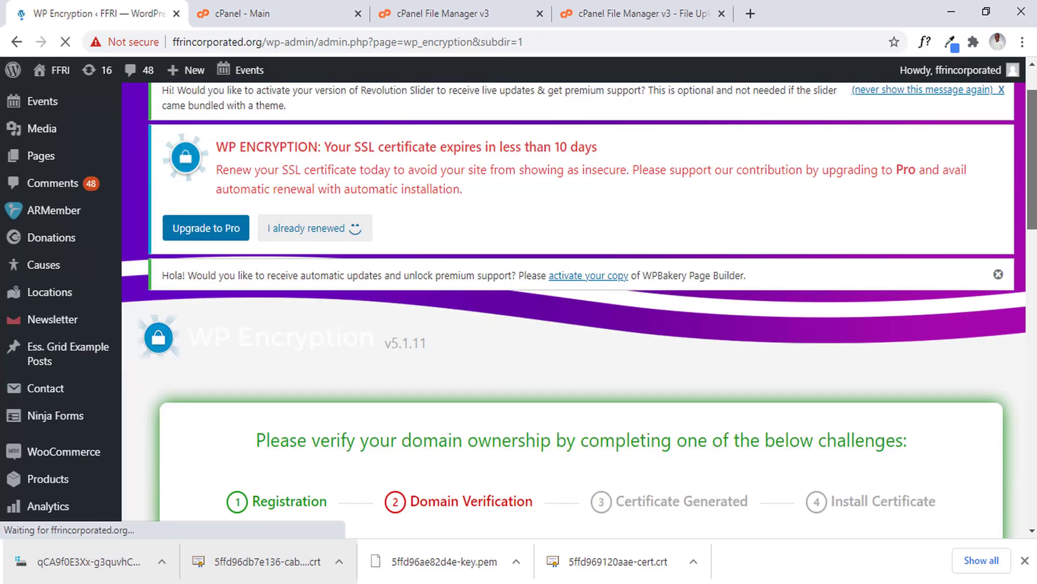
pyautogui.scroll(-9, 574, 302)
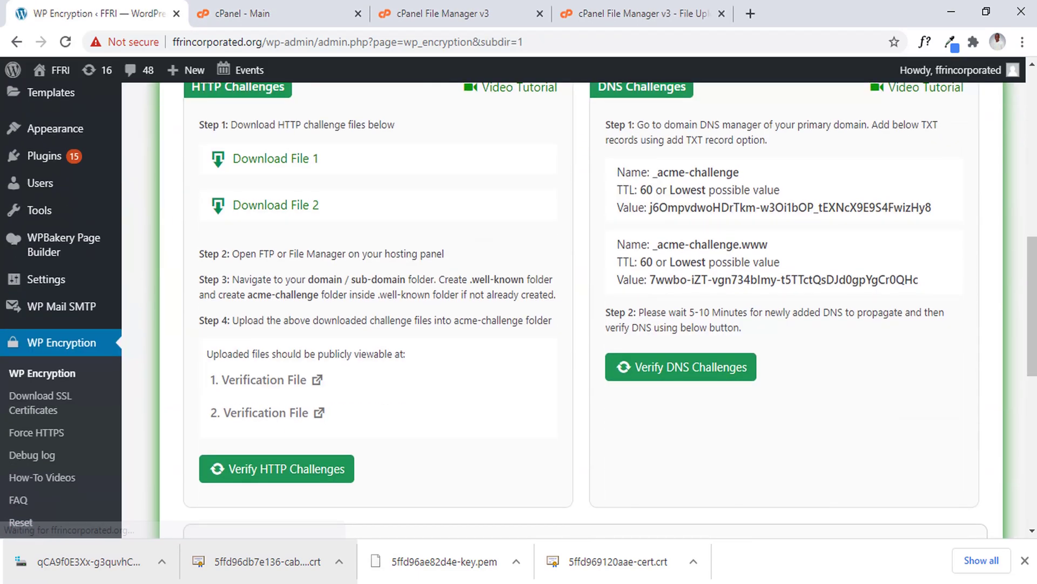
# Open the first verification file link, inspect the protocol in its full address, and close that page.
pyautogui.click(264, 395)
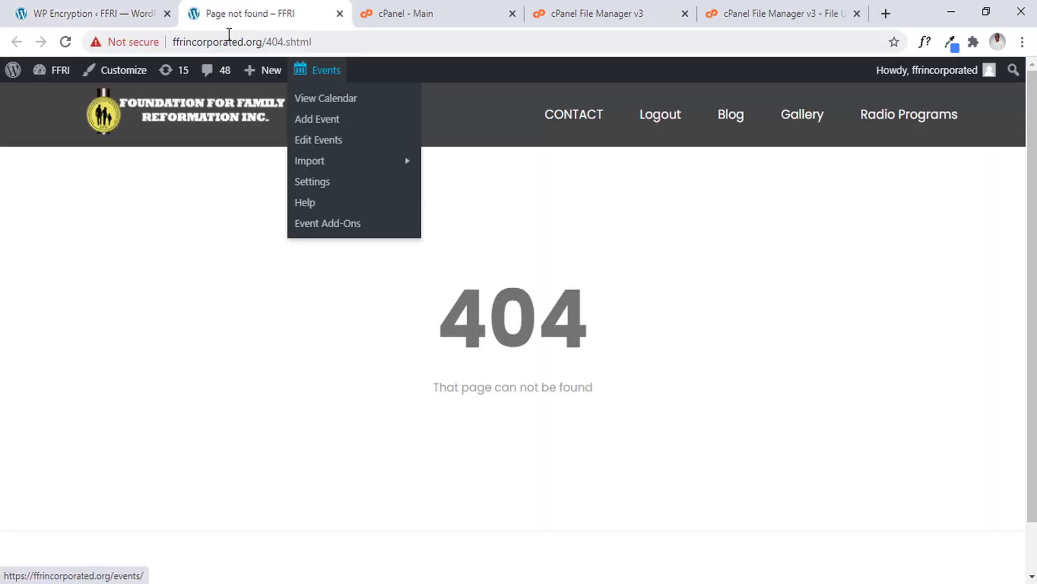
pyautogui.click(229, 34)
pyautogui.press('Left')
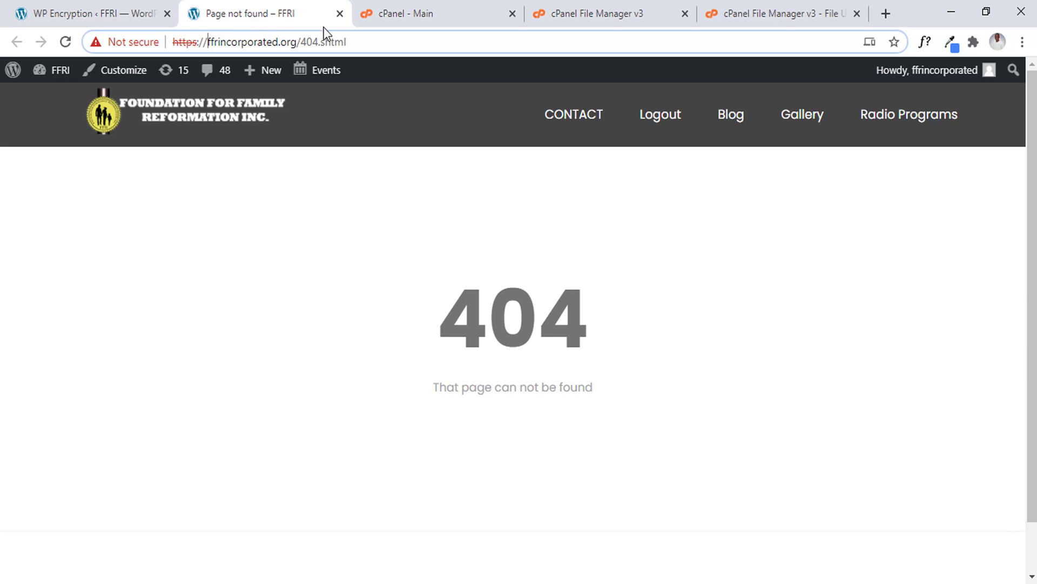
pyautogui.click(339, 14)
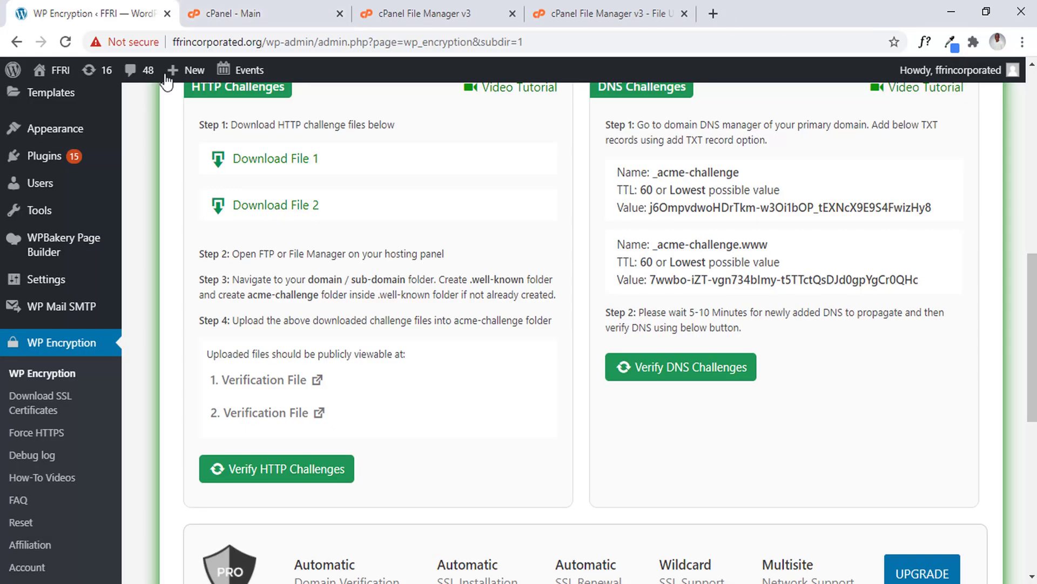
# Switch to cPanel, filter its functions by "ssl", and open the SSL/TLS manager.
pyautogui.click(471, 8)
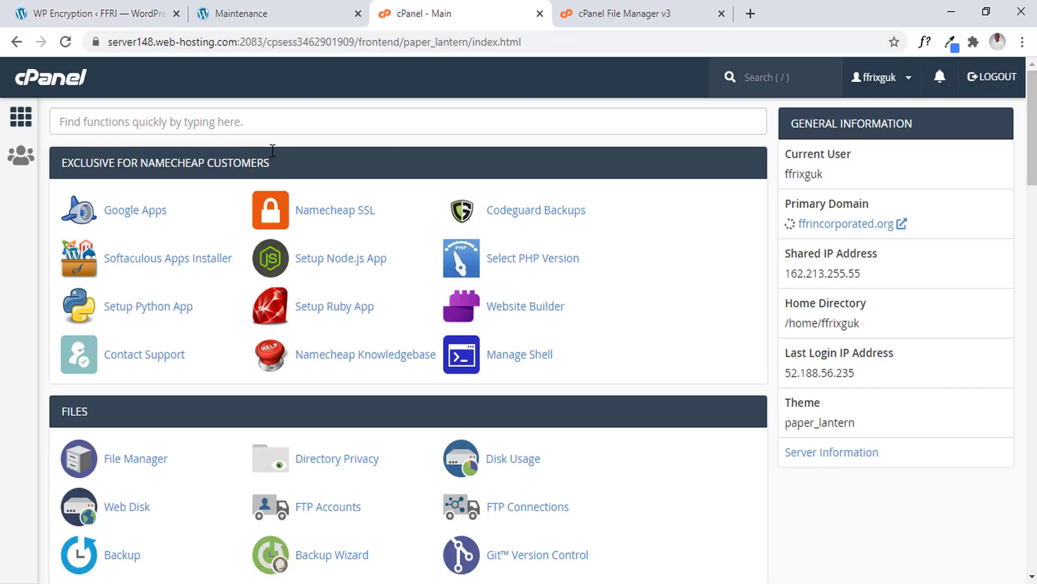
pyautogui.click(257, 117)
pyautogui.write('ss')
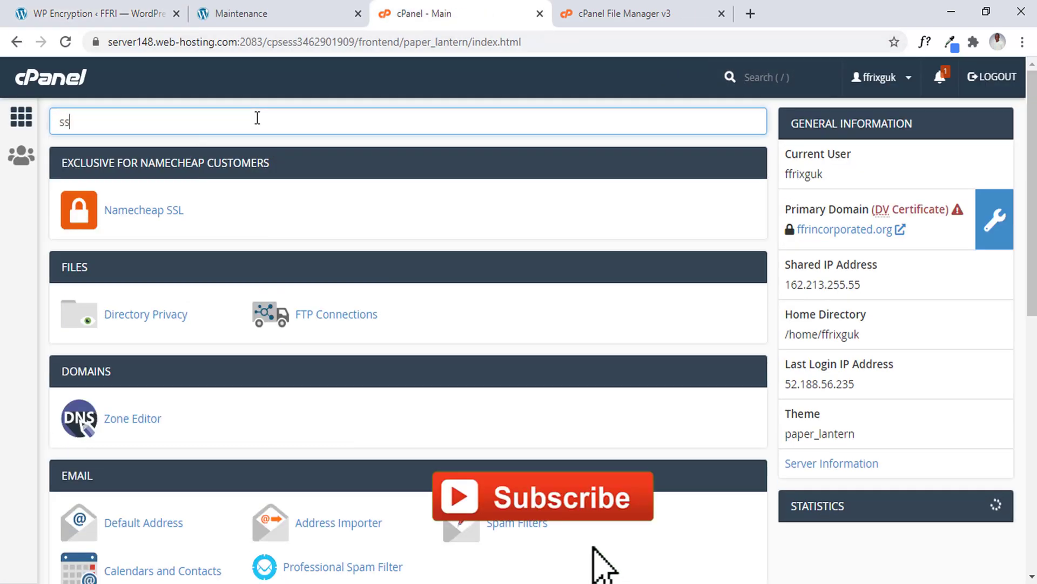
pyautogui.write('l')
pyautogui.click(112, 311)
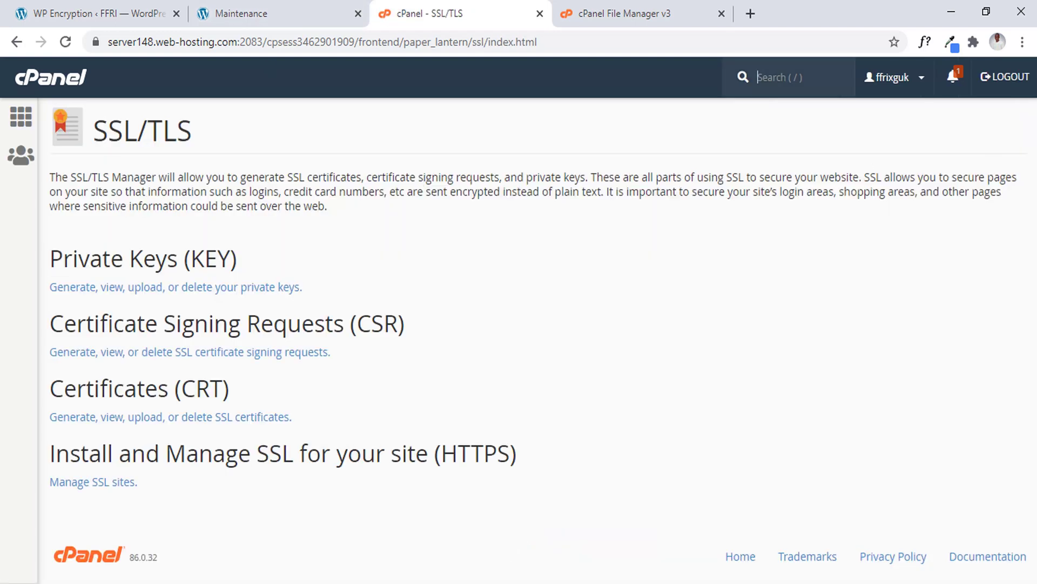
# Delete the ffrincorporated.org certificate issued by Let's Encrypt from the server's SSL certificates and return to the certificate list.
pyautogui.click(207, 423)
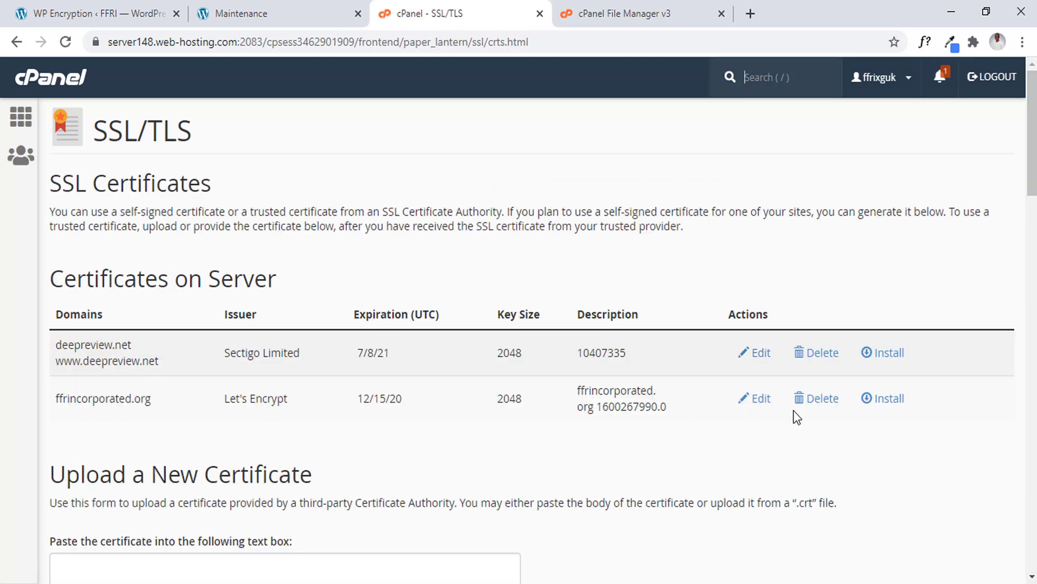
pyautogui.click(823, 400)
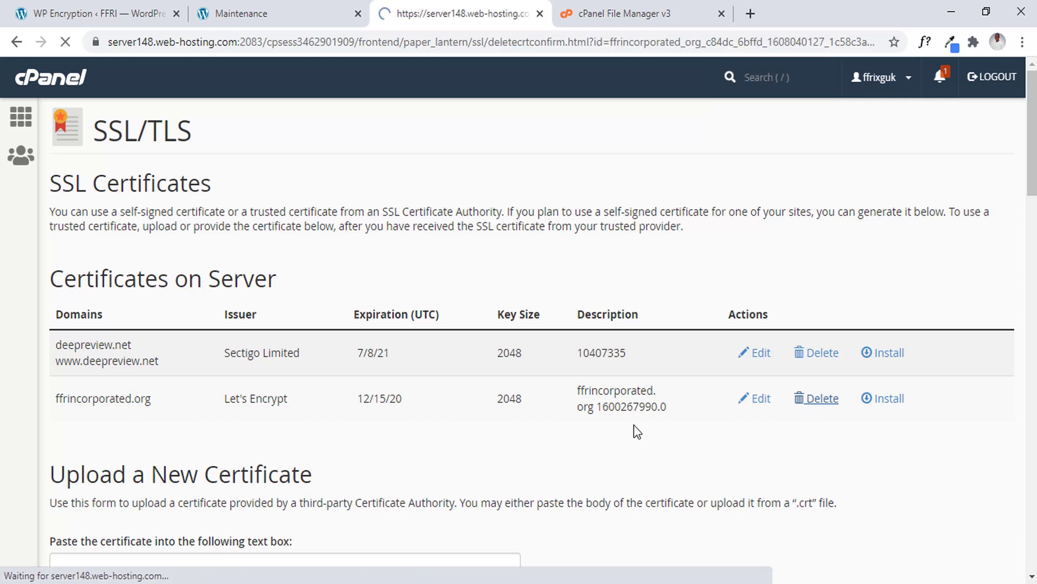
pyautogui.click(107, 241)
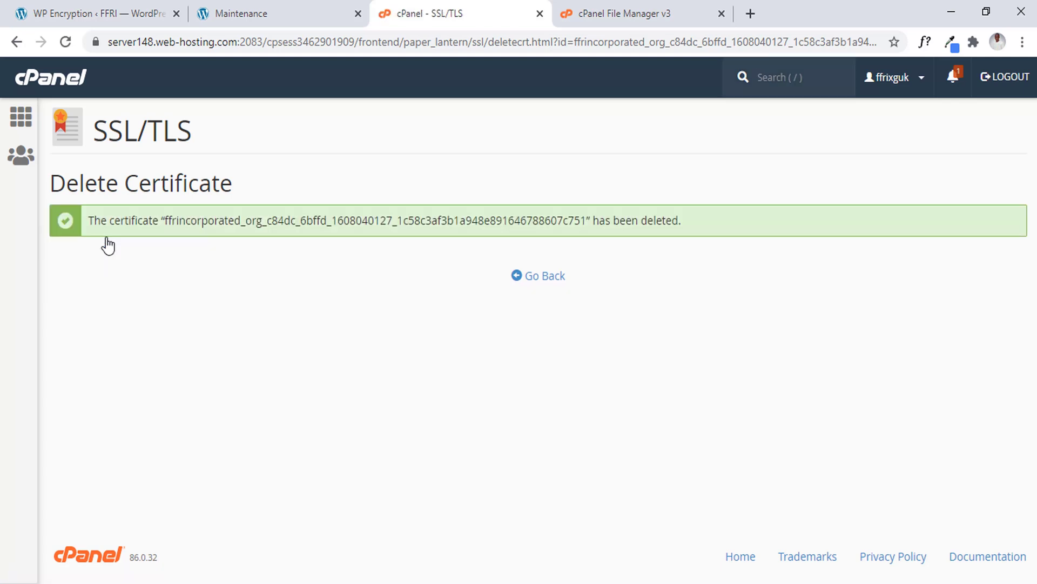
pyautogui.click(549, 280)
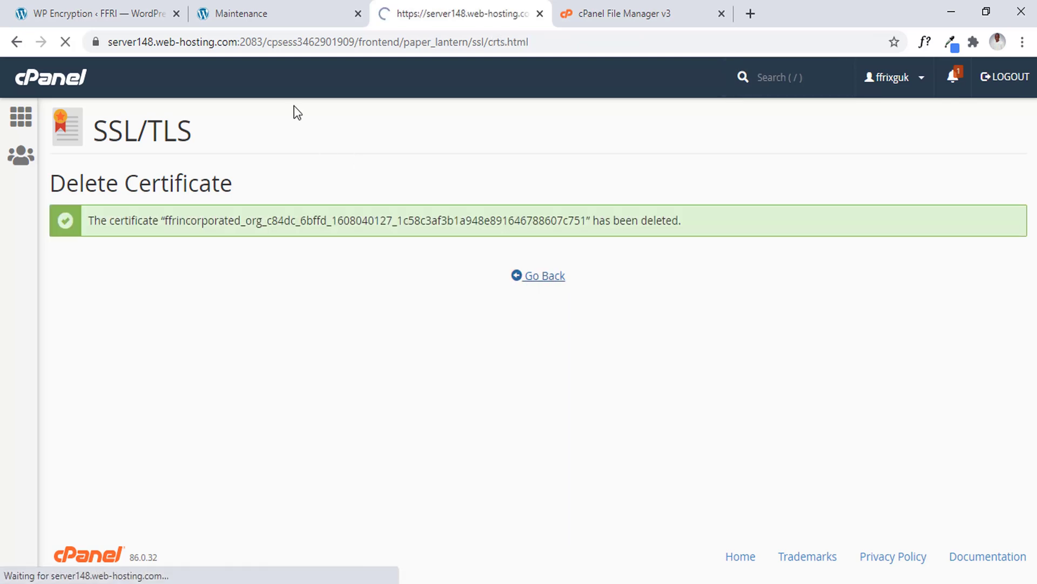
# Reload the WP Encryption page over http and log in to WordPress with the saved account password and the Remember option.
pyautogui.click(135, 13)
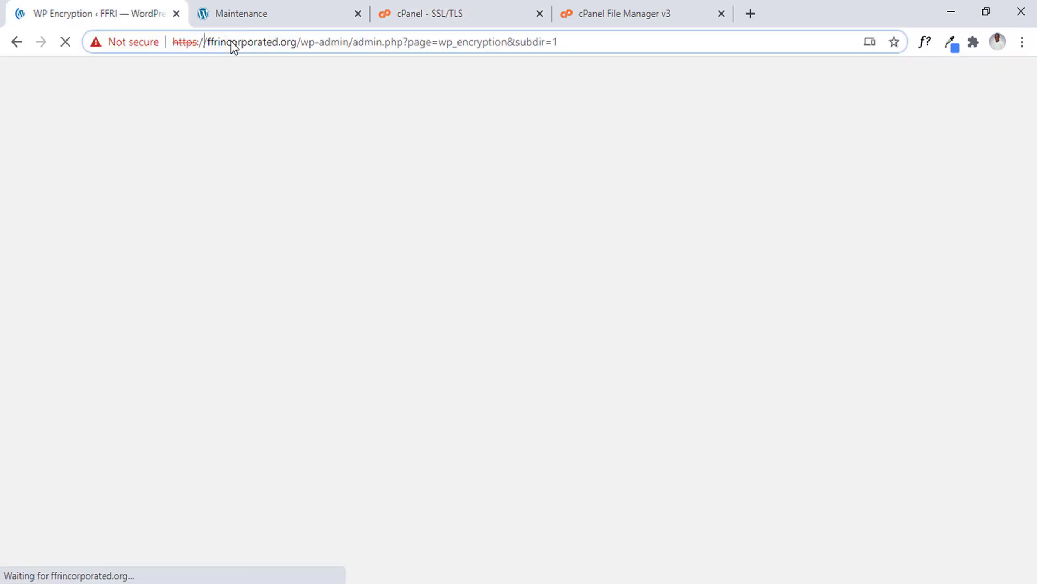
pyautogui.press('BackSpace')
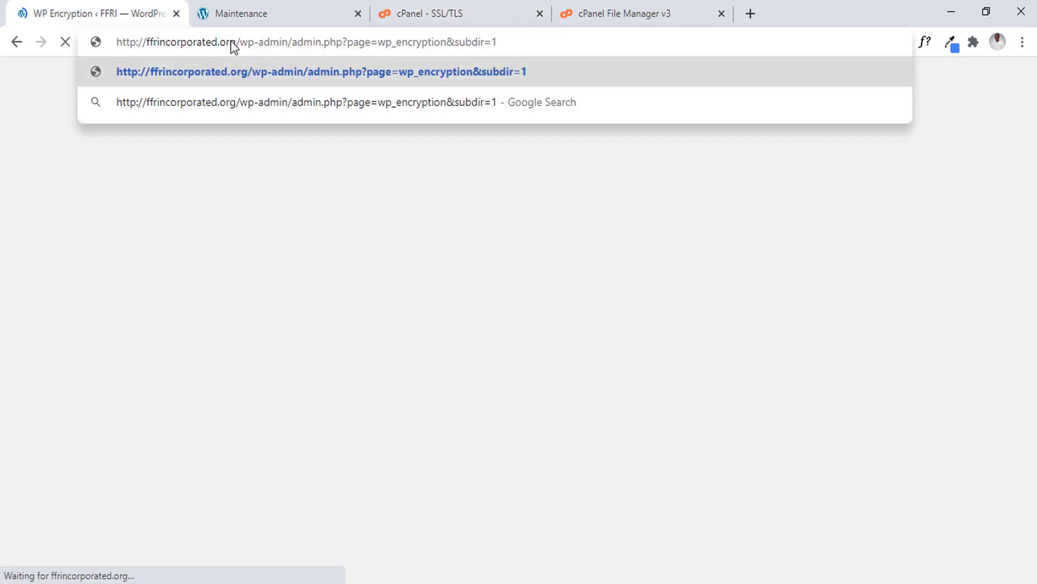
pyautogui.press('Return')
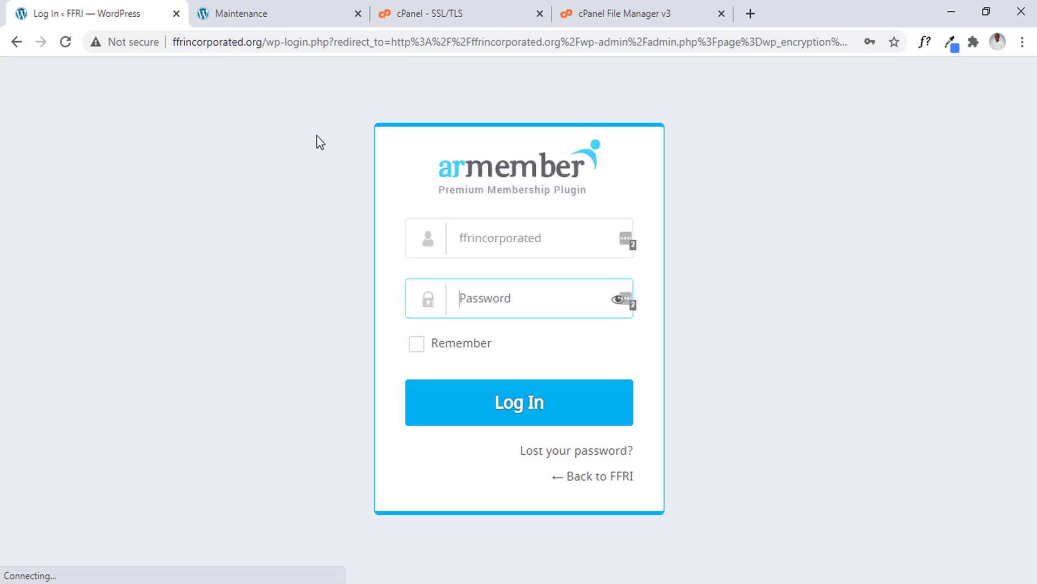
pyautogui.click(537, 295)
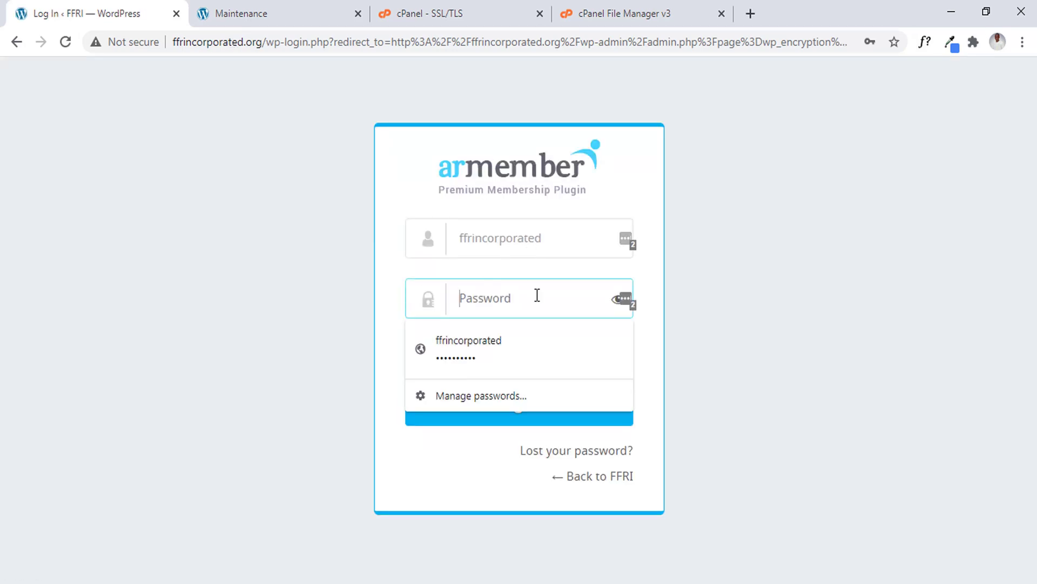
pyautogui.click(523, 338)
pyautogui.click(460, 345)
pyautogui.click(480, 409)
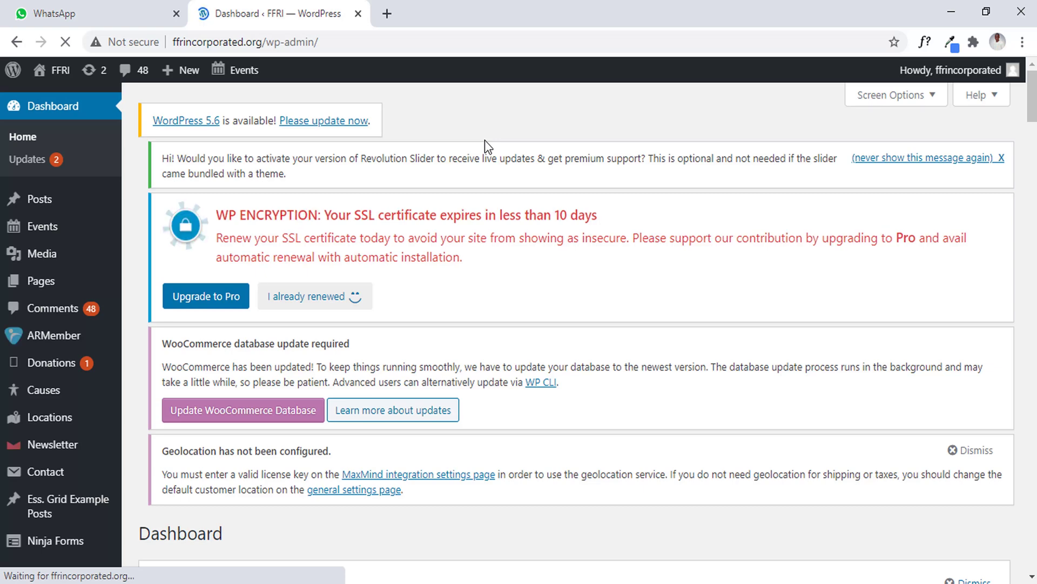
# Open the WP Encryption page from the WordPress dashboard and go to its HTTP Challenges section.
pyautogui.scroll(-8, 125, 363)
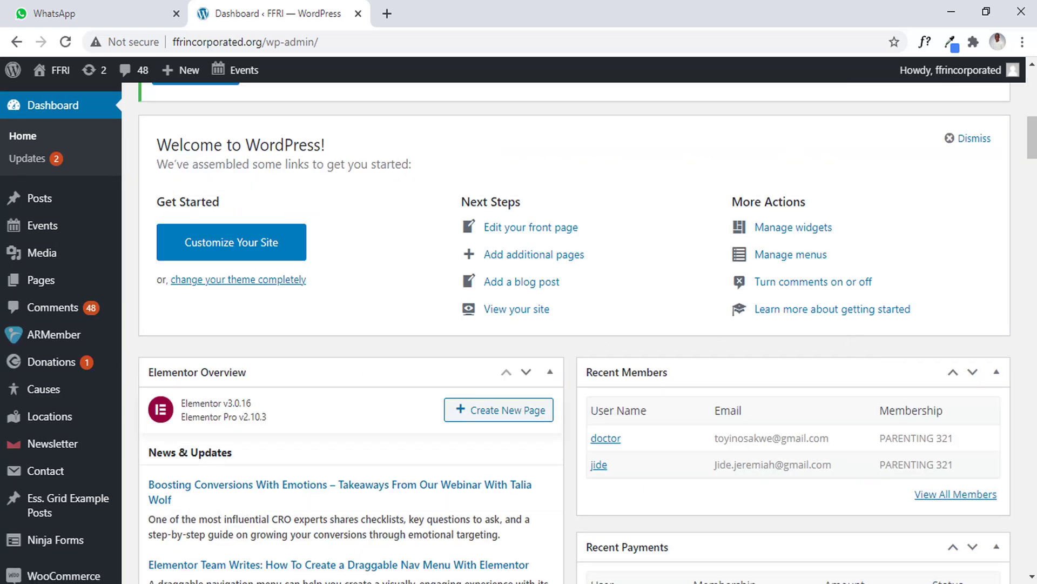
pyautogui.scroll(-3, 579, 332)
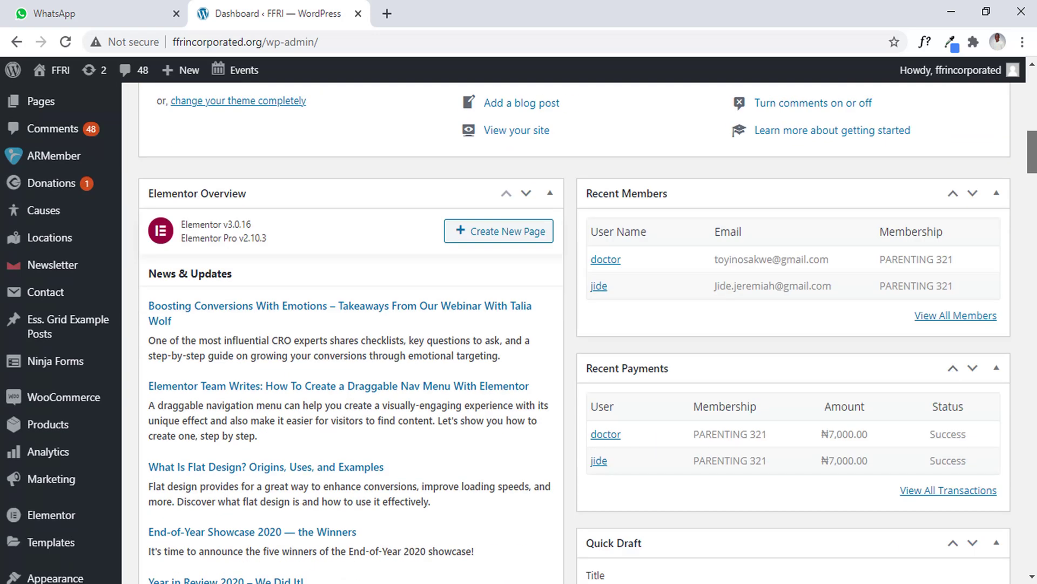
pyautogui.scroll(-3, 520, 335)
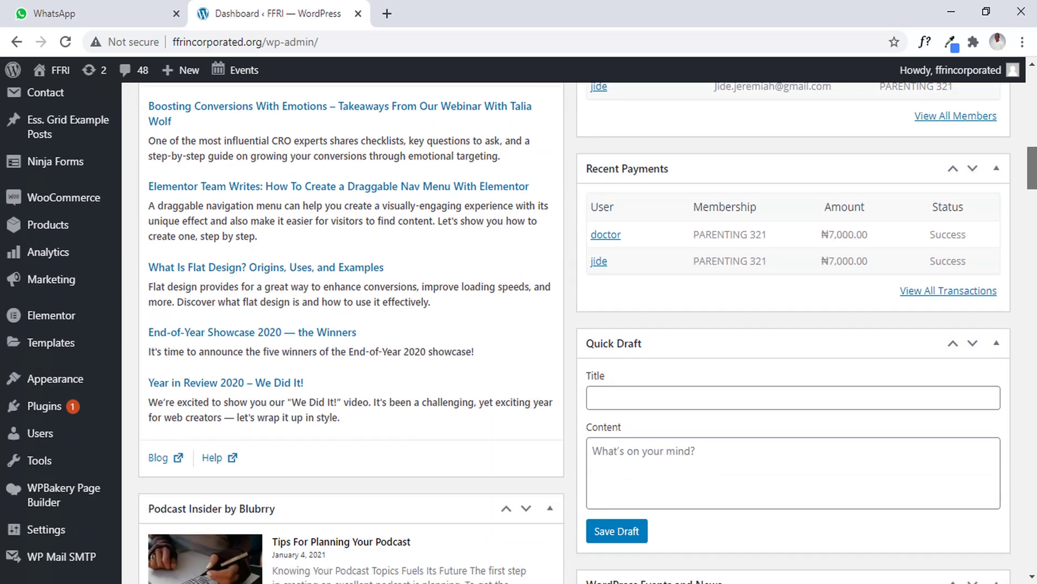
pyautogui.scroll(-4, 520, 332)
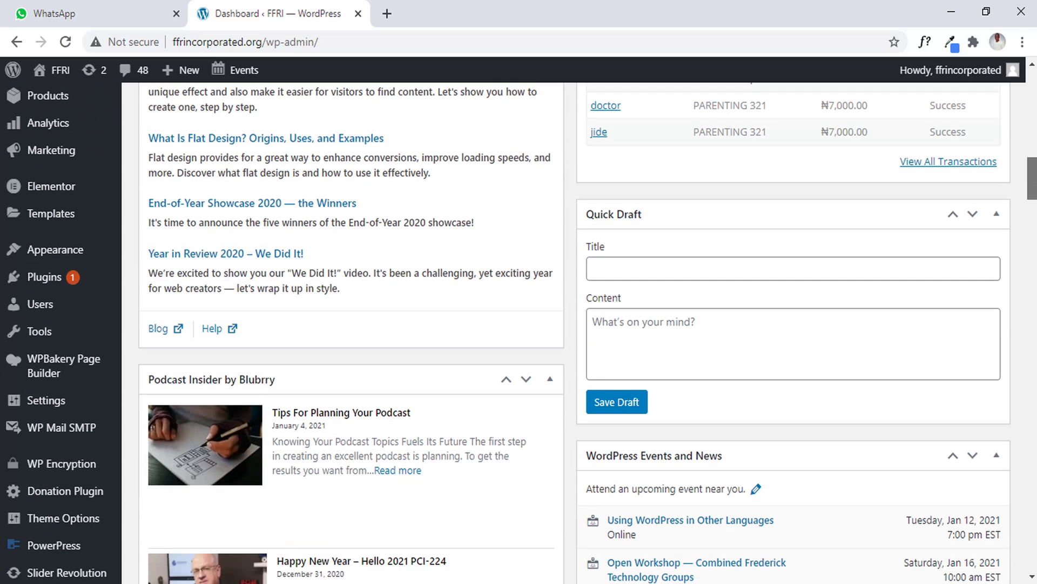
pyautogui.scroll(-1, 579, 332)
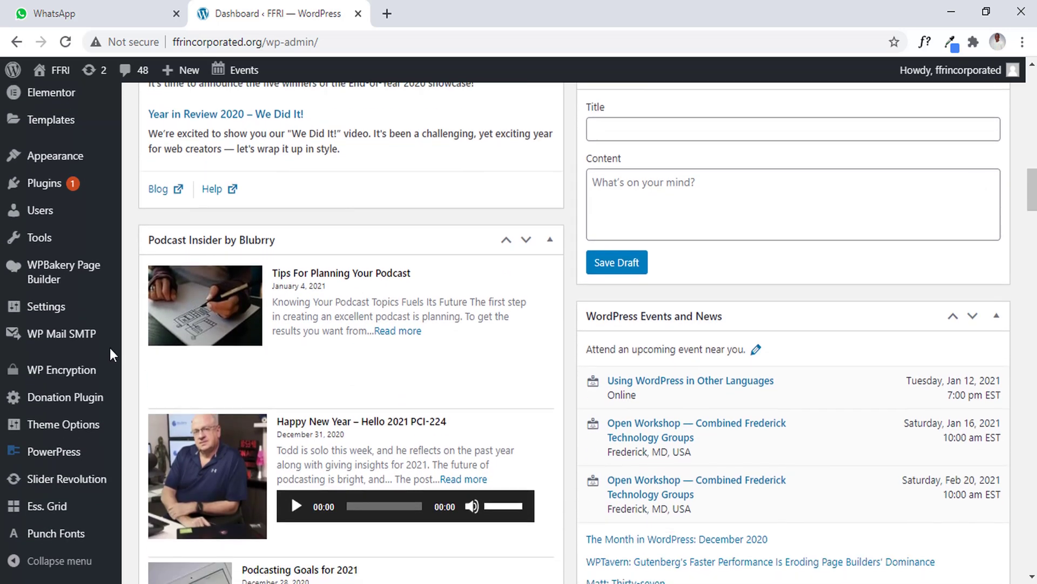
pyautogui.click(88, 373)
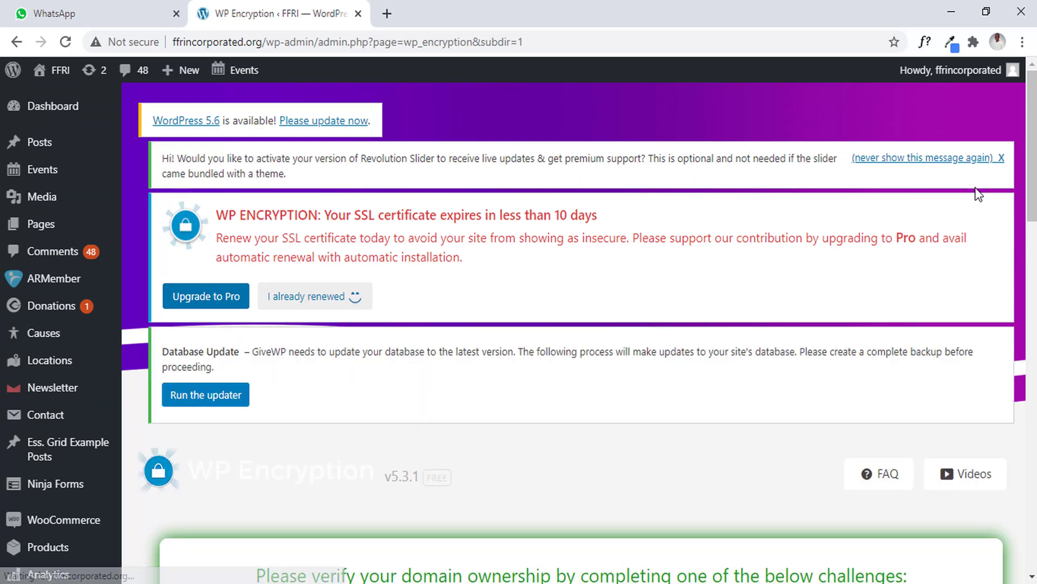
pyautogui.scroll(-15, 579, 332)
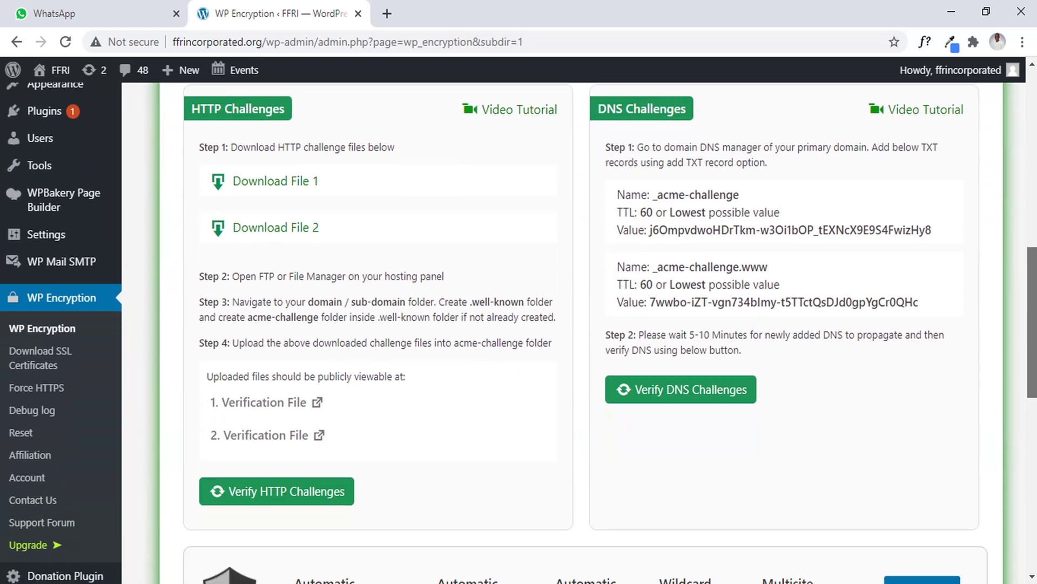
# Download the first HTTP challenge file and open the first verification file link.
pyautogui.click(297, 175)
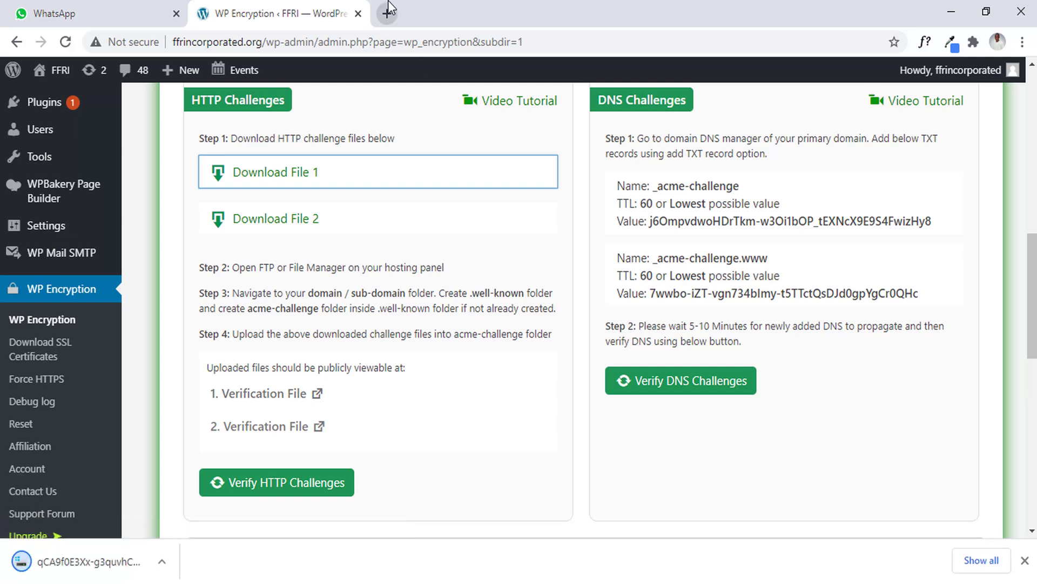
pyautogui.click(268, 401)
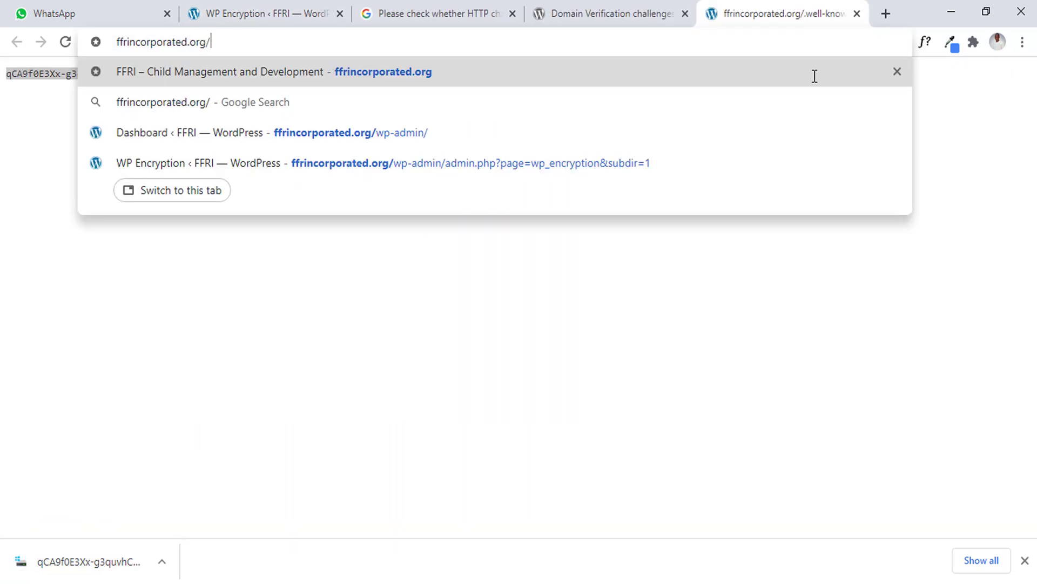
# Go to ffrincorporated.org/cpanel, filter the cPanel functions by "dns", and open the Zone Editor.
pyautogui.write('cpane')
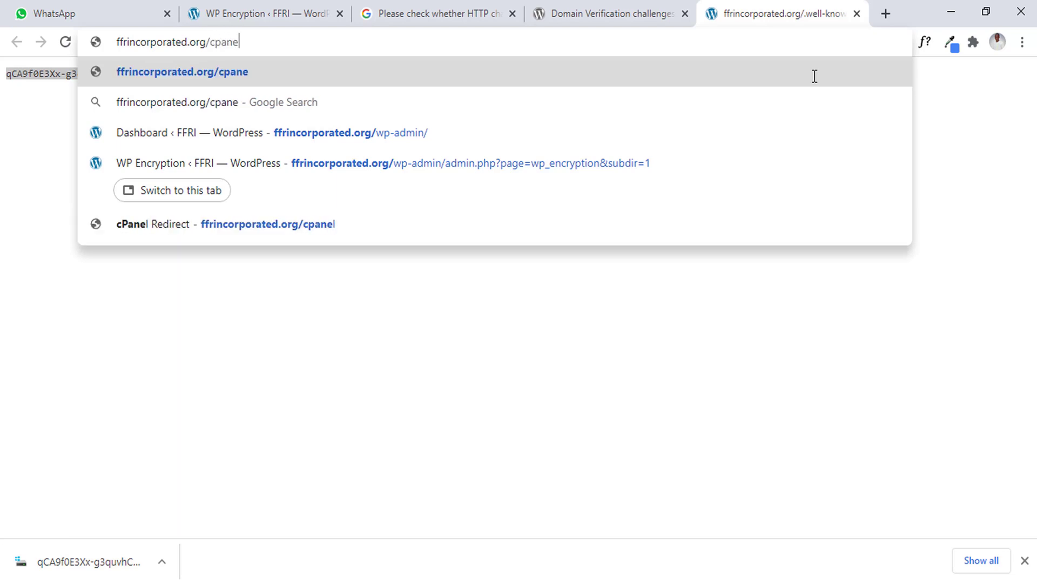
pyautogui.write('l')
pyautogui.press('Return')
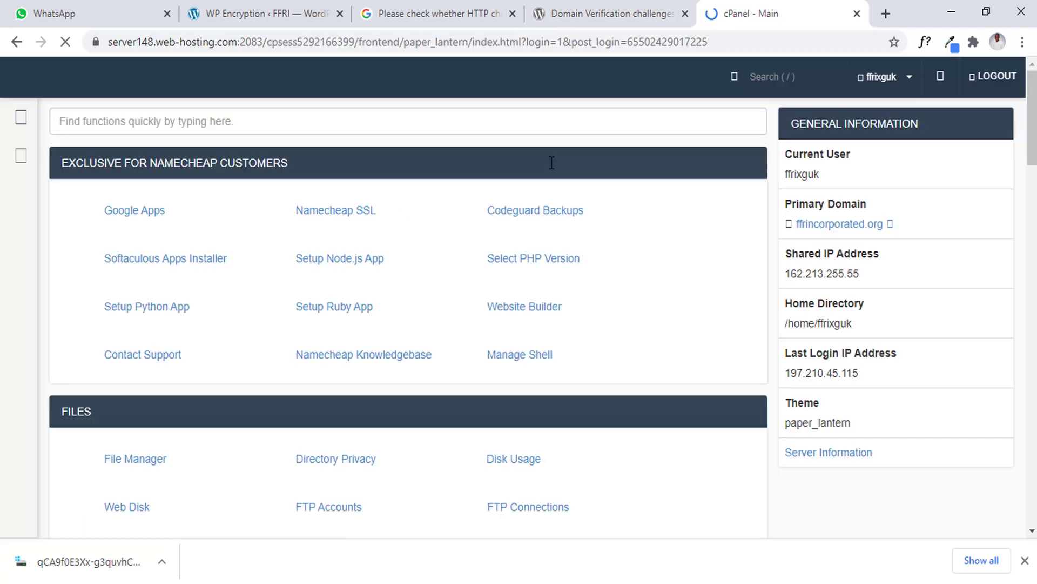
pyautogui.click(486, 123)
pyautogui.write('d')
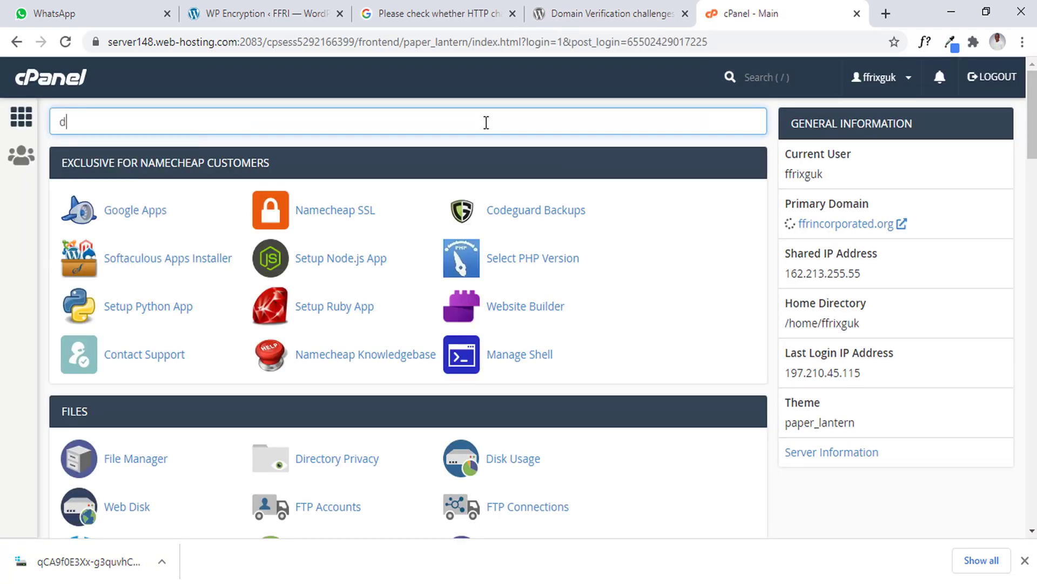
pyautogui.write('ns')
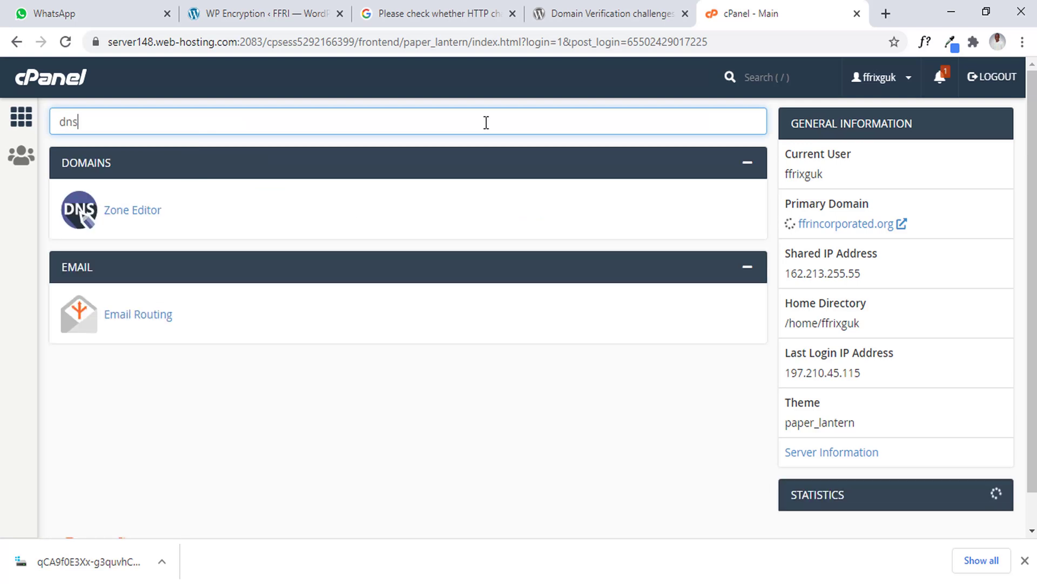
pyautogui.click(101, 221)
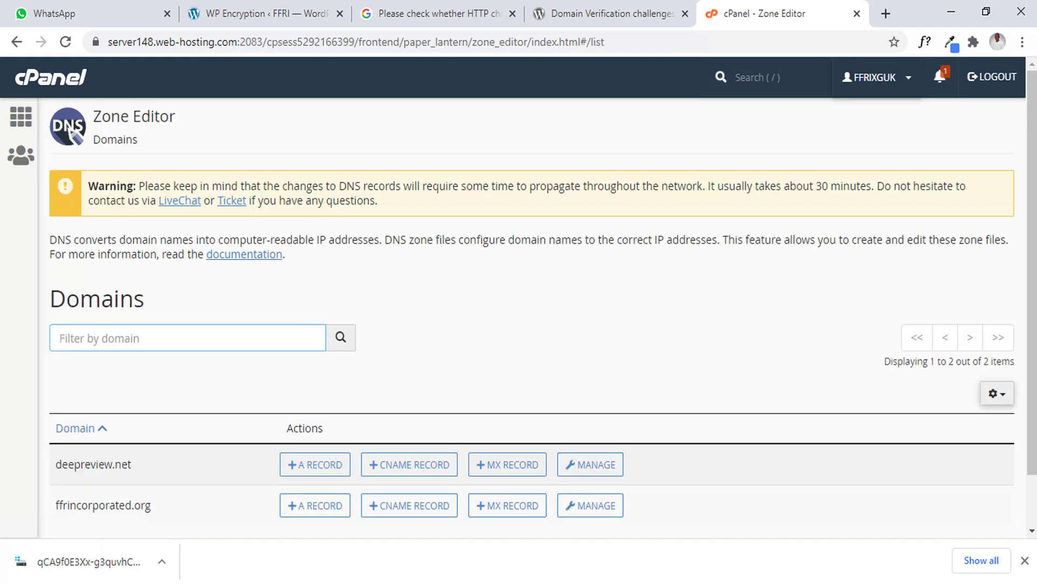
# Check the DNS Challenges instructions in WP Encryption and open the zone records of ffrincorporated.org in the Zone Editor.
pyautogui.scroll(-1, 1012, 271)
pyautogui.scroll(-1, 1012, 270)
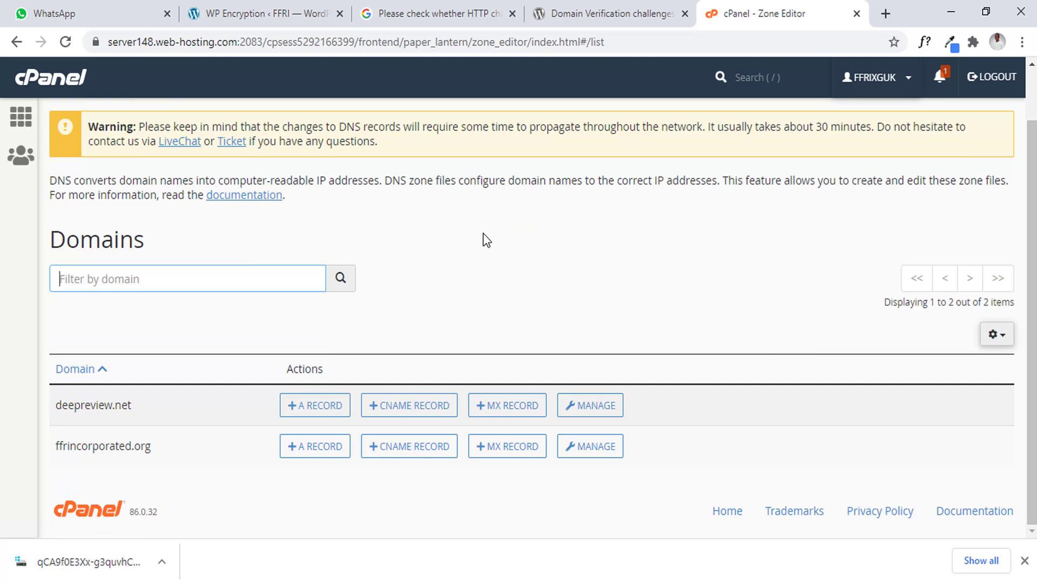
pyautogui.click(291, 4)
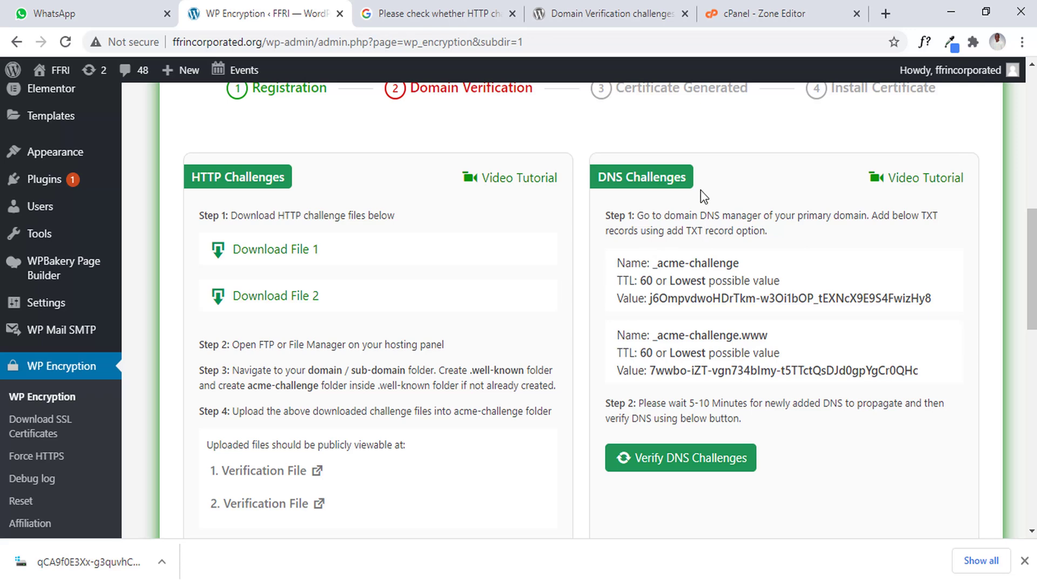
pyautogui.click(756, 14)
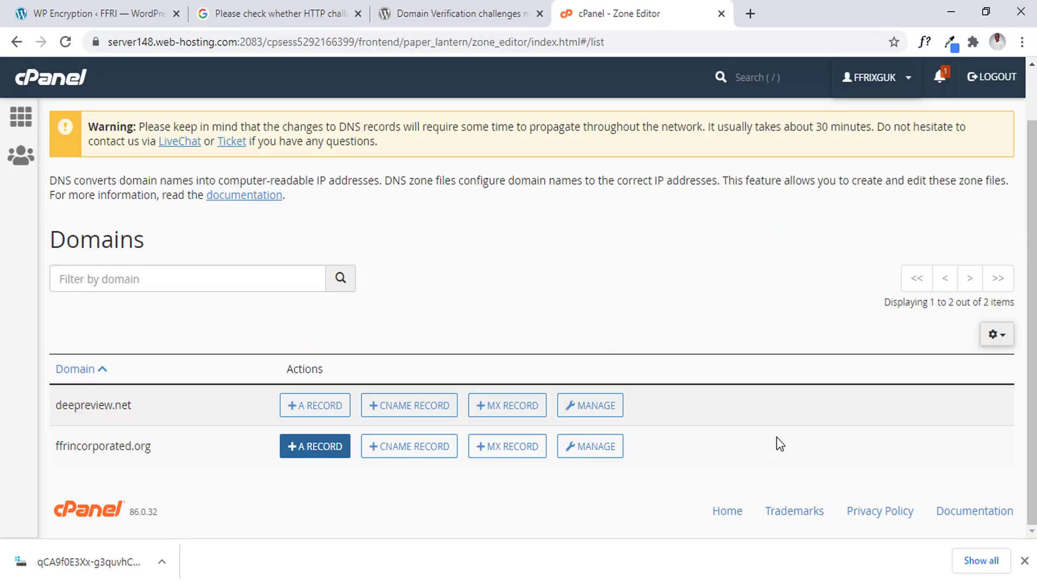
pyautogui.click(610, 449)
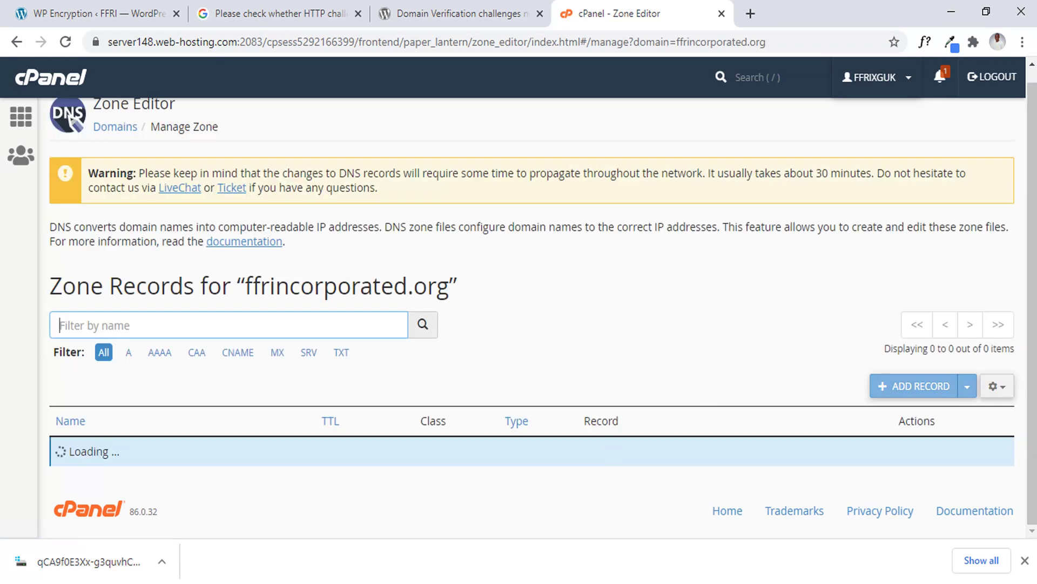
pyautogui.scroll(-3, 519, 324)
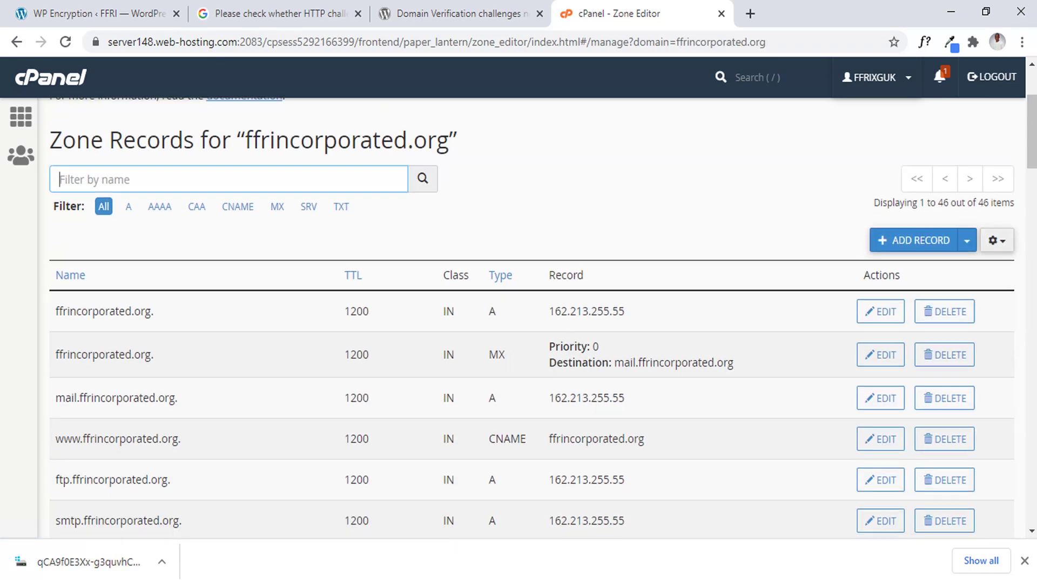
pyautogui.scroll(-4, 518, 324)
pyautogui.scroll(-2, 519, 324)
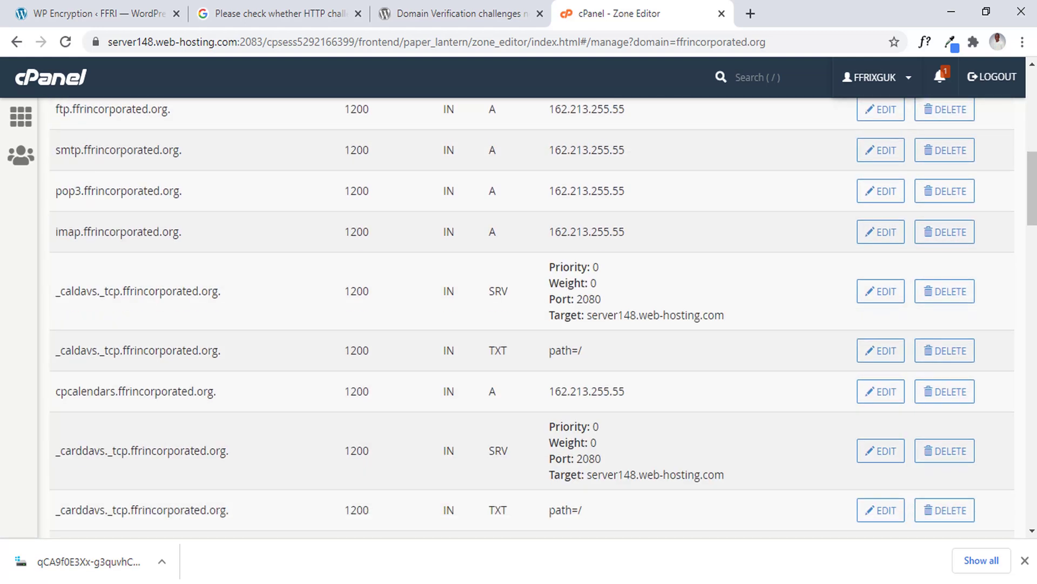
pyautogui.scroll(8, 518, 324)
pyautogui.scroll(-3, 518, 324)
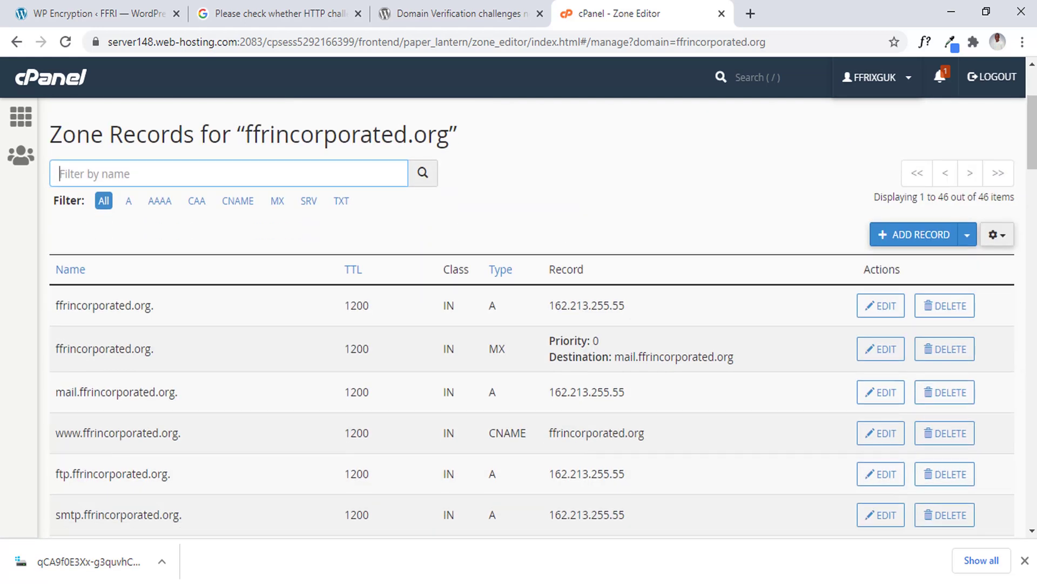
# Start a new TXT record for ffrincorporated.org and paste the first DNS challenge value from WP Encryption into its record text.
pyautogui.click(967, 235)
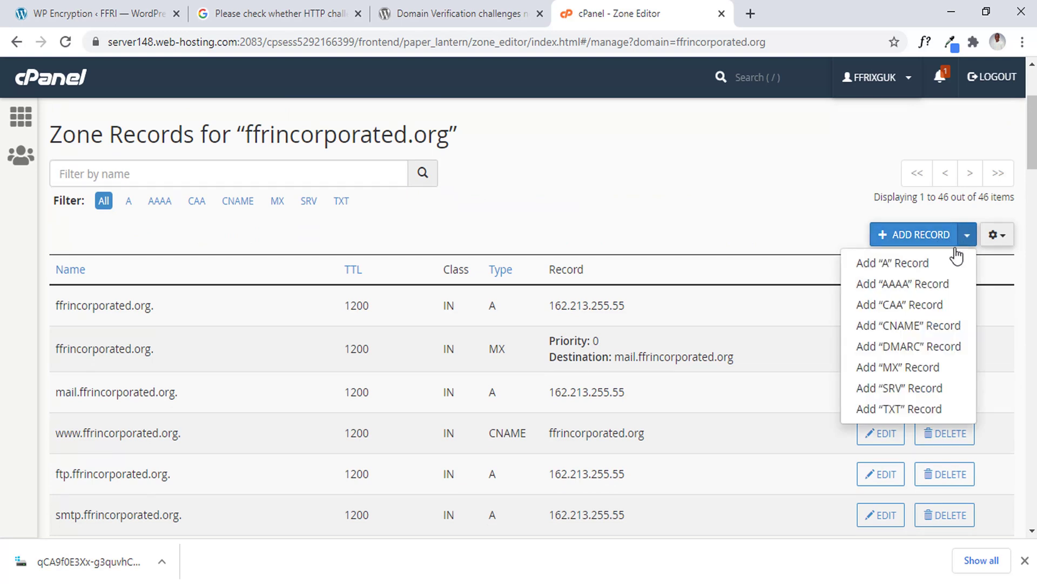
pyautogui.click(898, 409)
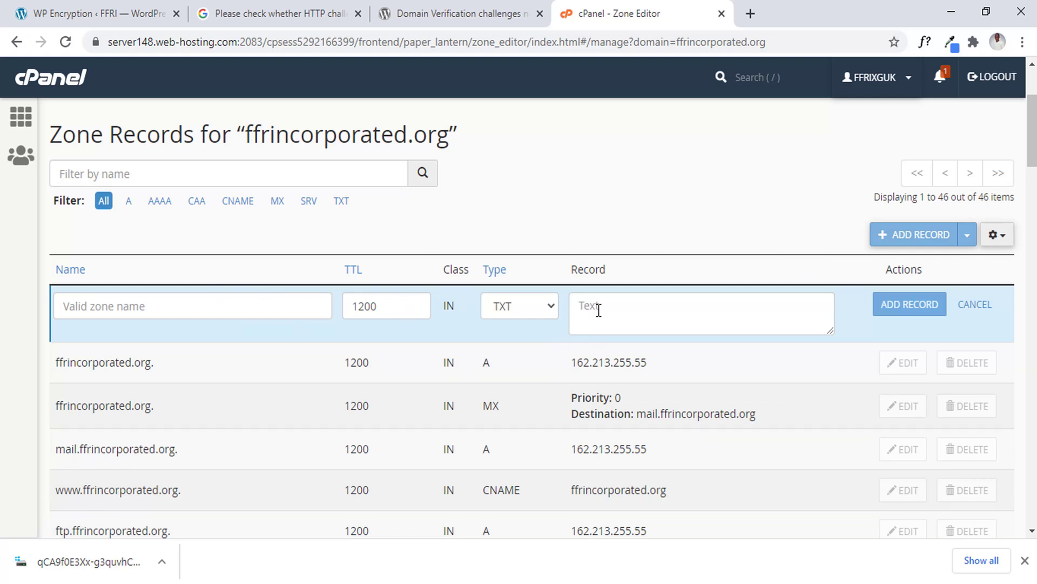
pyautogui.click(639, 306)
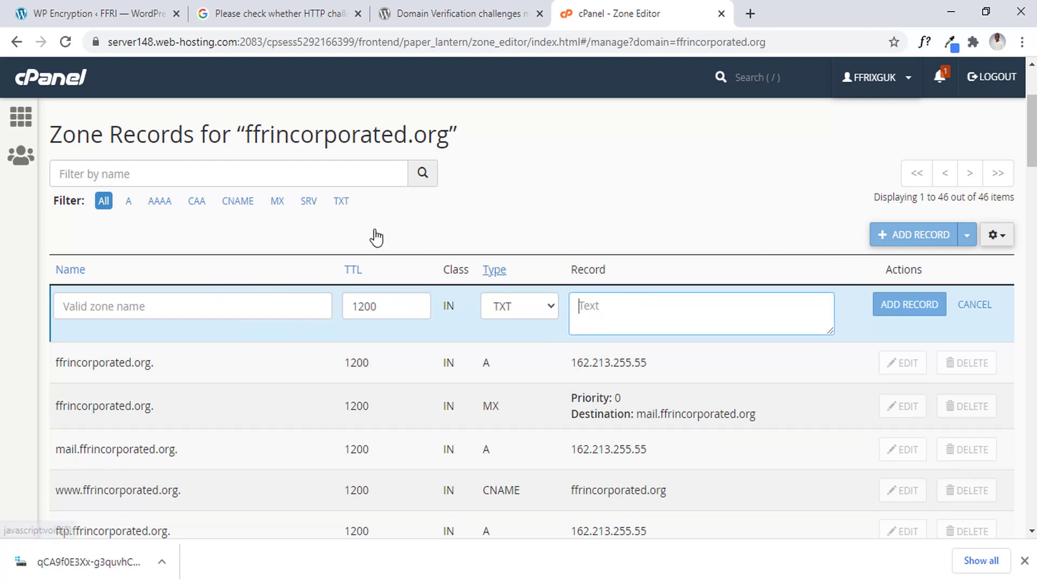
pyautogui.click(368, 302)
pyautogui.doubleClick(368, 302)
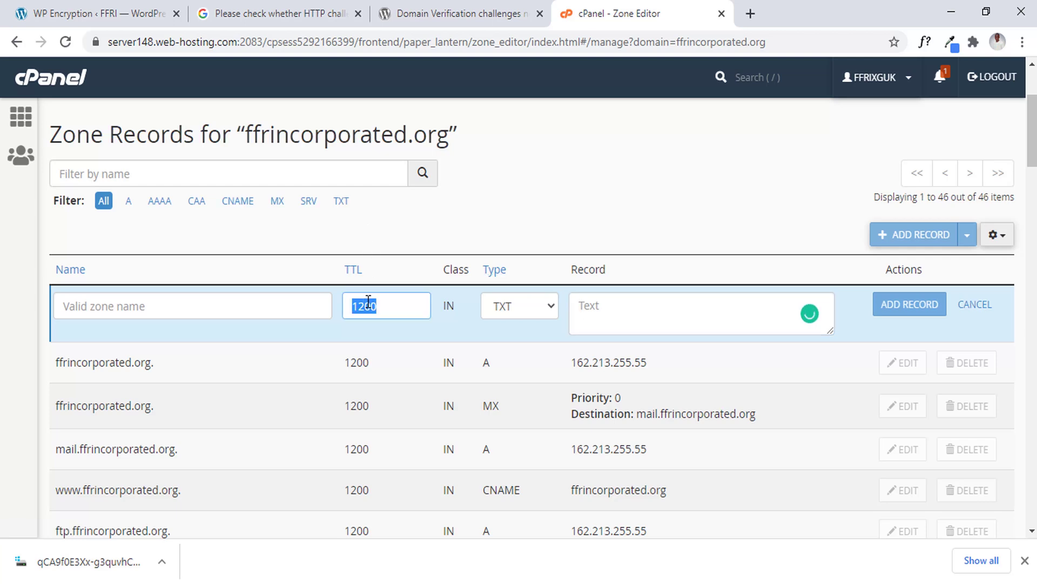
pyautogui.click(91, 6)
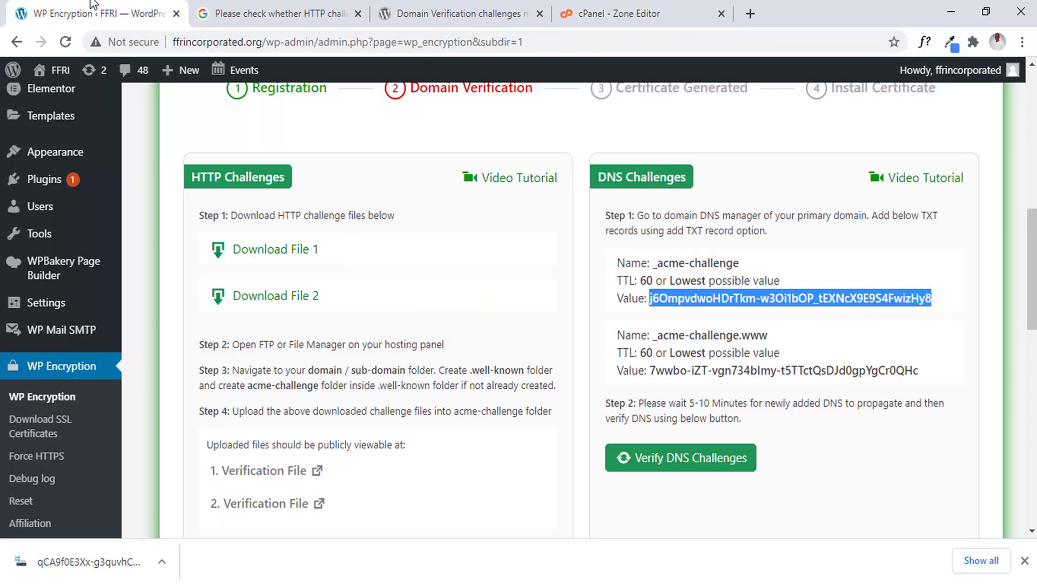
pyautogui.rightClick(728, 296)
pyautogui.click(733, 304)
pyautogui.click(643, 19)
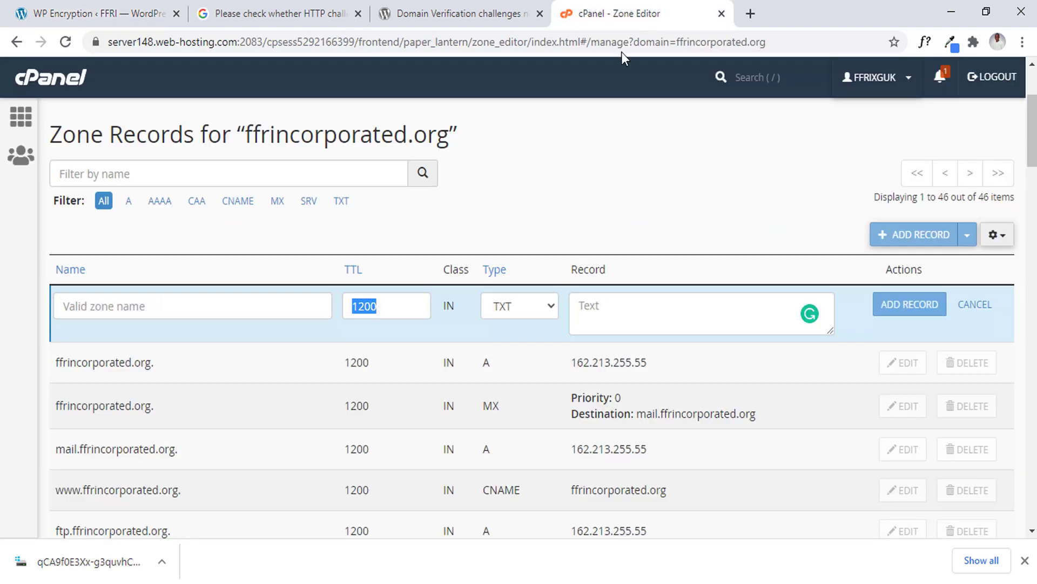
pyautogui.click(627, 313)
pyautogui.hotkey('ctrl', 'v')
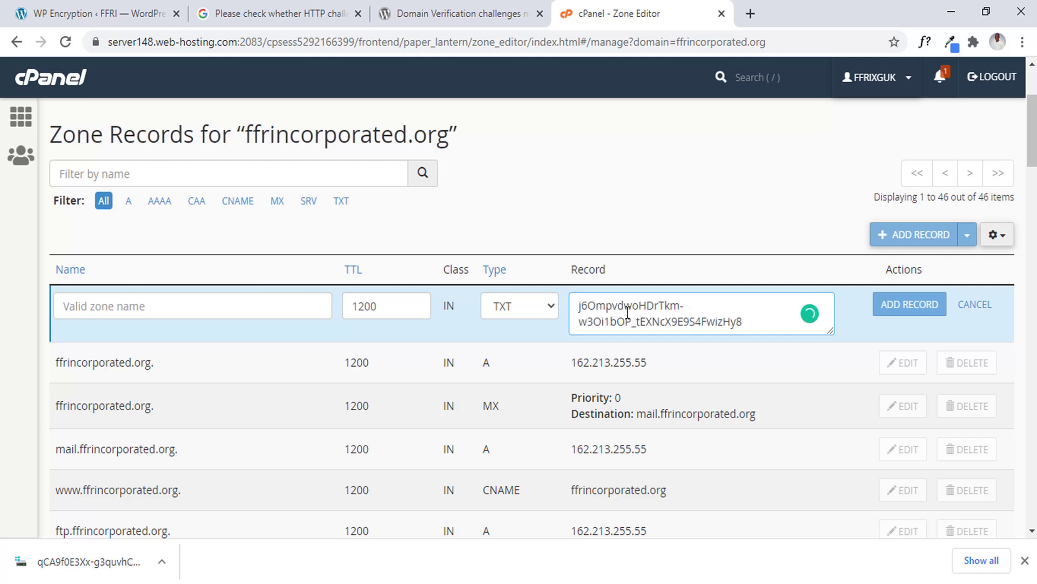
# Copy the name _acme-challenge from WP Encryption into the new TXT record's name, closing the unneeded browser tabs.
pyautogui.click(134, 12)
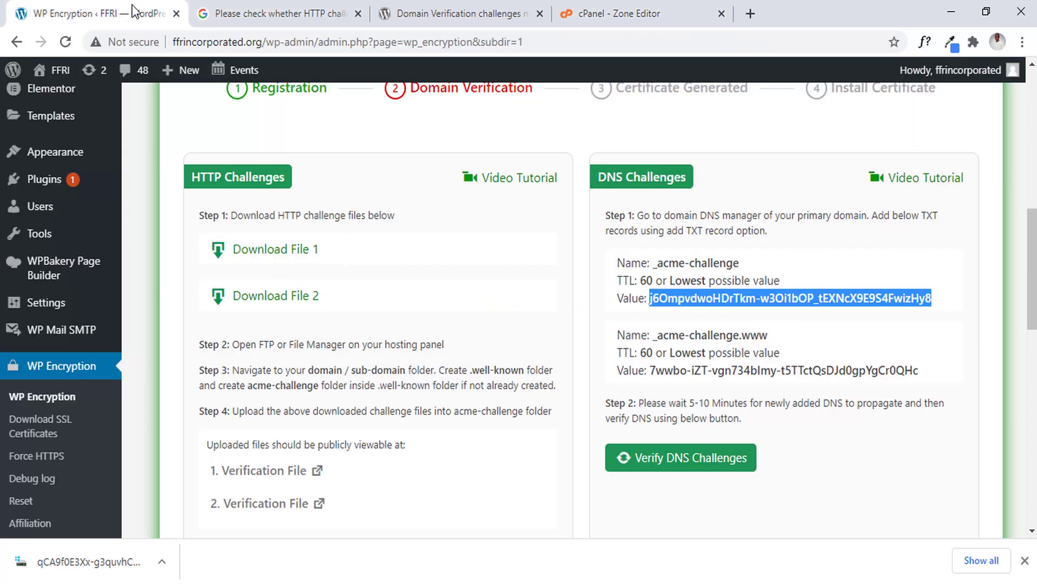
pyautogui.click(684, 261)
pyautogui.tripleClick(685, 262)
pyautogui.click(663, 264)
pyautogui.moveTo(653, 263); pyautogui.dragTo(740, 262)
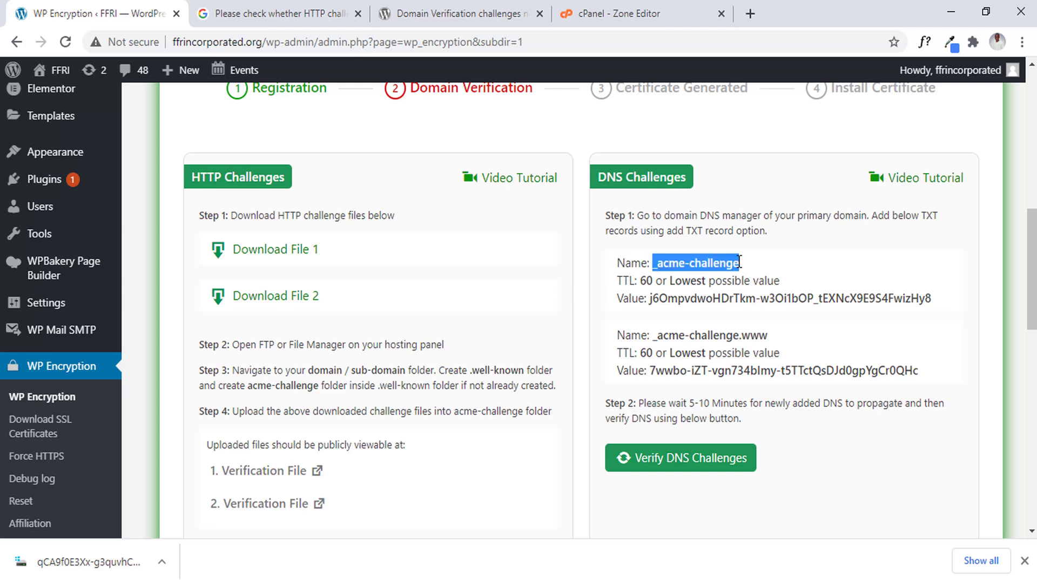
pyautogui.click(627, 12)
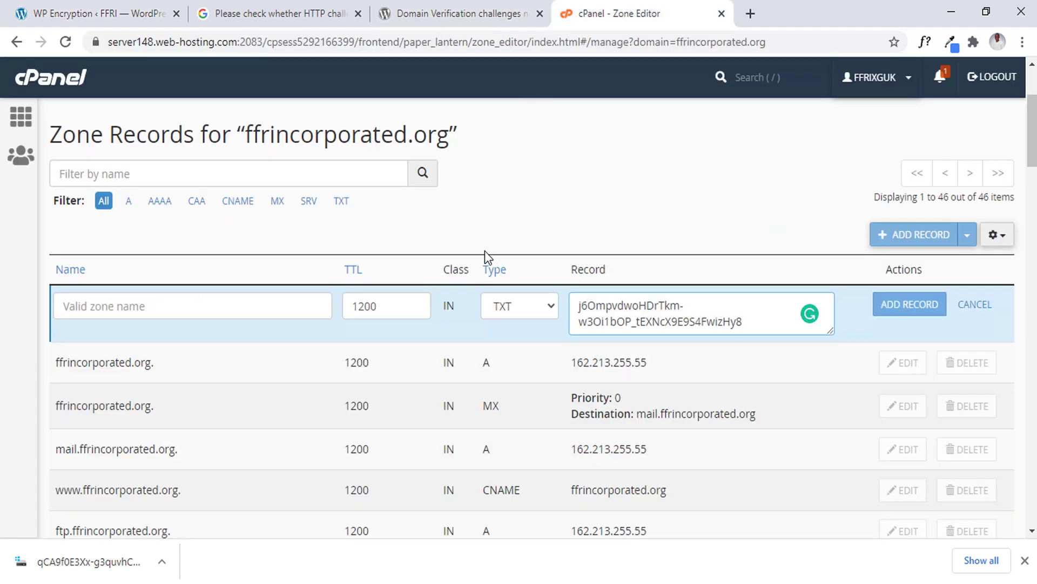
pyautogui.click(358, 13)
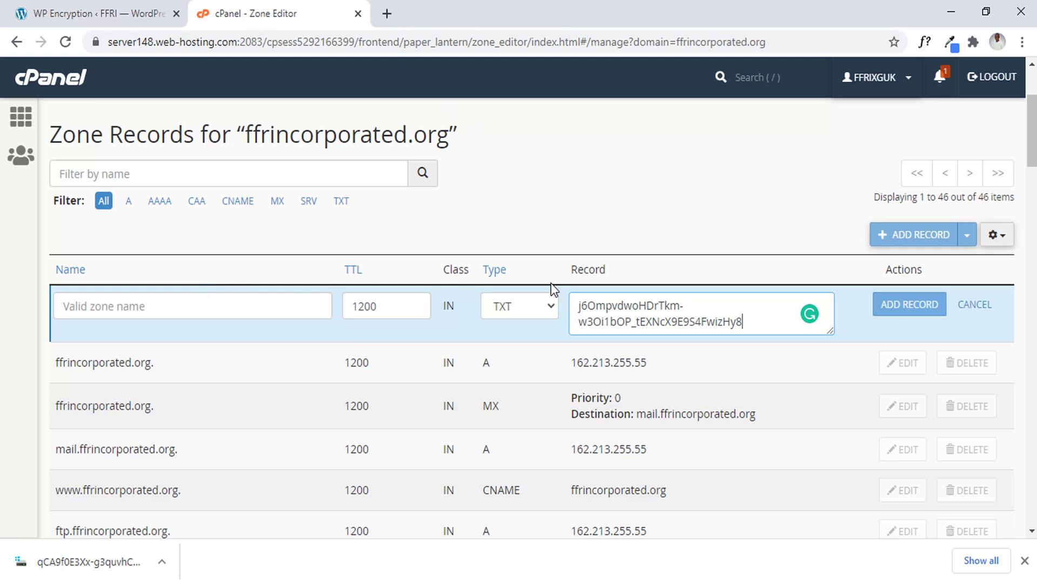
pyautogui.click(241, 303)
pyautogui.hotkey('ctrl', 'v')
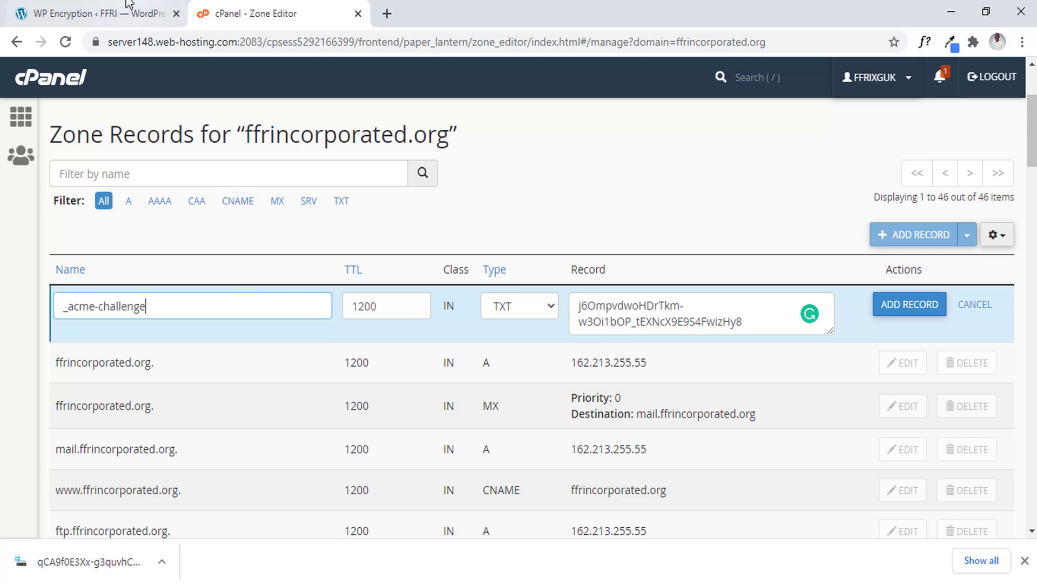
# Set the new TXT record's TTL to 60 and add the record to the zone.
pyautogui.click(139, 18)
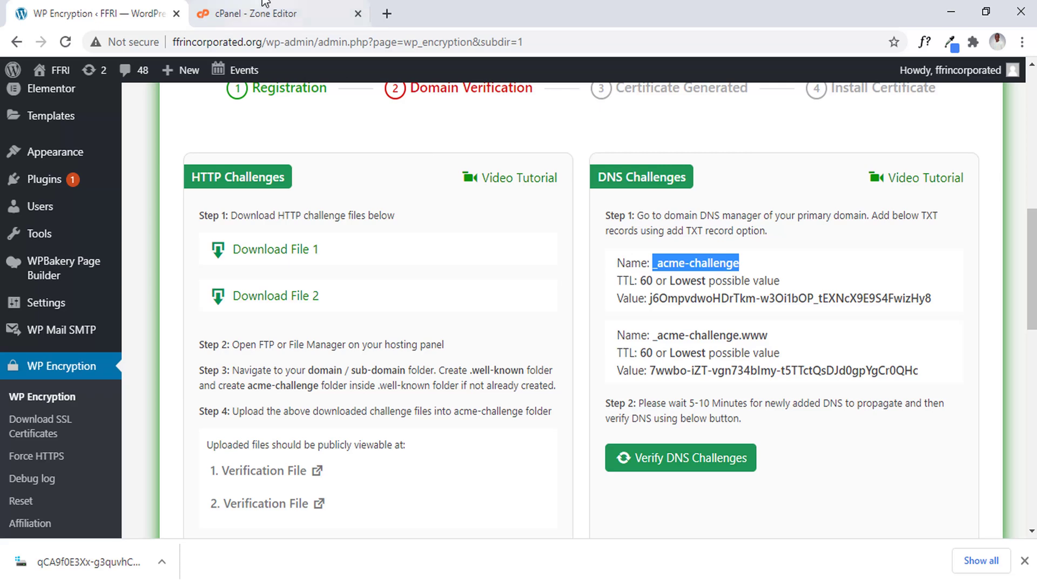
pyautogui.click(274, 21)
pyautogui.doubleClick(373, 299)
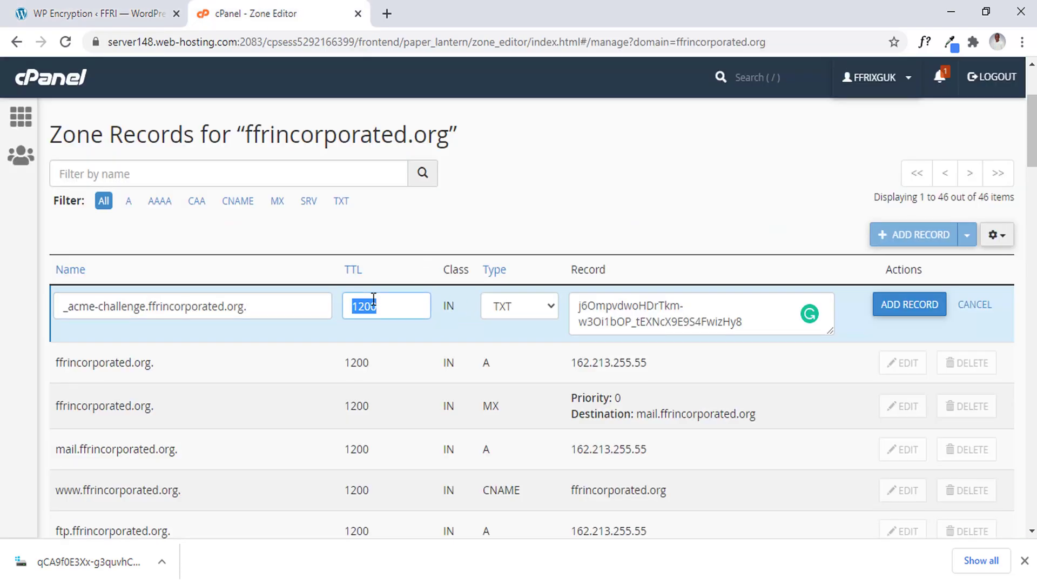
pyautogui.write('60')
pyautogui.click(902, 315)
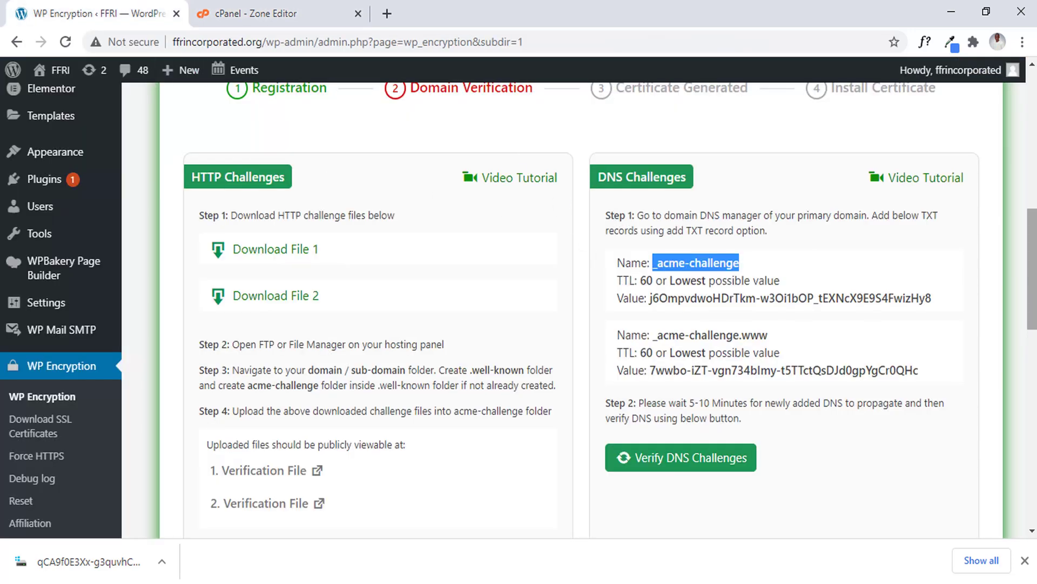
# Return to the WP Encryption page and verify the DNS challenges.
pyautogui.scroll(-2, 656, 264)
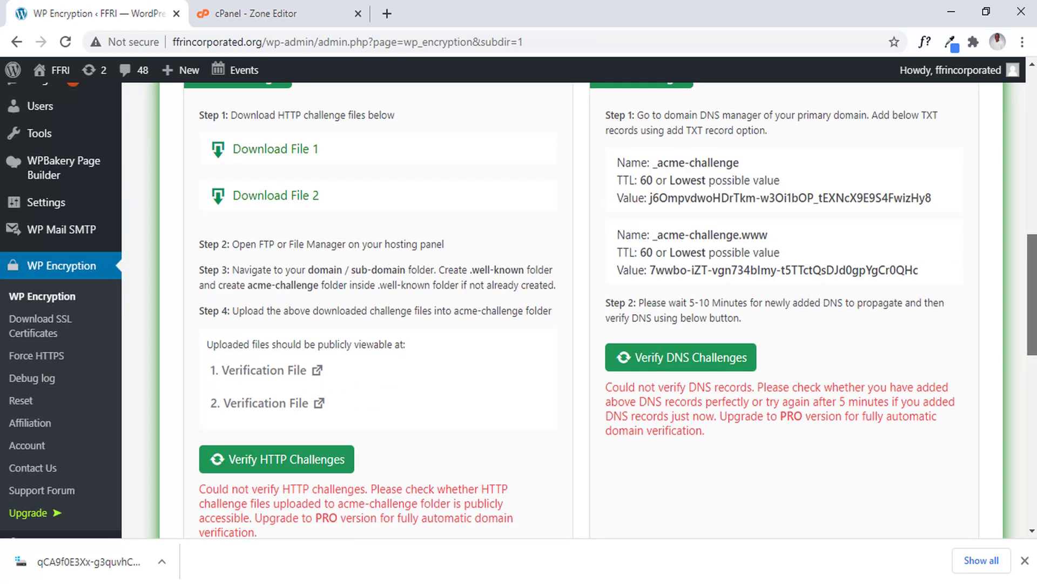
pyautogui.click(722, 358)
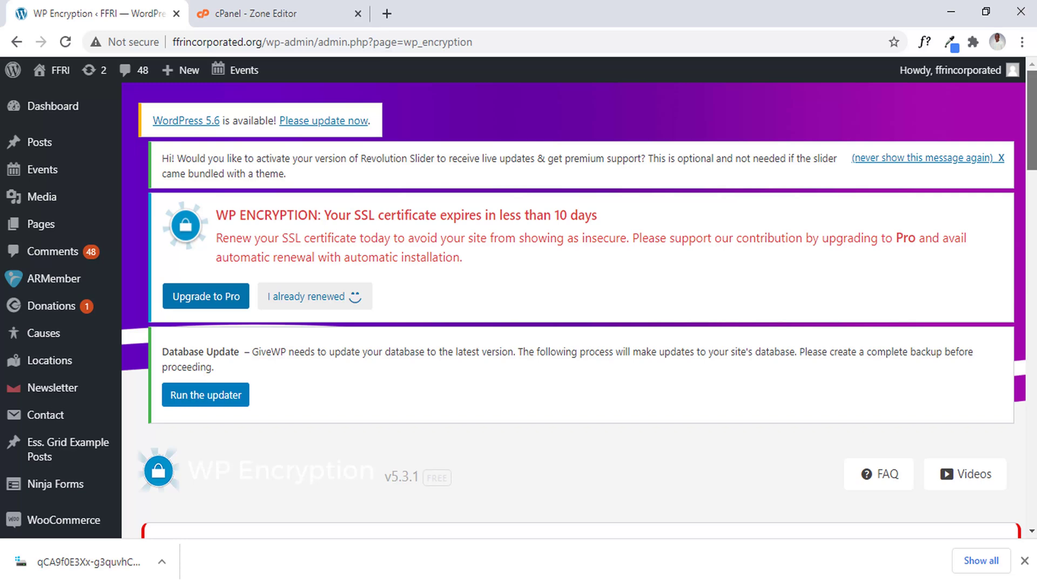
# Generate a new SSL certificate covering both the www and non-www versions of the domain, agreeing to the terms of service.
pyautogui.scroll(-6, 572, 310)
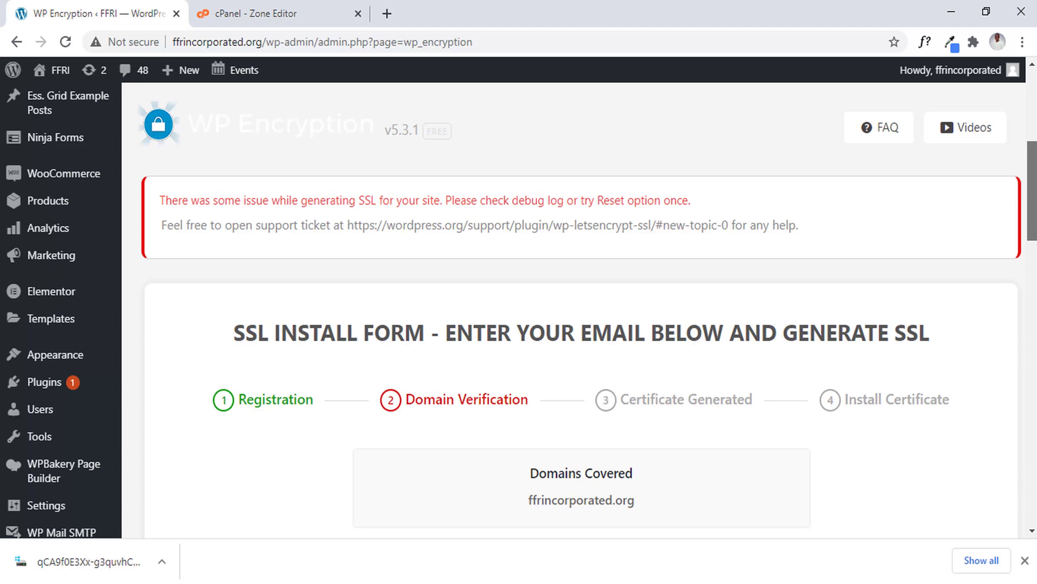
pyautogui.scroll(-6, 573, 309)
pyautogui.scroll(-8, 572, 310)
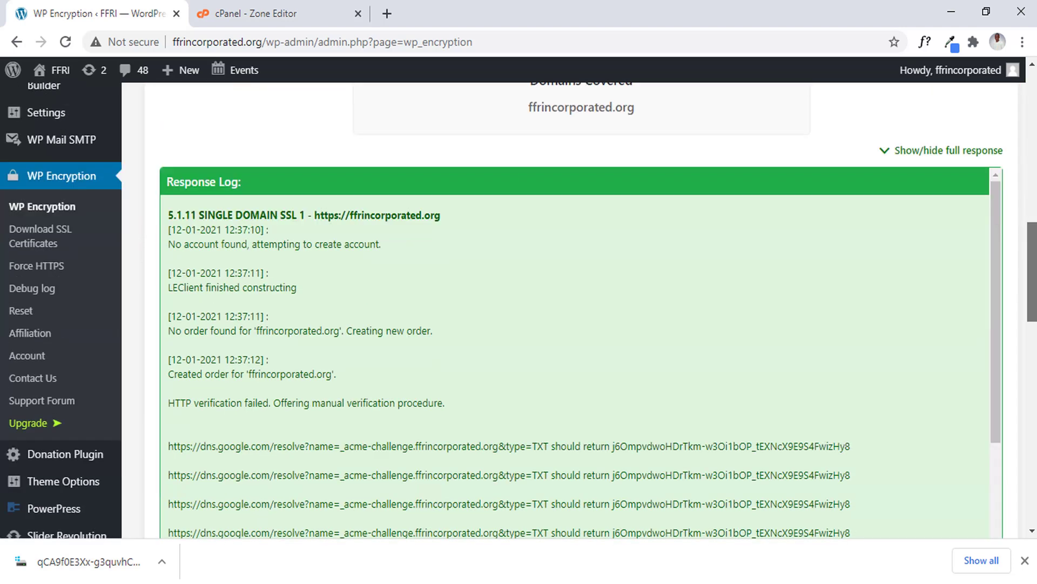
pyautogui.scroll(-2, 599, 284)
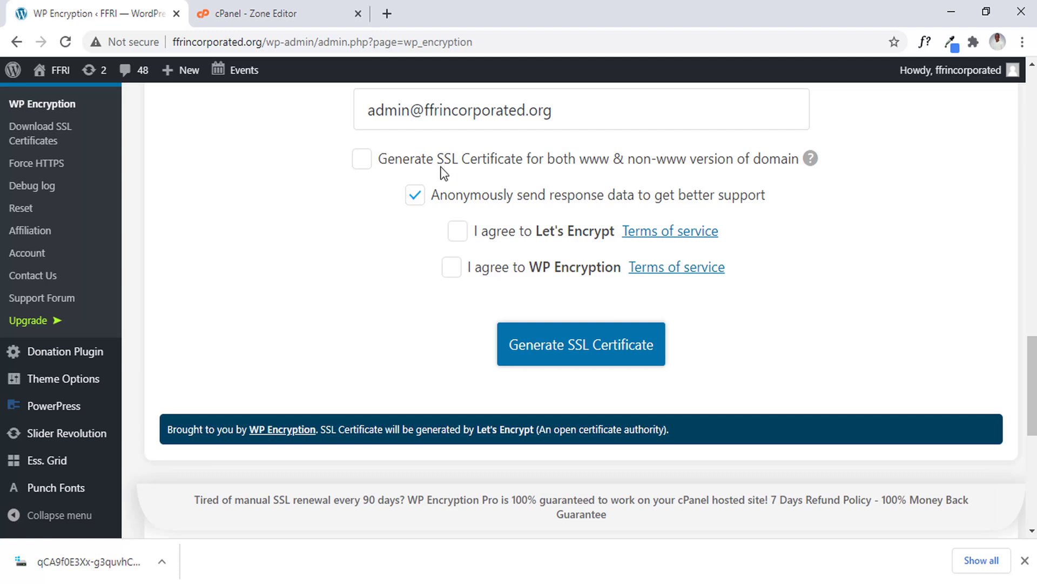
pyautogui.click(362, 159)
pyautogui.click(423, 198)
pyautogui.click(452, 269)
pyautogui.click(597, 345)
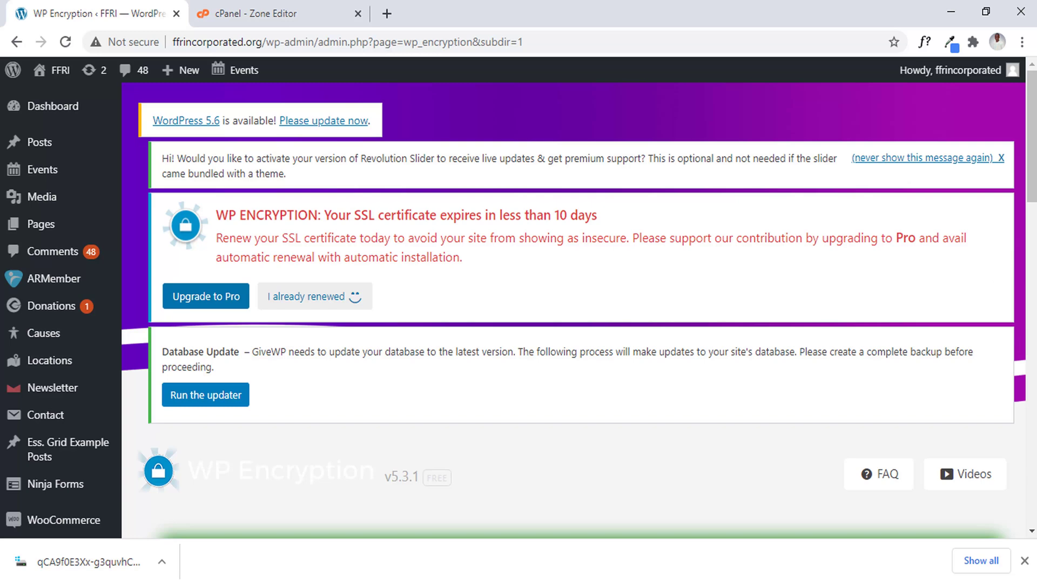
# Try to verify the DNS challenges for the www domain, and recheck the required TXT record's name and value.
pyautogui.scroll(-8, 573, 308)
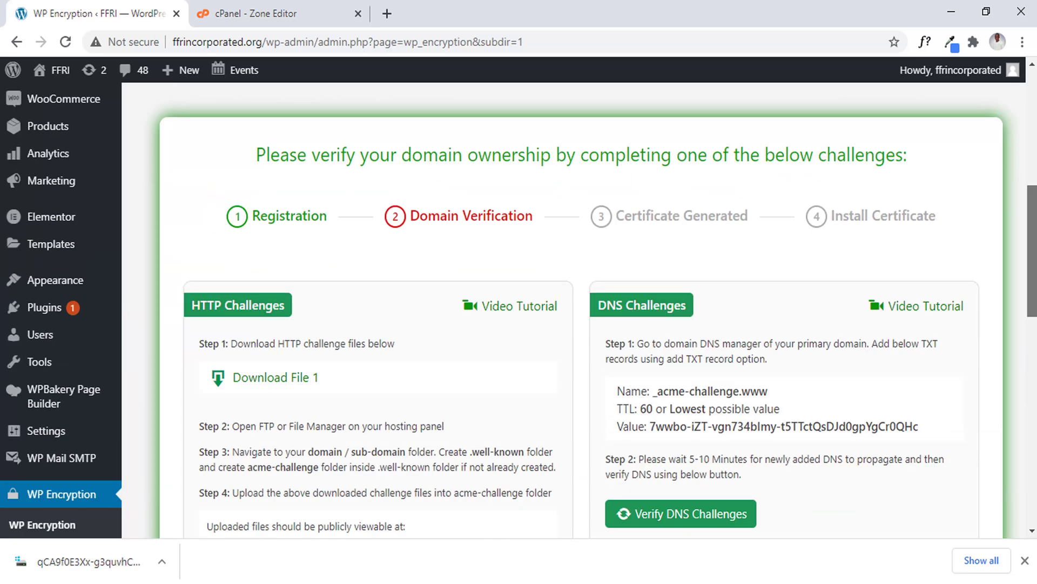
pyautogui.moveTo(1032, 251); pyautogui.dragTo(1032, 386)
pyautogui.scroll(3, 572, 308)
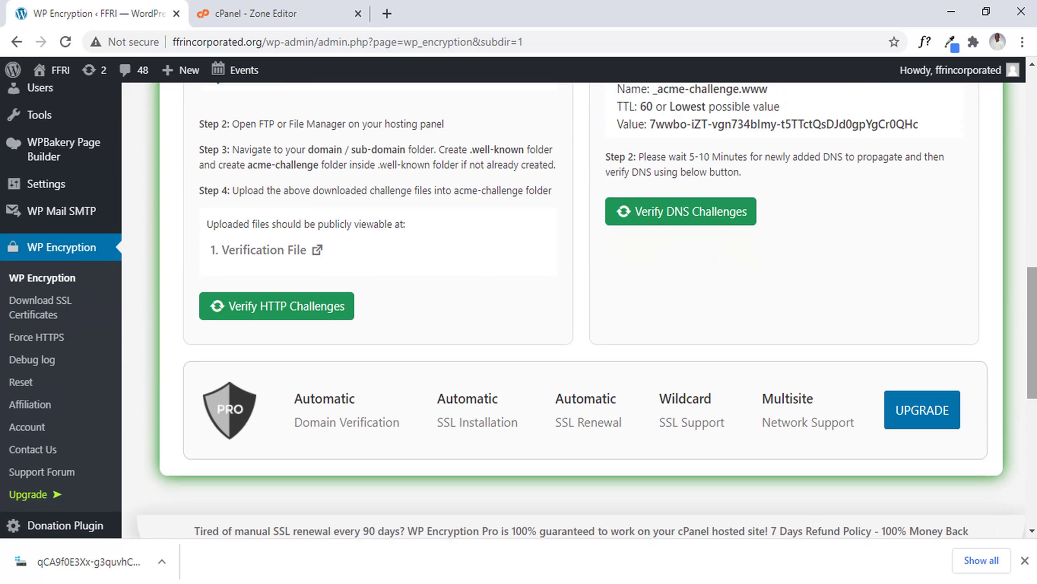
pyautogui.scroll(3, 518, 310)
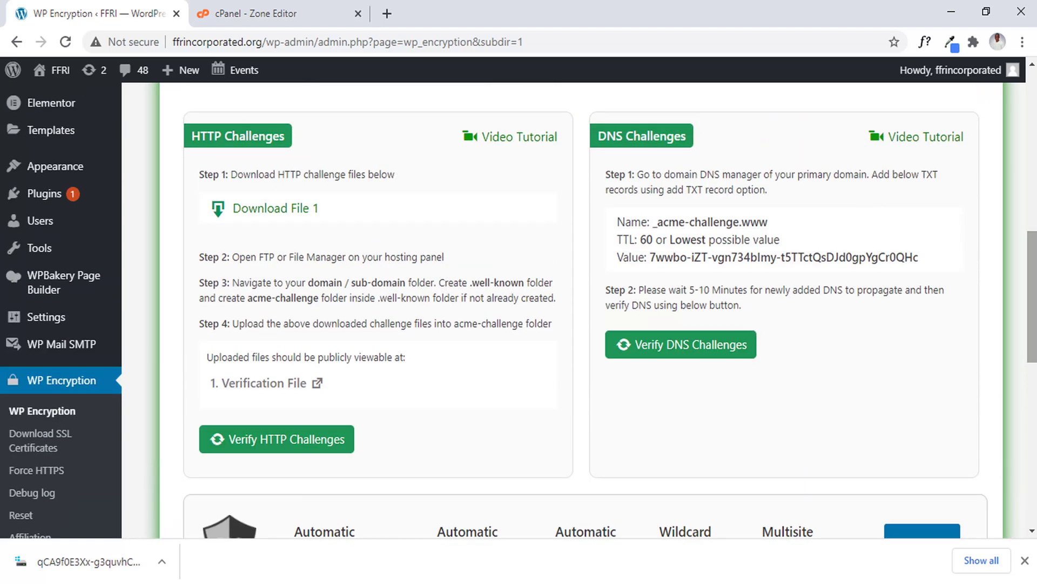
pyautogui.click(715, 343)
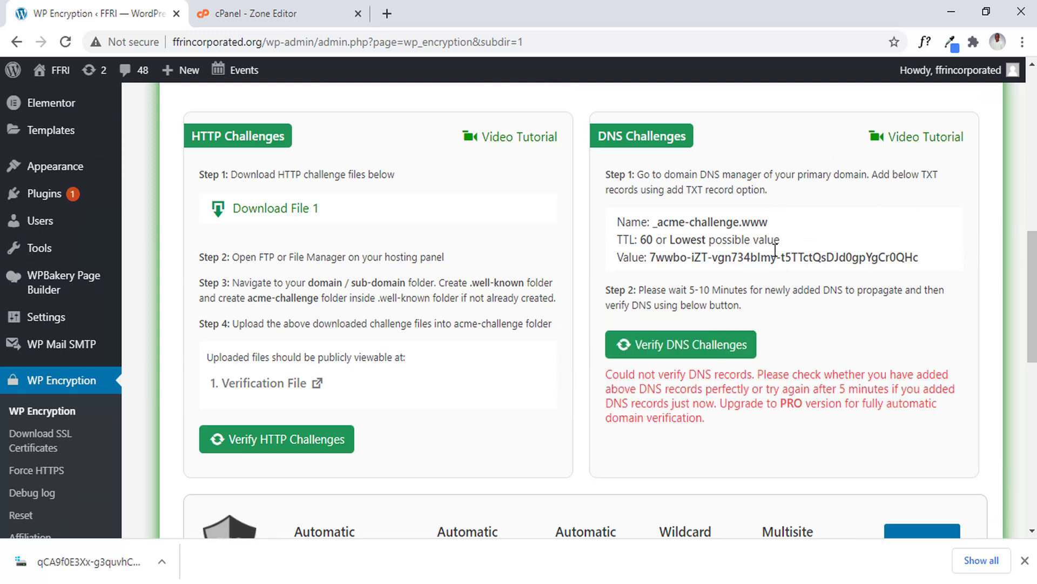
pyautogui.tripleClick(749, 222)
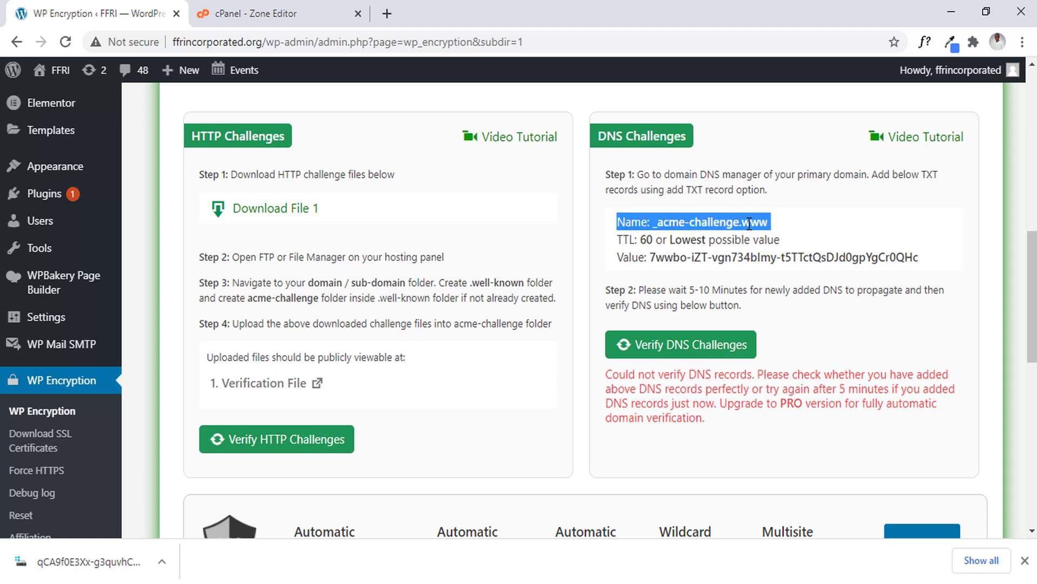
pyautogui.doubleClick(784, 257)
# Download the HTTP challenge file, test its public verification link, and close the page it opens.
pyautogui.click(307, 216)
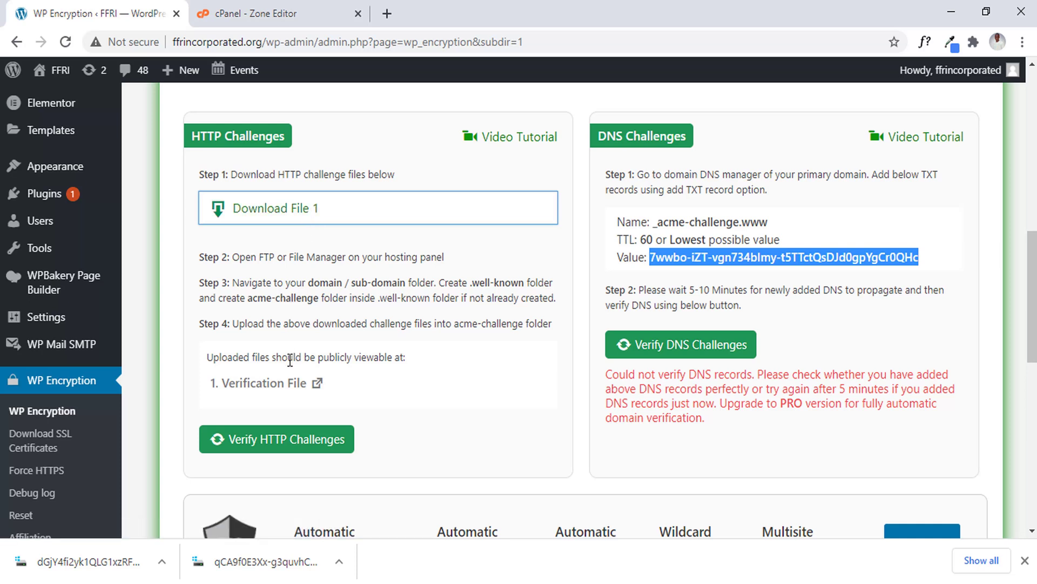
pyautogui.click(290, 394)
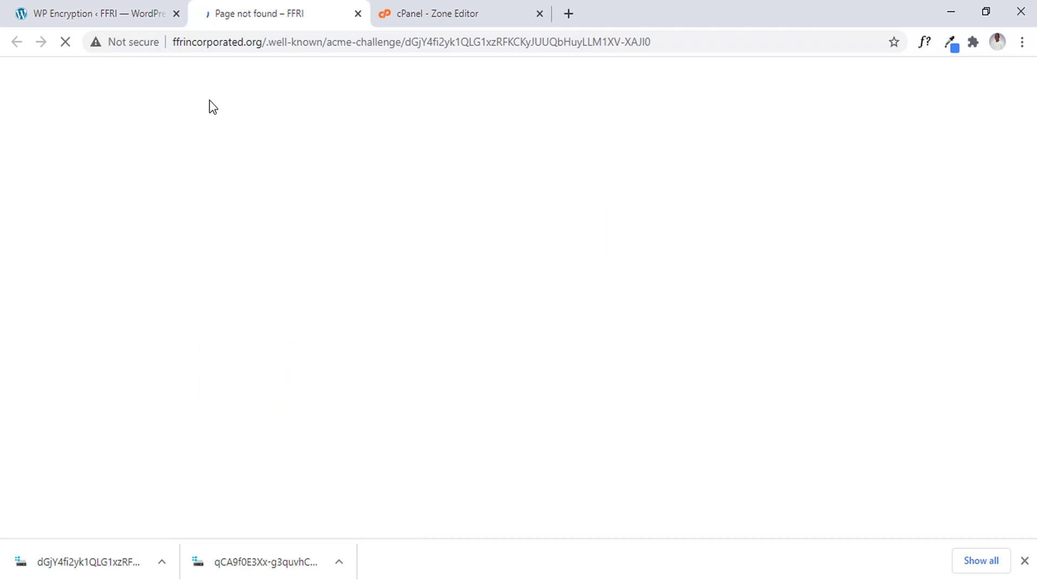
pyautogui.click(358, 13)
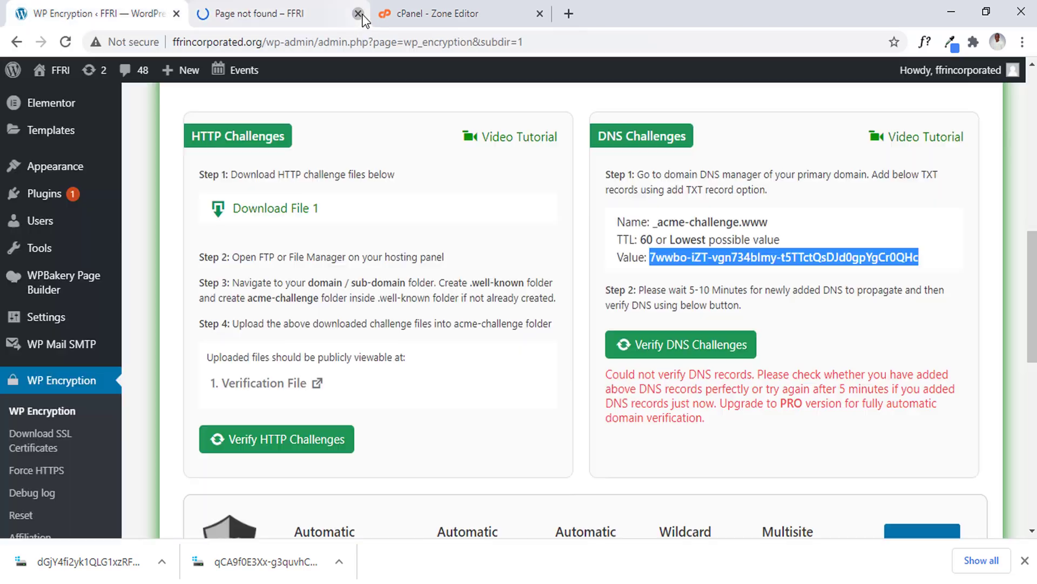
# Open cPanel's main page separately and browse in File Manager to public_html/.well-known/acme-challenge.
pyautogui.click(285, 7)
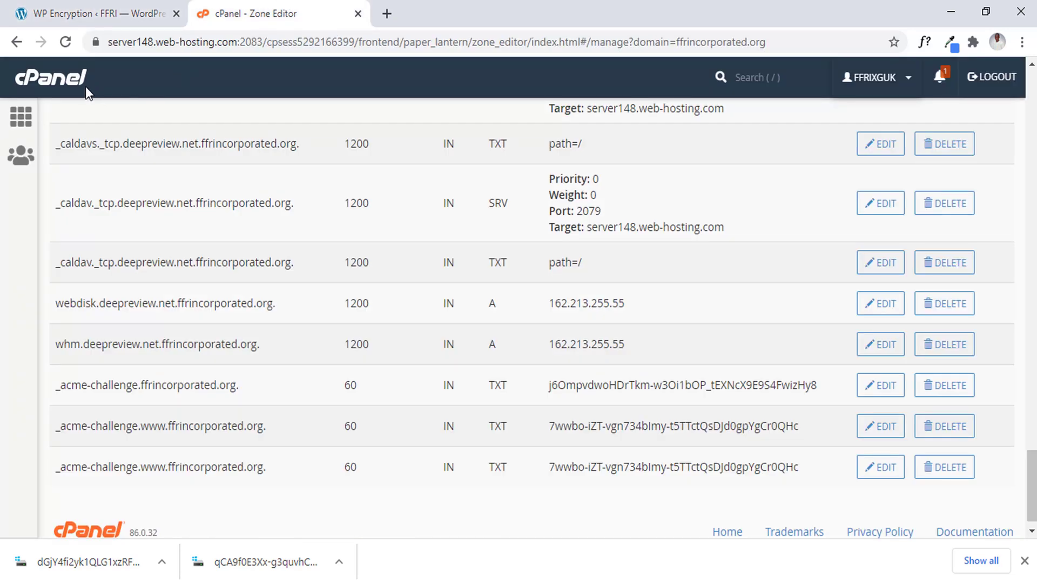
pyautogui.rightClick(20, 120)
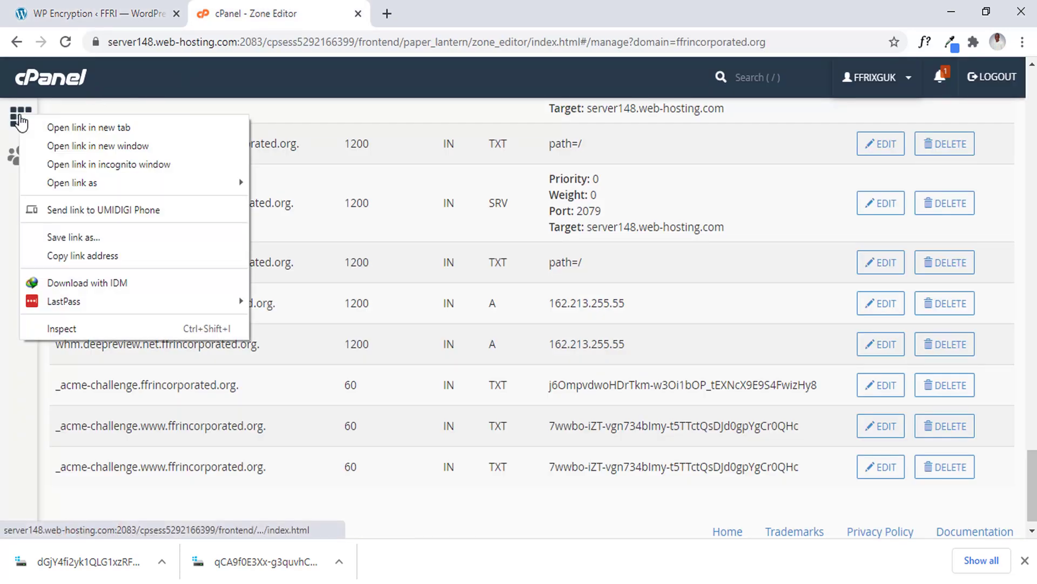
pyautogui.click(69, 129)
pyautogui.click(458, 6)
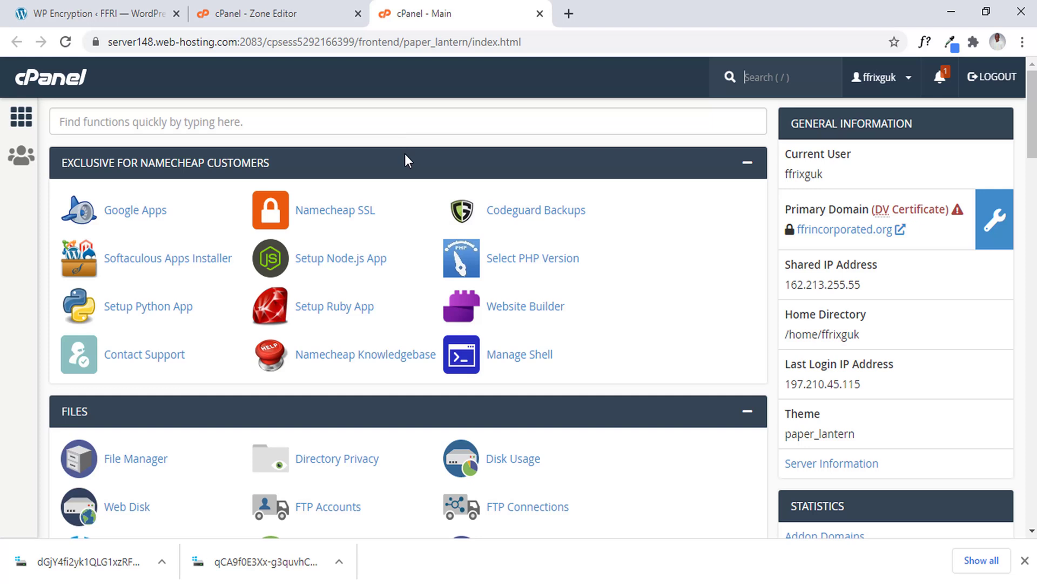
pyautogui.click(132, 460)
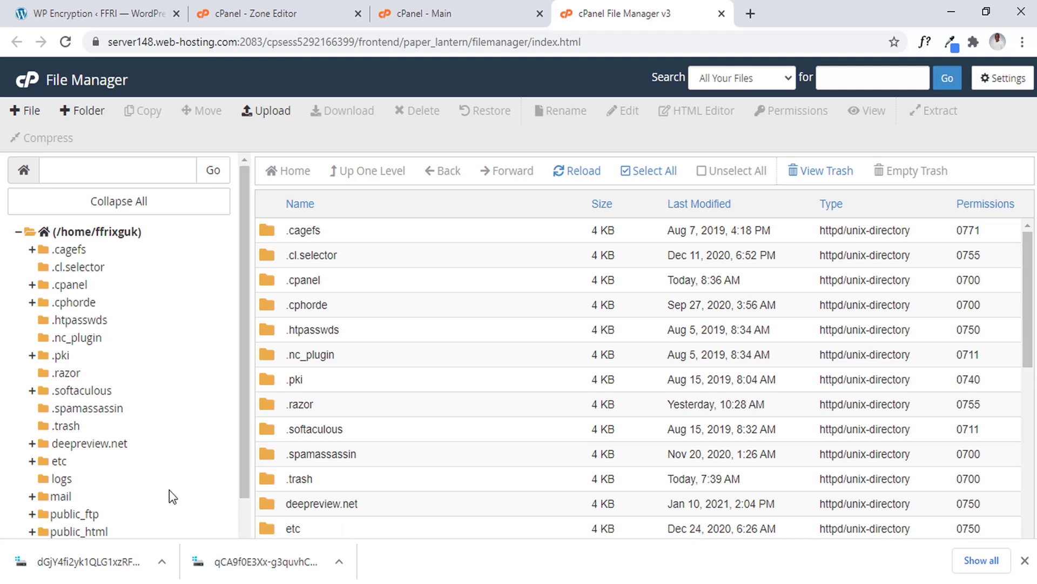
pyautogui.click(84, 532)
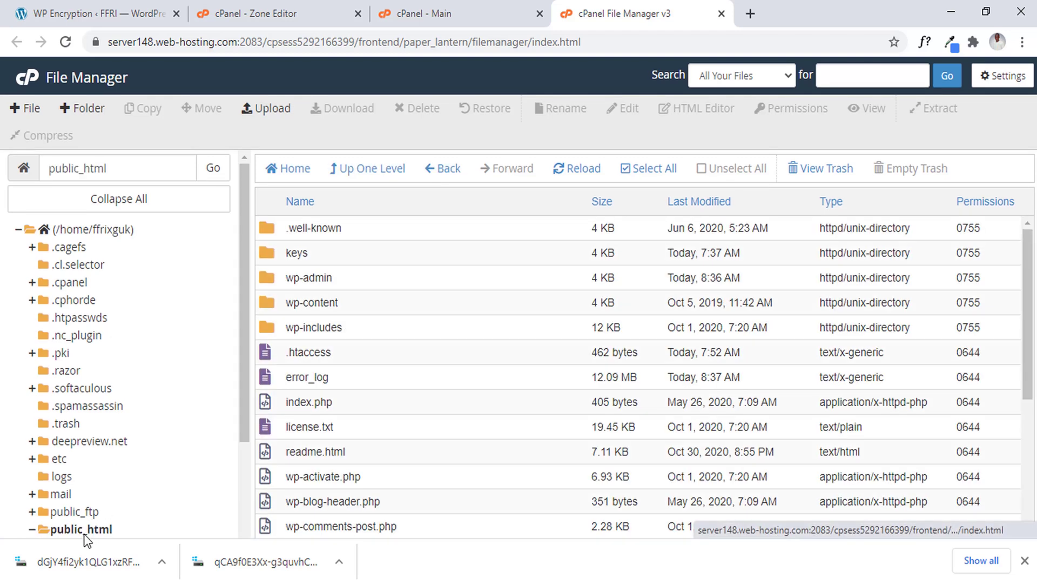
pyautogui.doubleClick(273, 227)
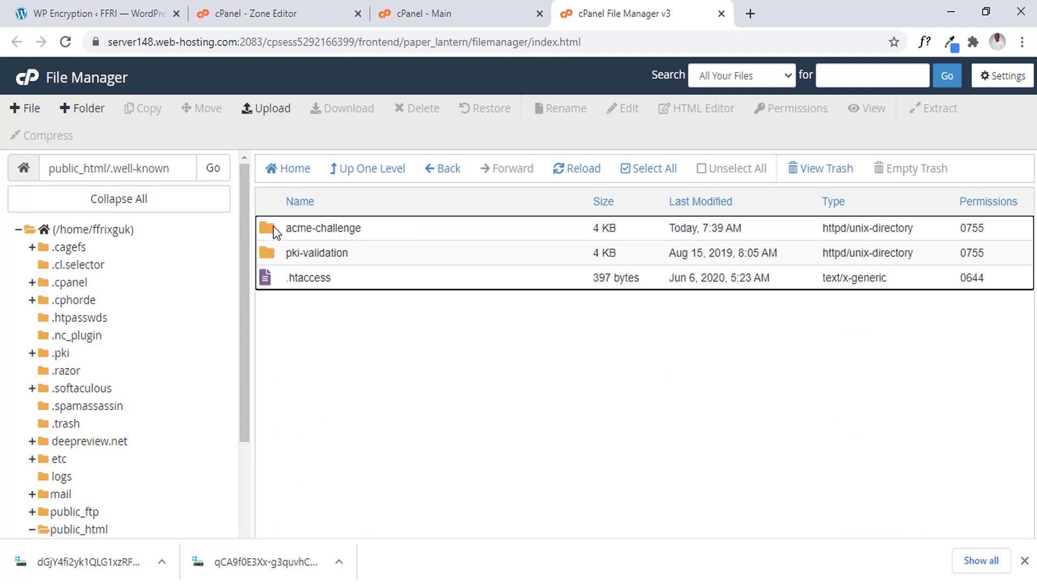
pyautogui.doubleClick(276, 229)
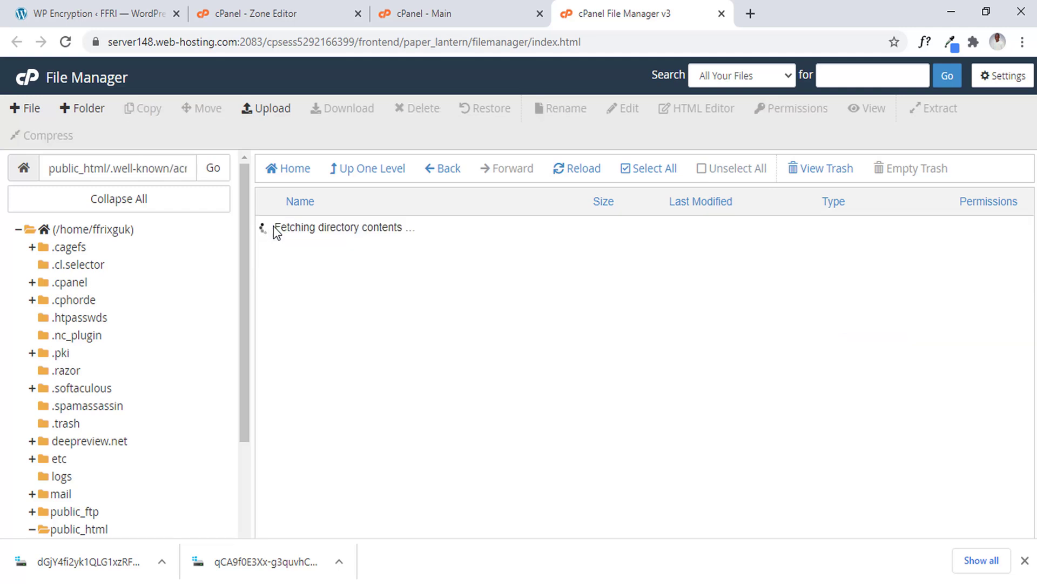
# Upload the newly downloaded challenge file to the acme-challenge folder and open its public link from WP Encryption.
pyautogui.click(275, 108)
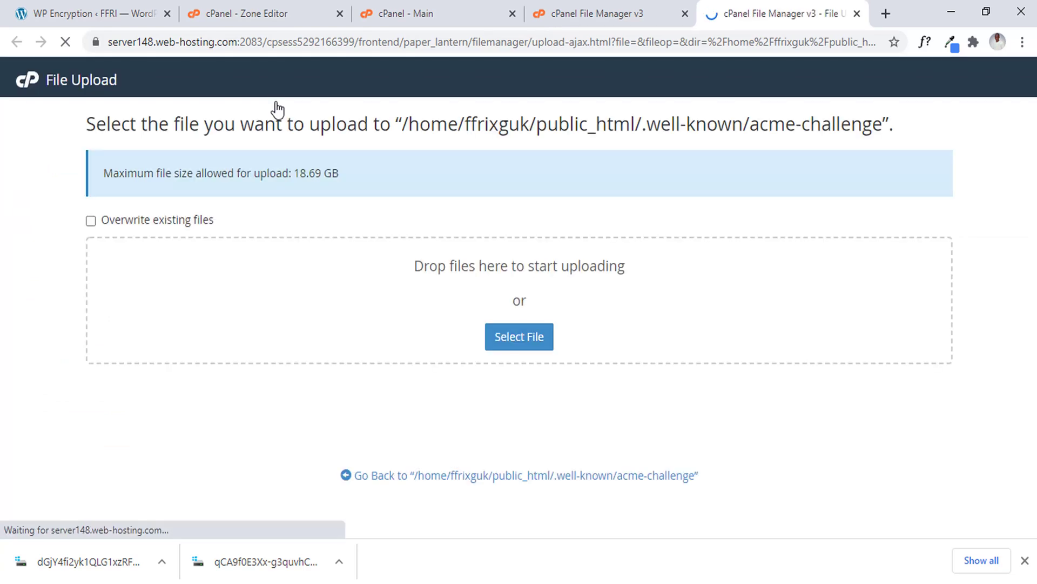
pyautogui.moveTo(84, 563); pyautogui.dragTo(452, 265)
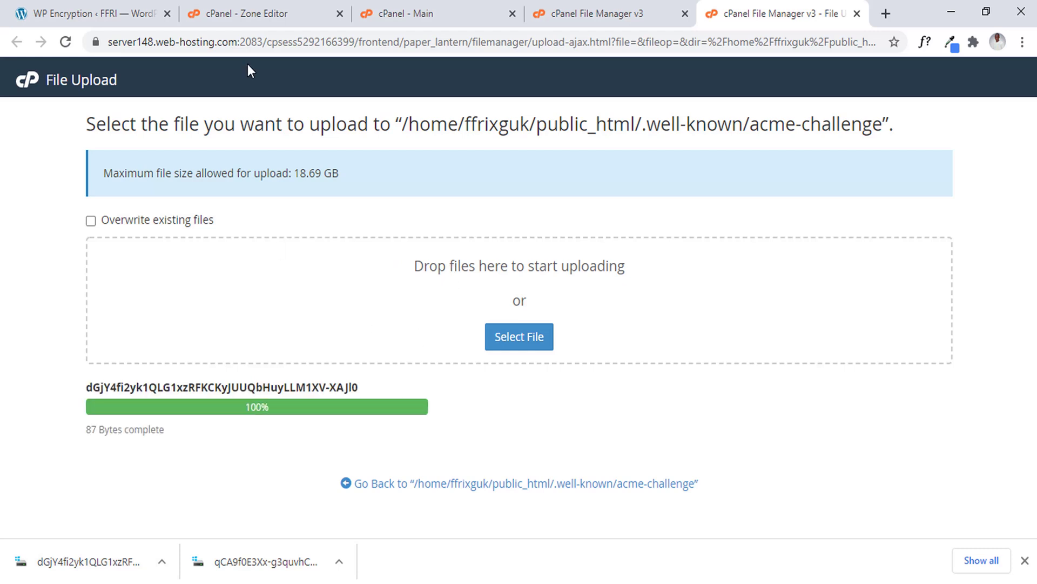
pyautogui.click(132, 11)
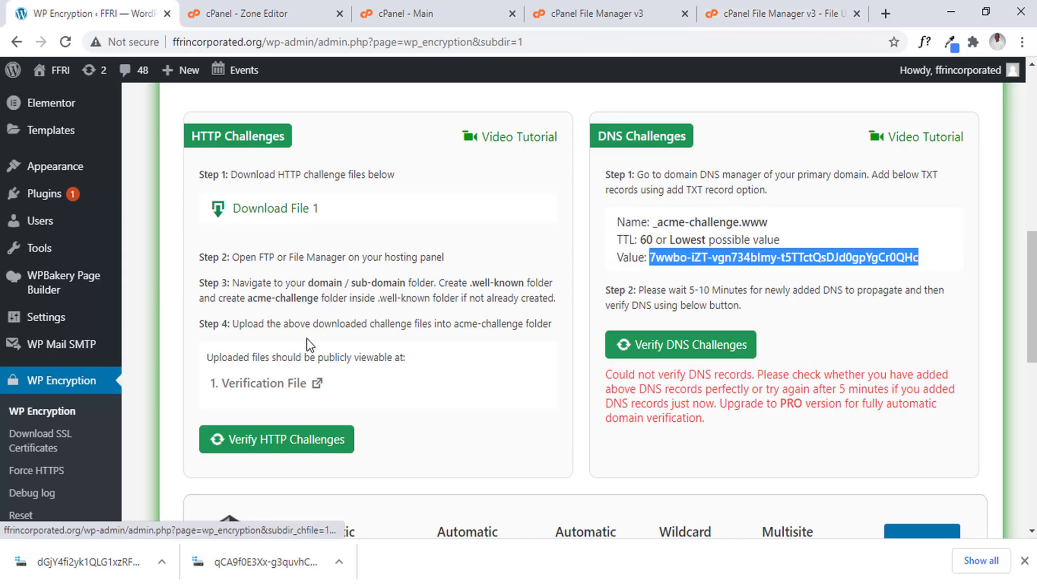
pyautogui.click(309, 381)
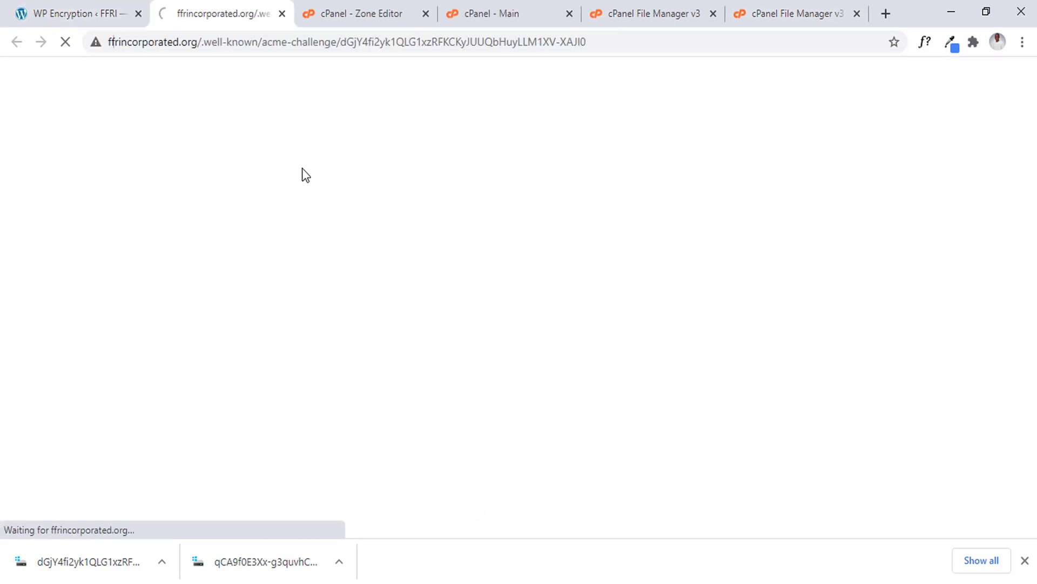
# Return to the WP Encryption page and verify the HTTP challenges.
pyautogui.click(98, 9)
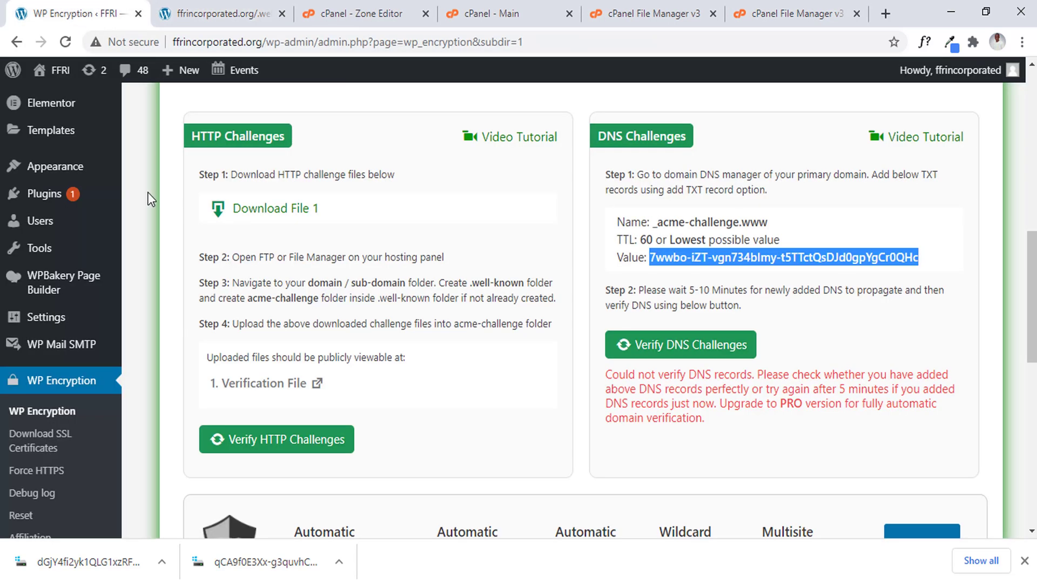
pyautogui.click(297, 438)
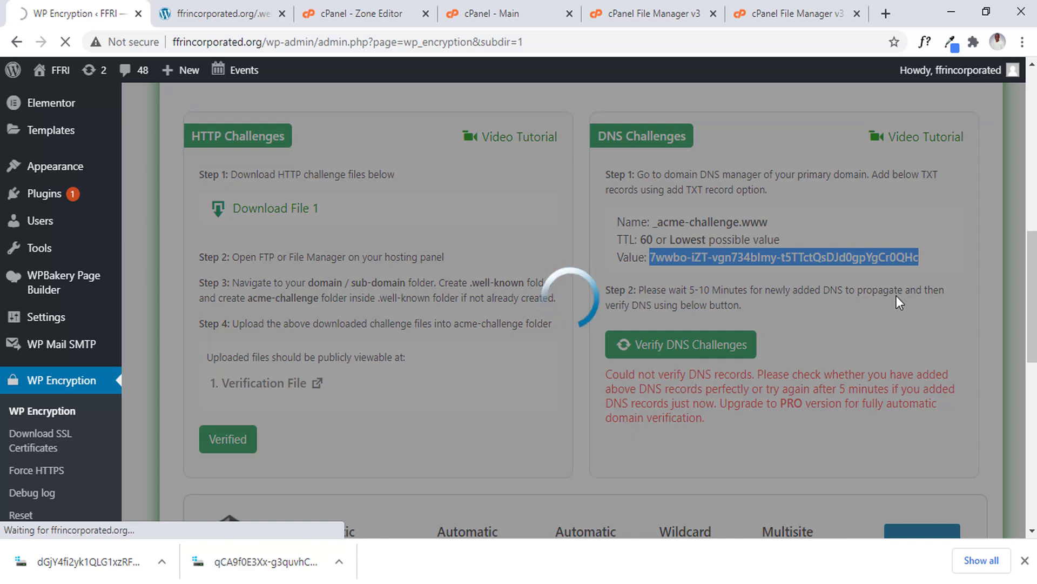
pyautogui.click(883, 253)
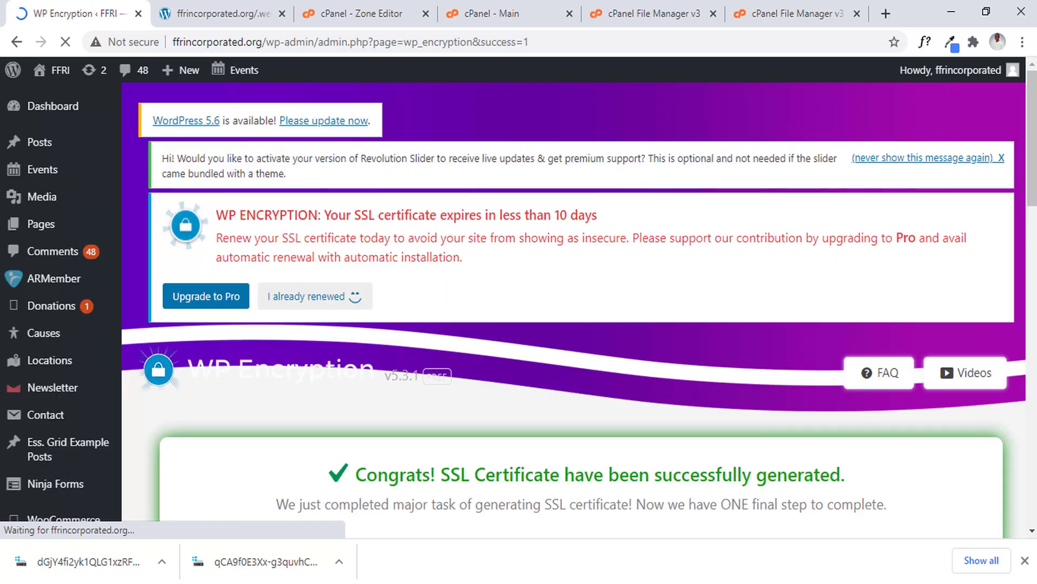
# Download the CA bundle, key file and cert file of the generated SSL certificate.
pyautogui.scroll(-4, 573, 311)
pyautogui.scroll(-7, 422, 309)
pyautogui.scroll(2, 422, 309)
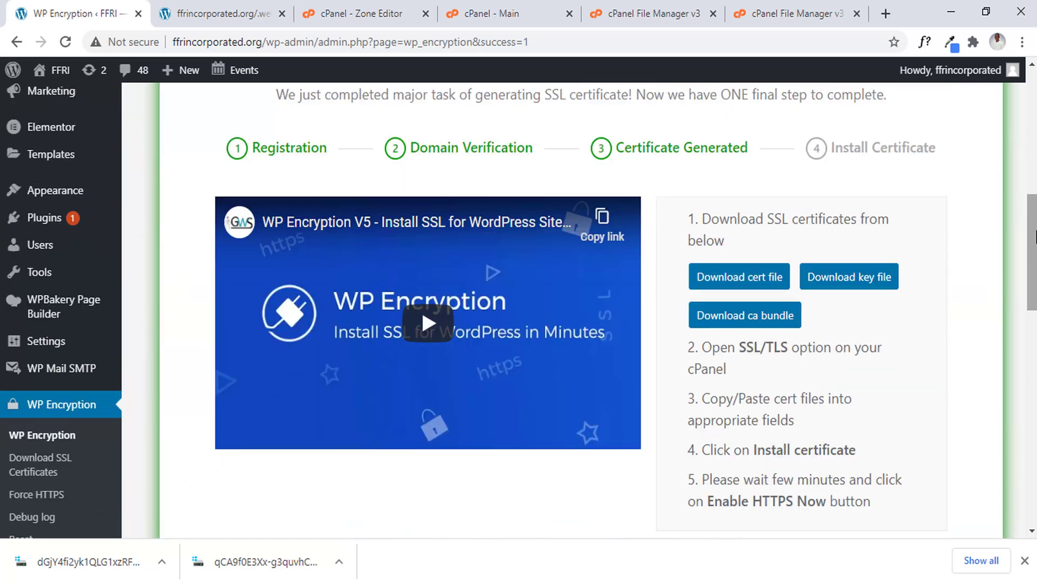
pyautogui.click(745, 315)
pyautogui.click(840, 275)
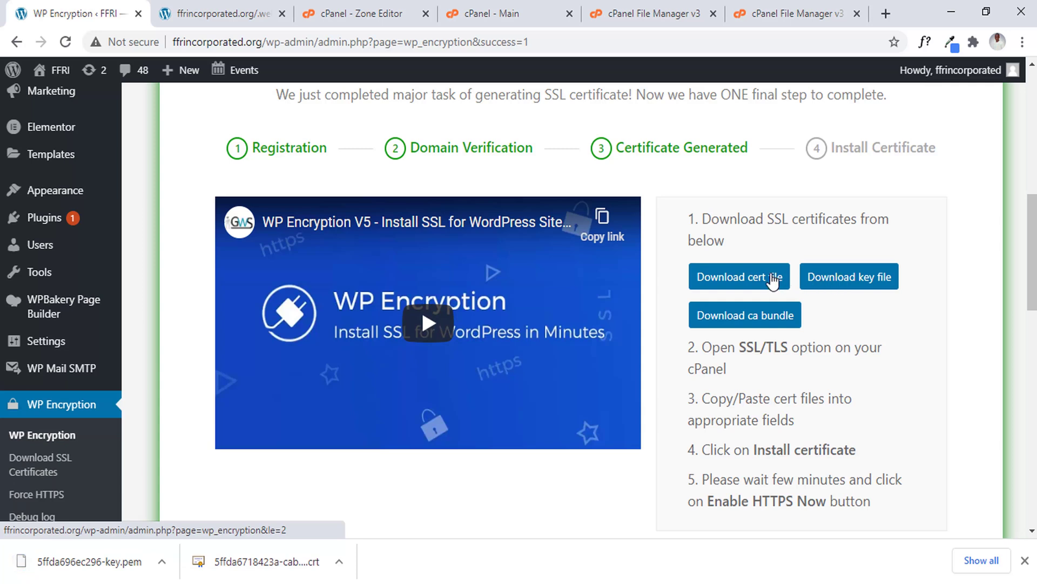
pyautogui.click(753, 282)
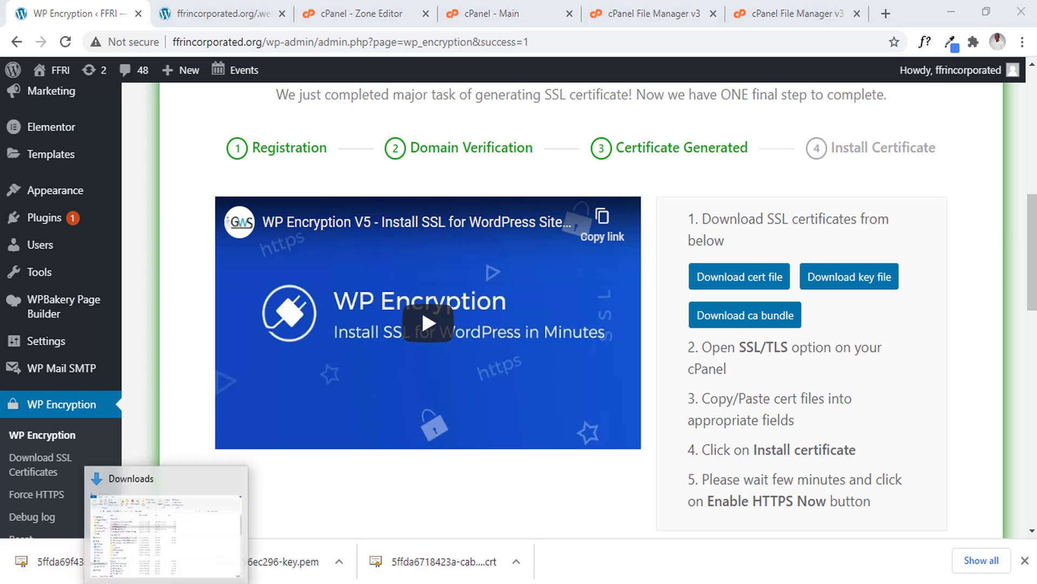
# Show the downloaded CA bundle in File Explorer, refresh the folder, locate the new key and cert files, and return to the browser.
pyautogui.click(516, 560)
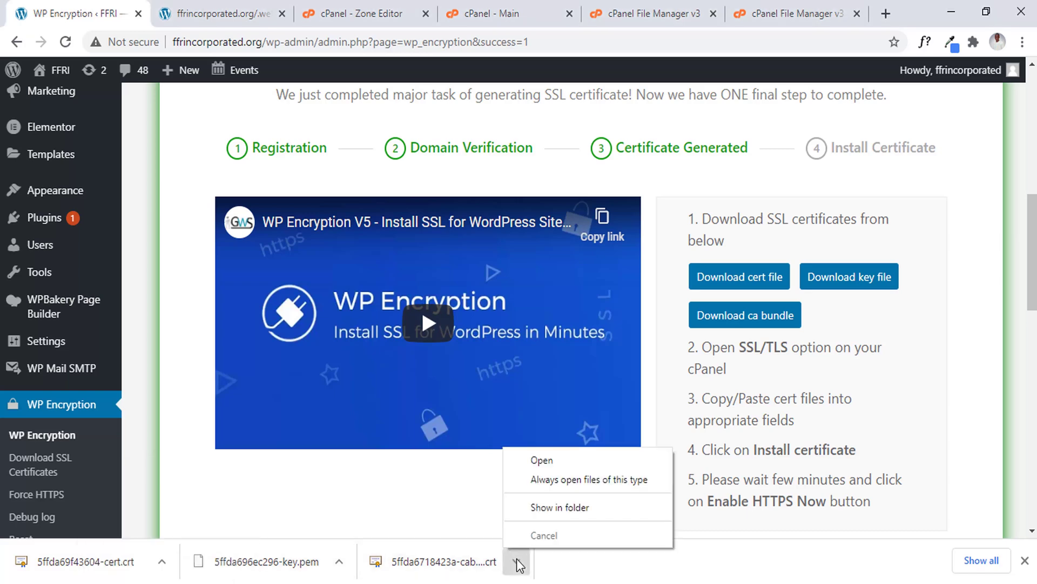
pyautogui.click(537, 507)
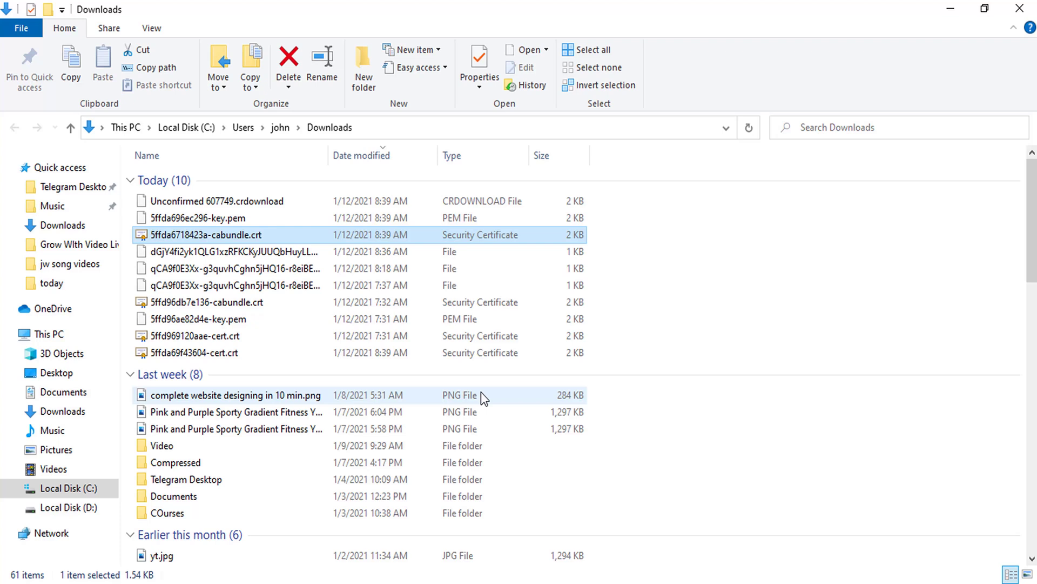
pyautogui.click(749, 128)
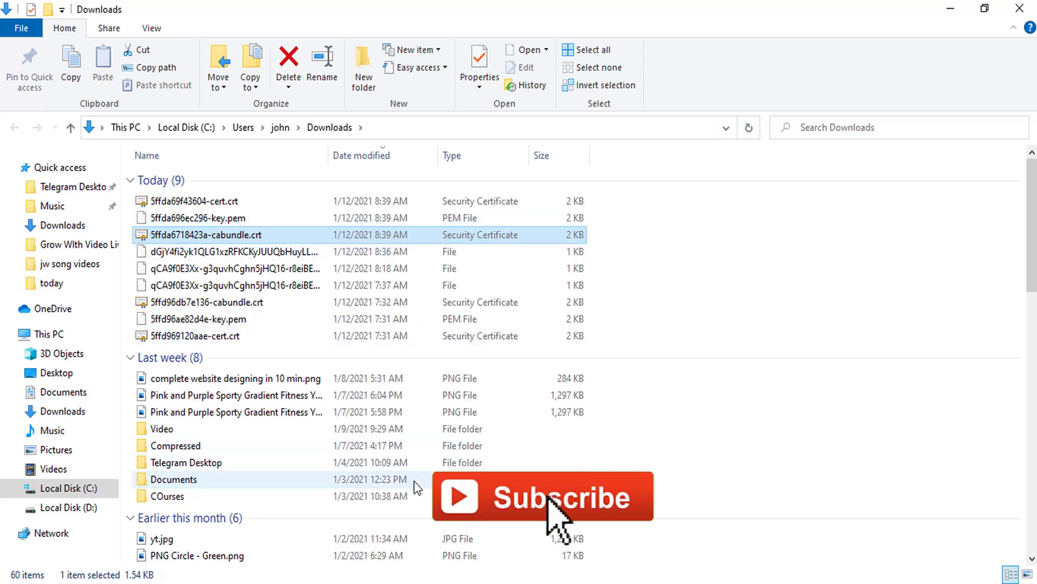
pyautogui.click(257, 216)
pyautogui.click(255, 200)
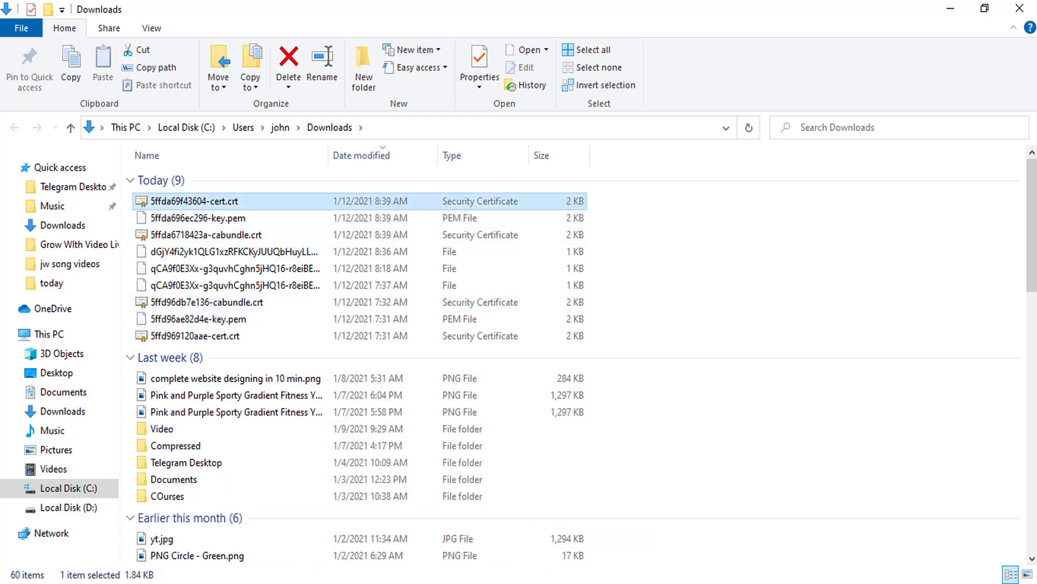
pyautogui.click(351, 546)
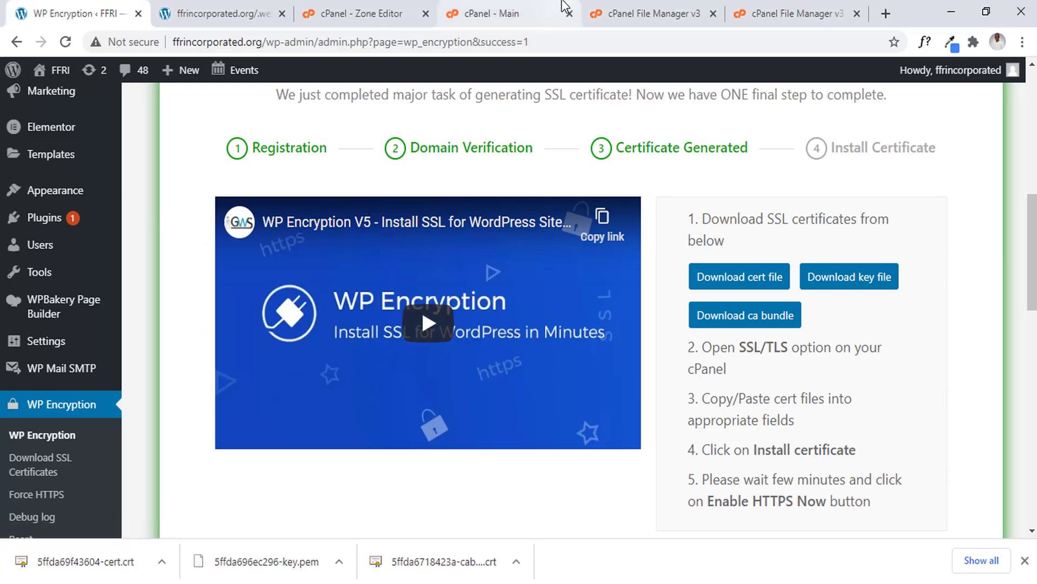
# Switch to cPanel's main page and close both File Manager tabs.
pyautogui.click(516, 15)
pyautogui.click(713, 13)
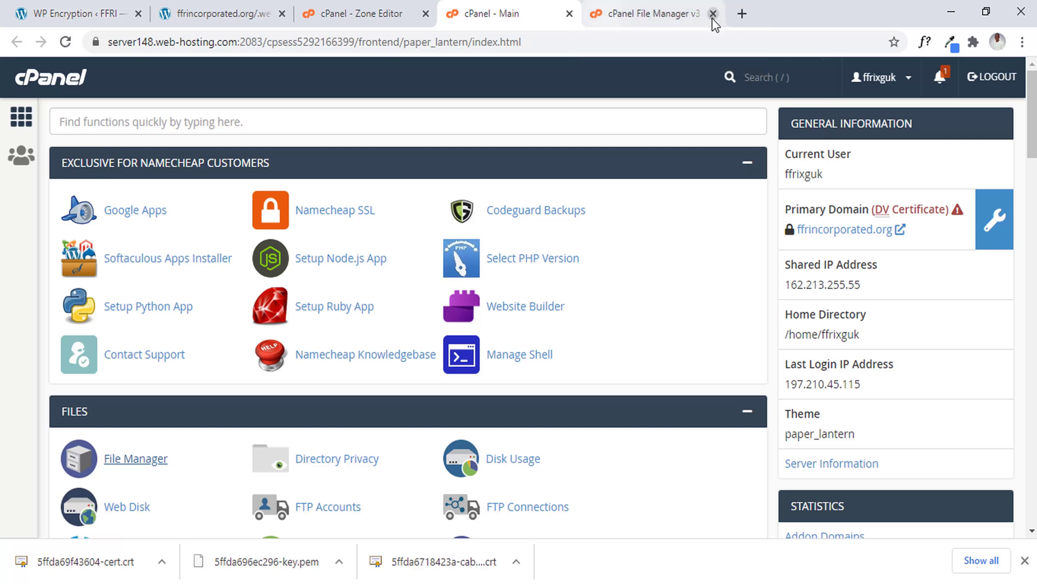
pyautogui.click(713, 14)
# Search the cPanel functions for "ssl" and open the Manage SSL sites page of SSL/TLS.
pyautogui.click(308, 123)
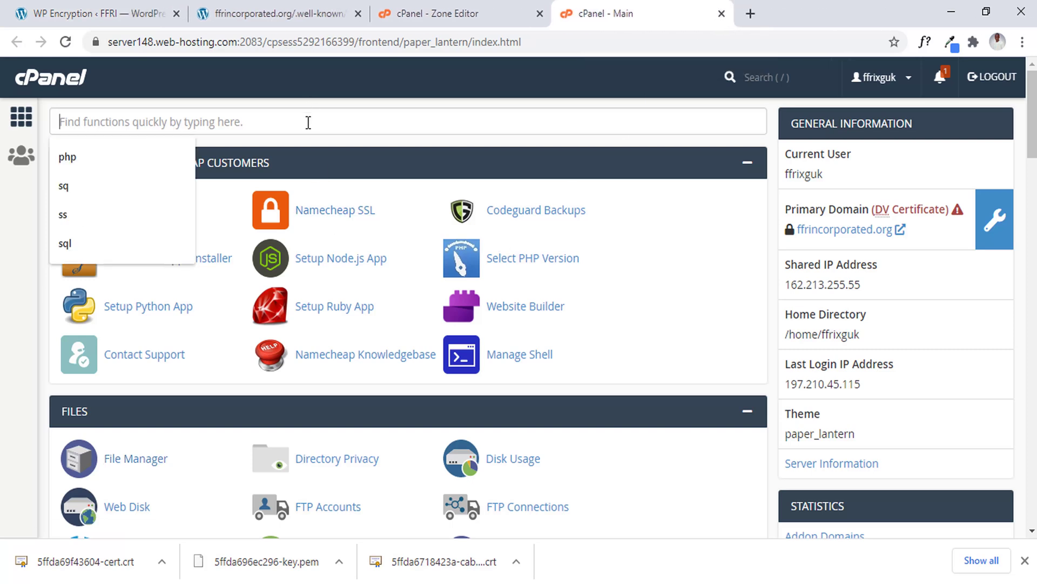
pyautogui.write('ssl')
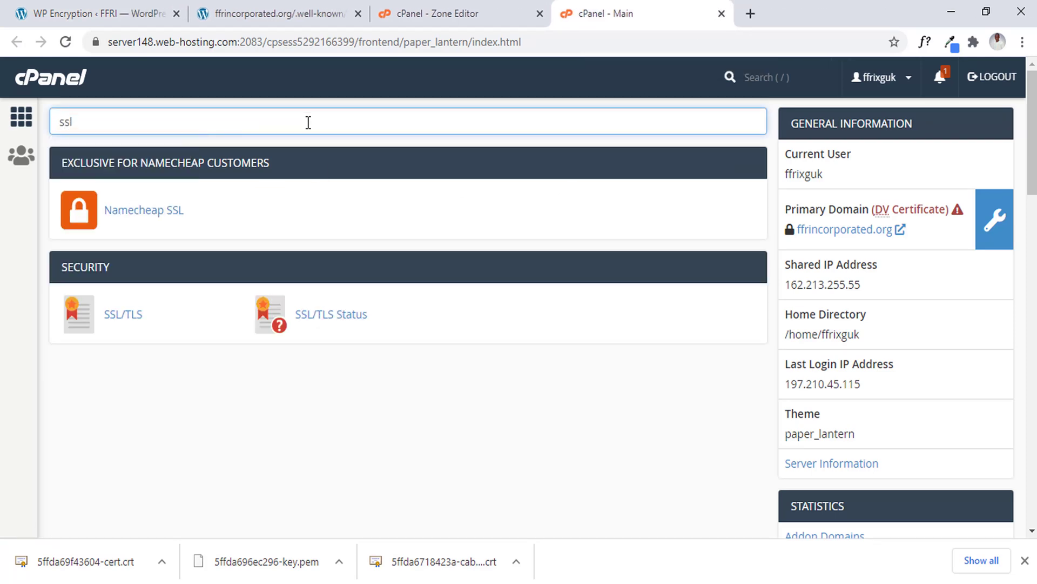
pyautogui.click(125, 318)
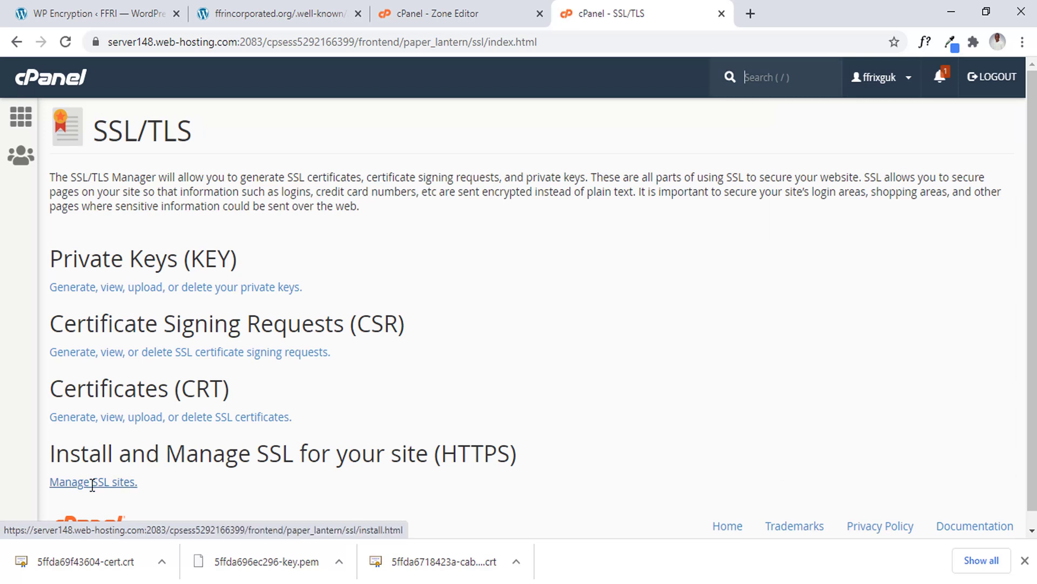
pyautogui.click(92, 485)
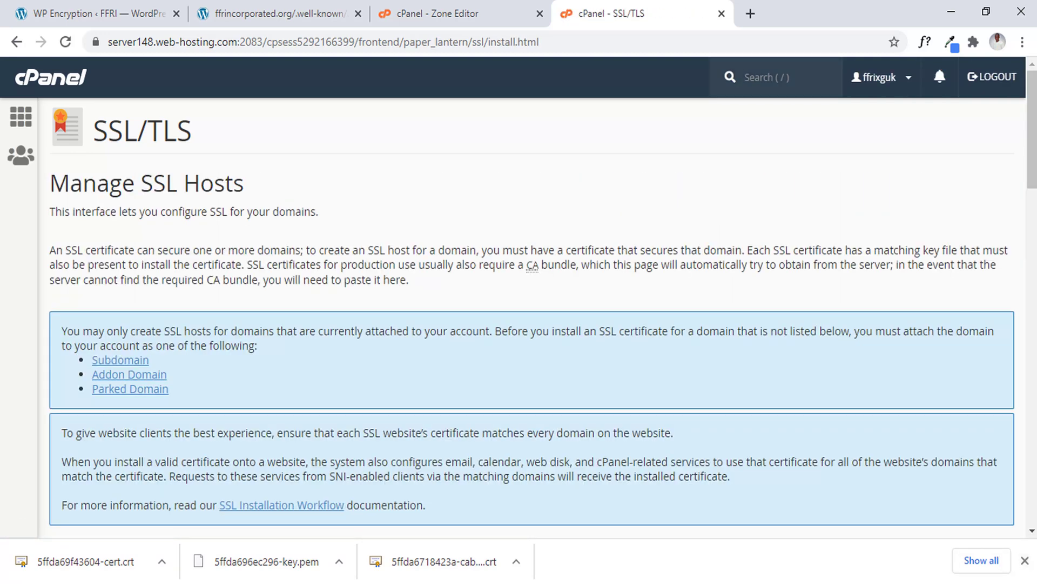
# Select the domain ffrincorporated.org for the SSL installation and place the cursor in the empty Certificate (CRT) field.
pyautogui.scroll(-3, 532, 325)
pyautogui.scroll(-14, 532, 324)
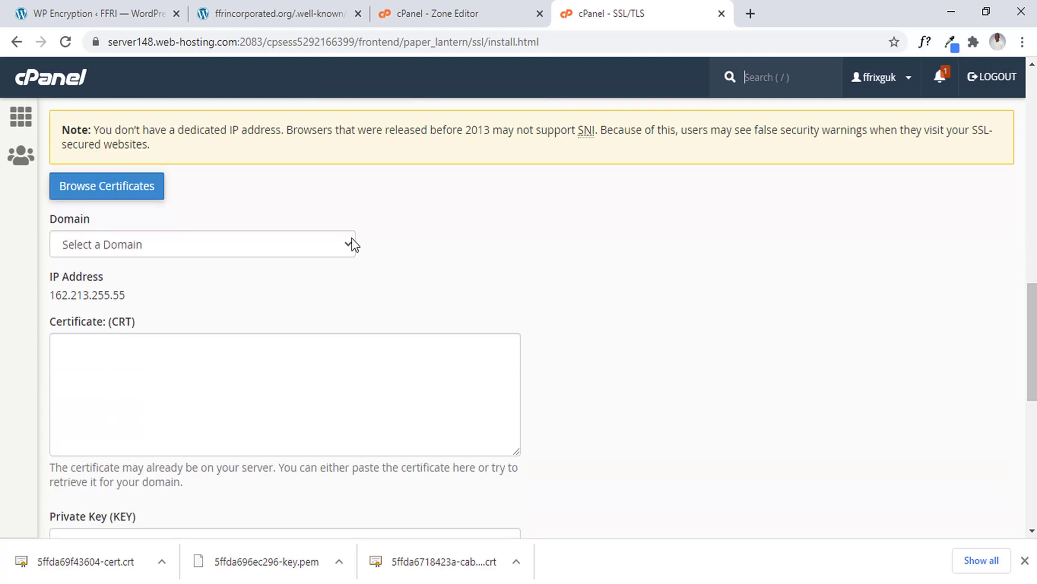
pyautogui.click(353, 239)
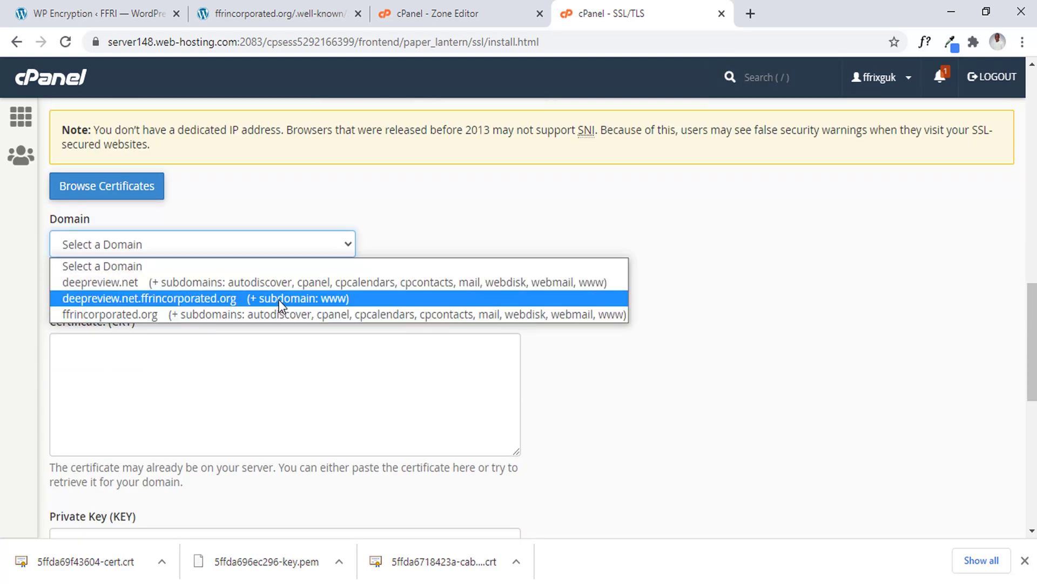
pyautogui.click(277, 313)
pyautogui.click(255, 388)
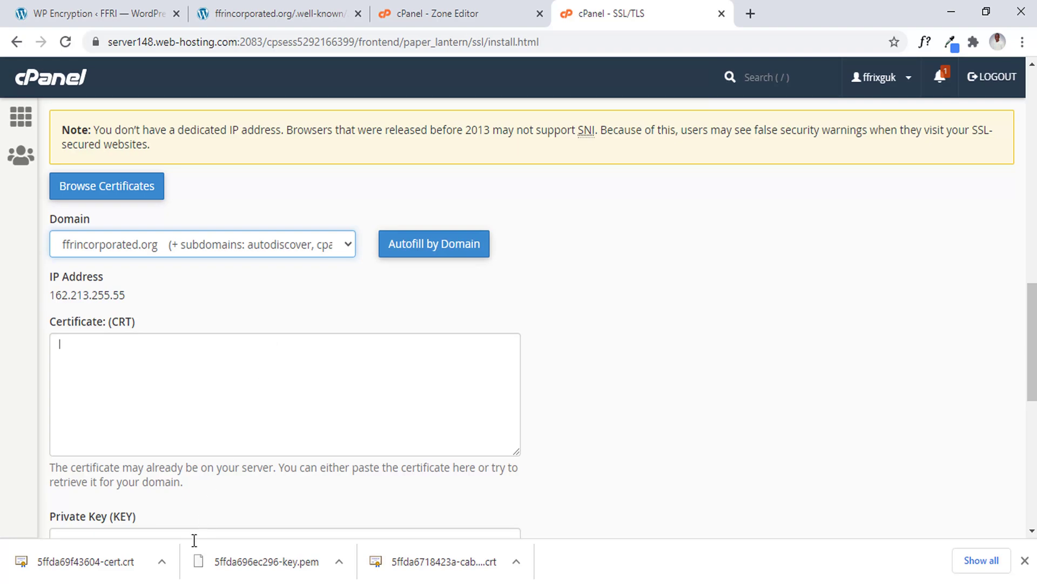
# Show the downloaded 5ffda69f43604-cert.crt in its folder, open it in Notepad++ and copy its entire contents.
pyautogui.click(161, 561)
pyautogui.click(119, 519)
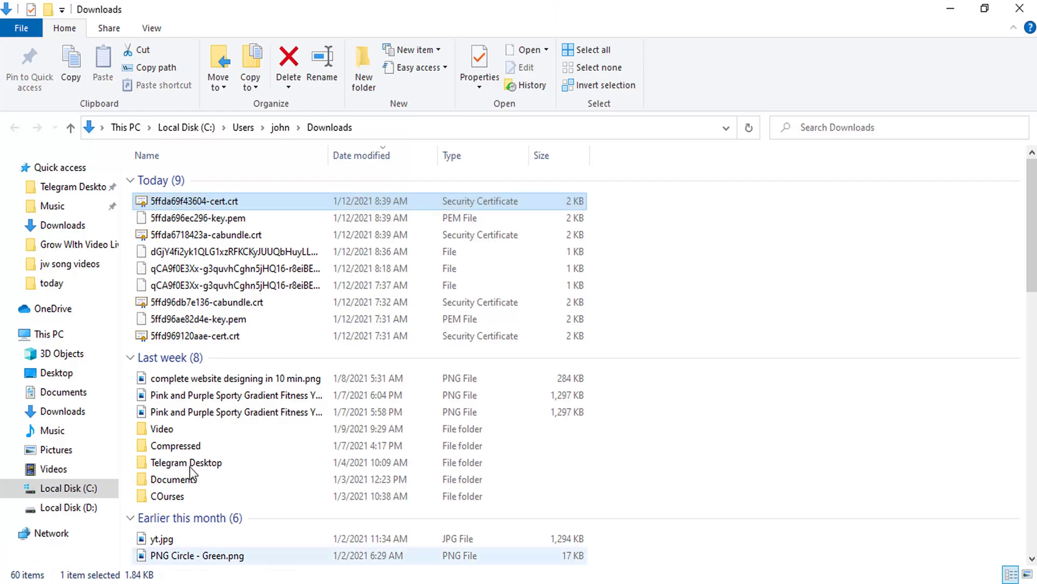
pyautogui.rightClick(206, 208)
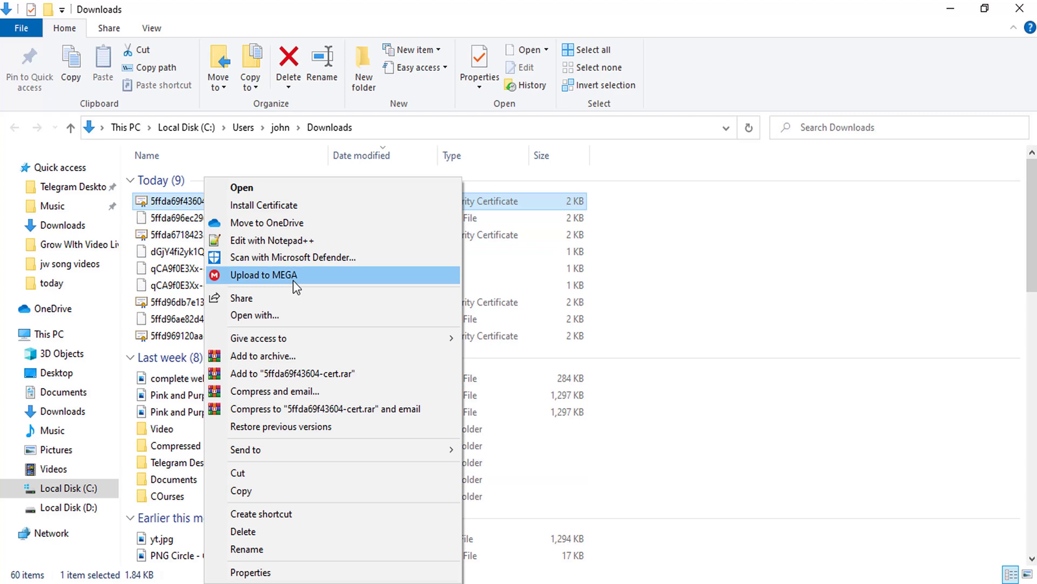
pyautogui.click(281, 241)
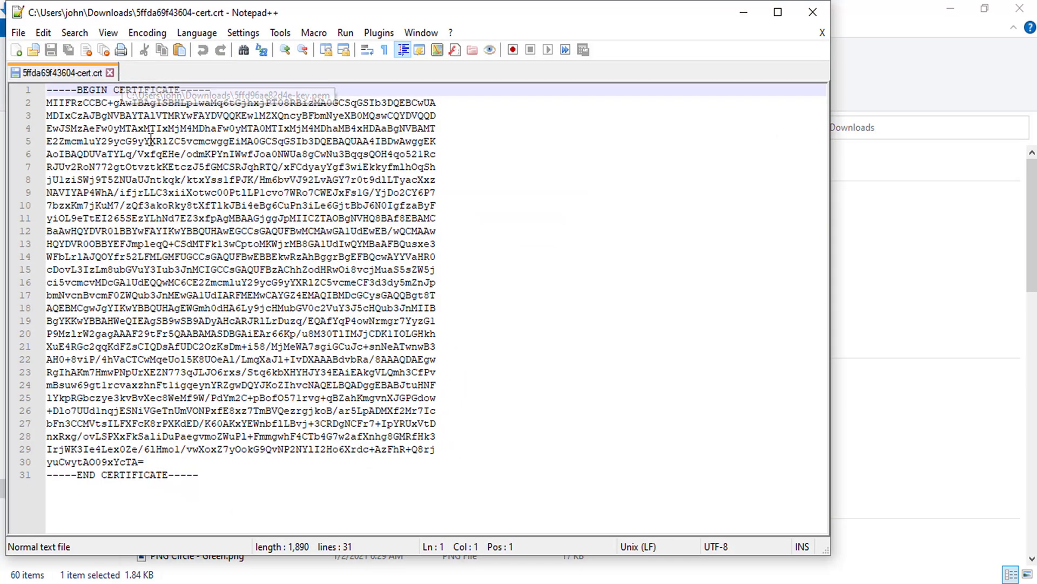
pyautogui.click(174, 218)
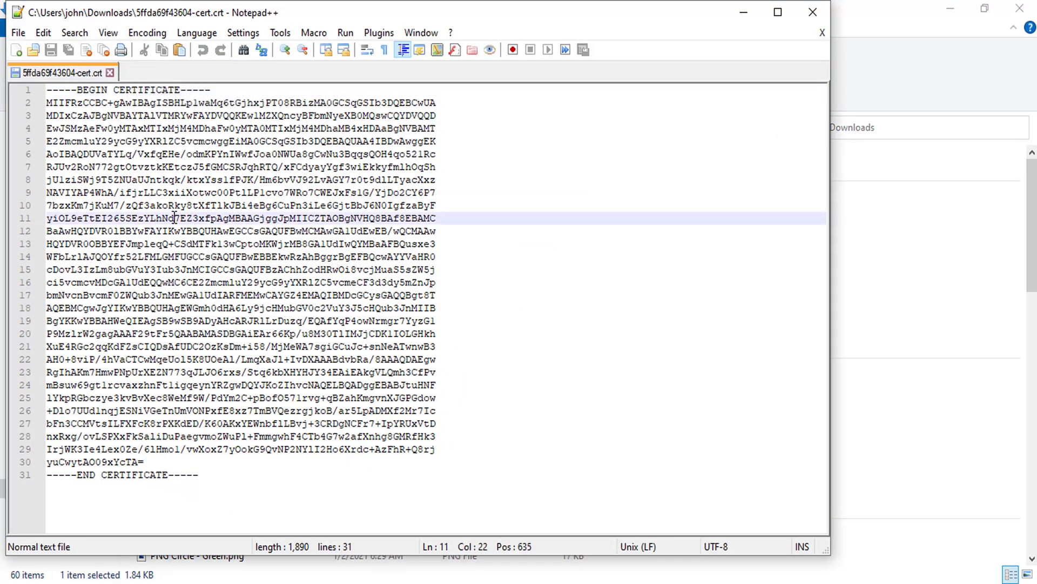
pyautogui.hotkey('ctrl', 'a')
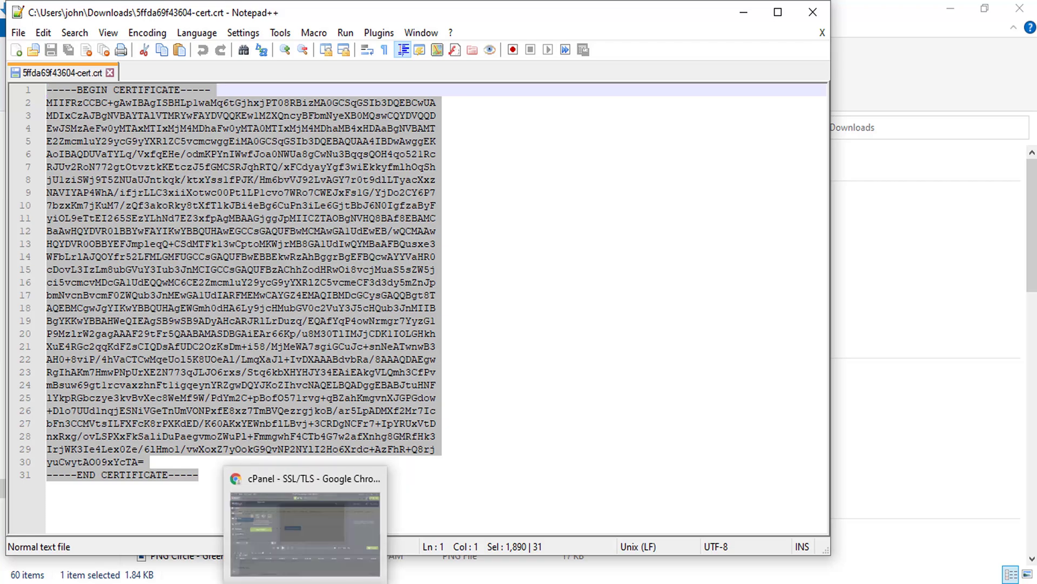
# Return to cPanel, paste the copied certificate into the Certificate (CRT) field and view the beginning of the pasted text.
pyautogui.click(298, 522)
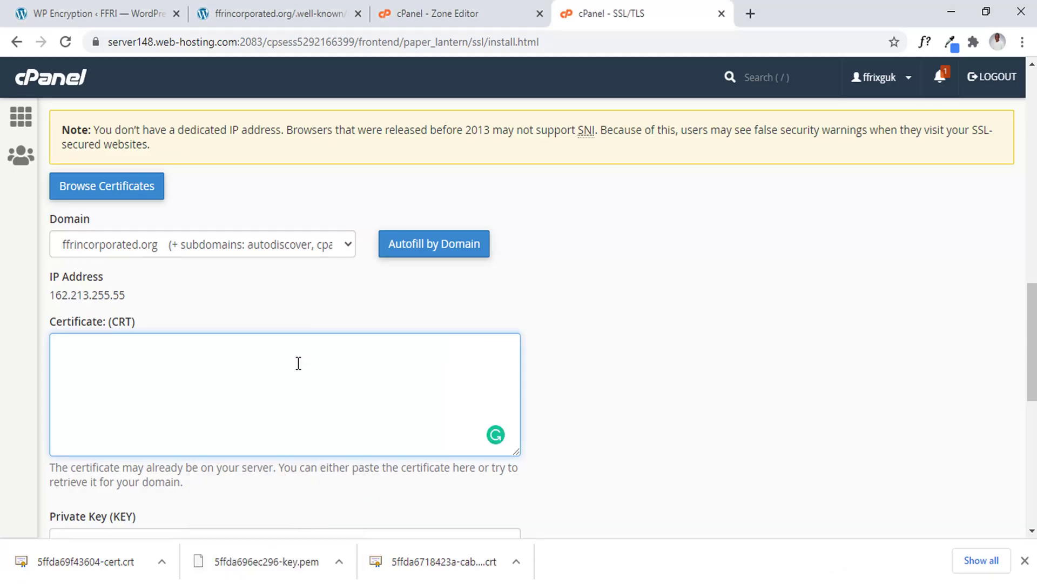
pyautogui.hotkey('ctrl', 'v')
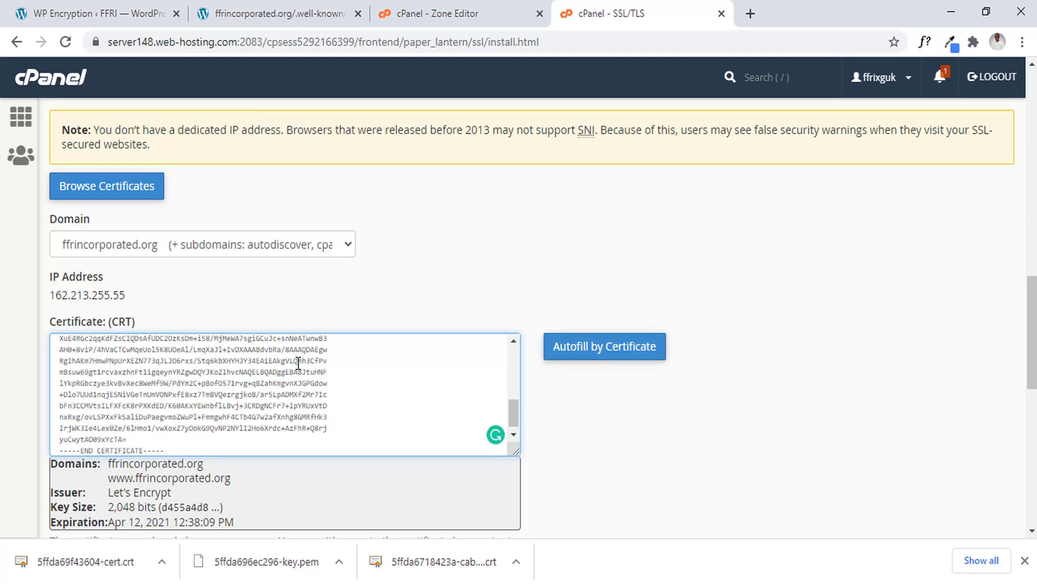
pyautogui.click(545, 280)
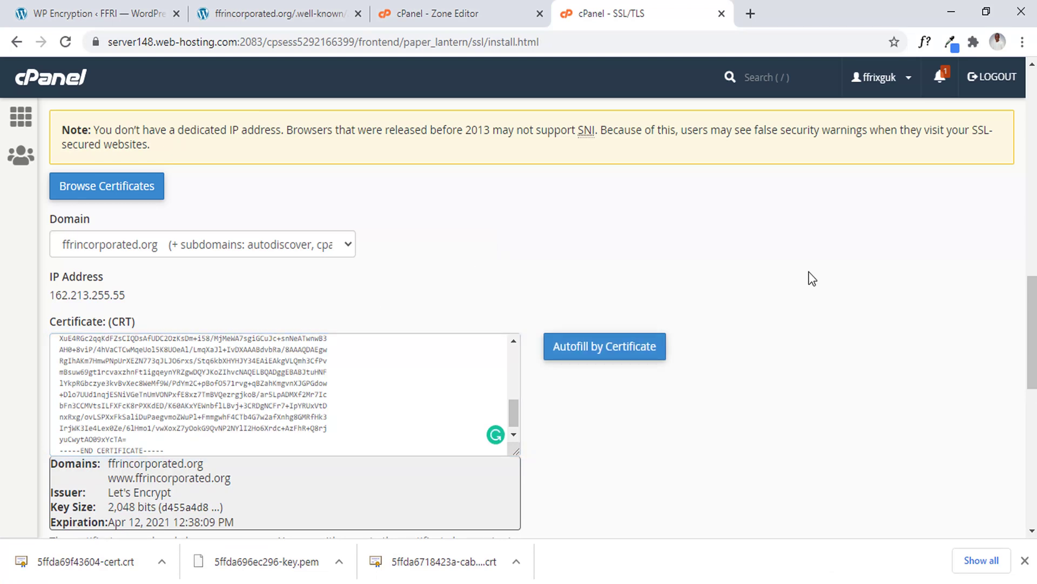
pyautogui.moveTo(519, 412); pyautogui.dragTo(517, 355)
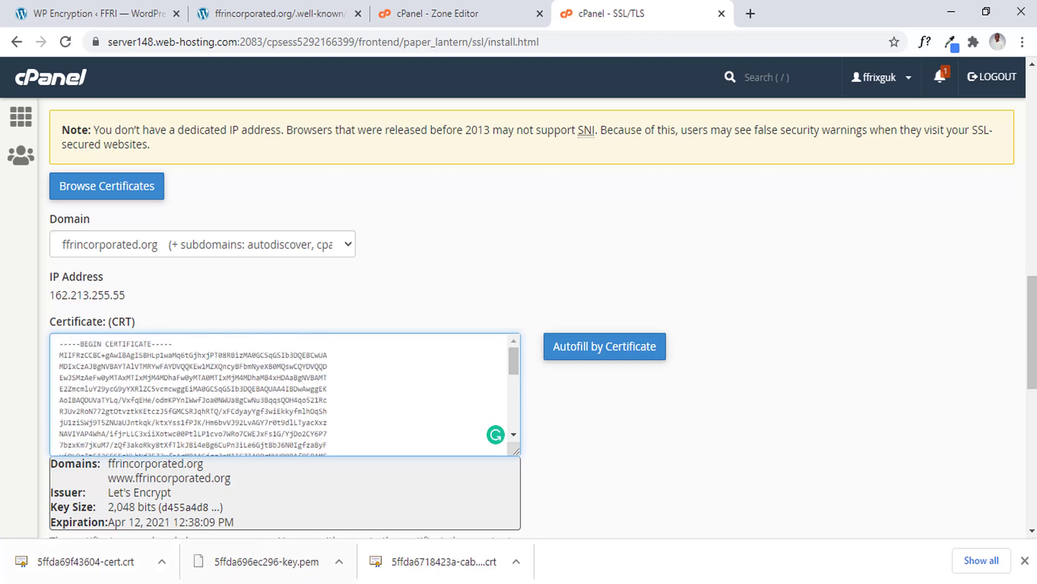
# Open 5ffda6718423a-cabundle.crt from the Downloads folder in Notepad++ and copy its entire contents.
pyautogui.moveTo(178, 577)
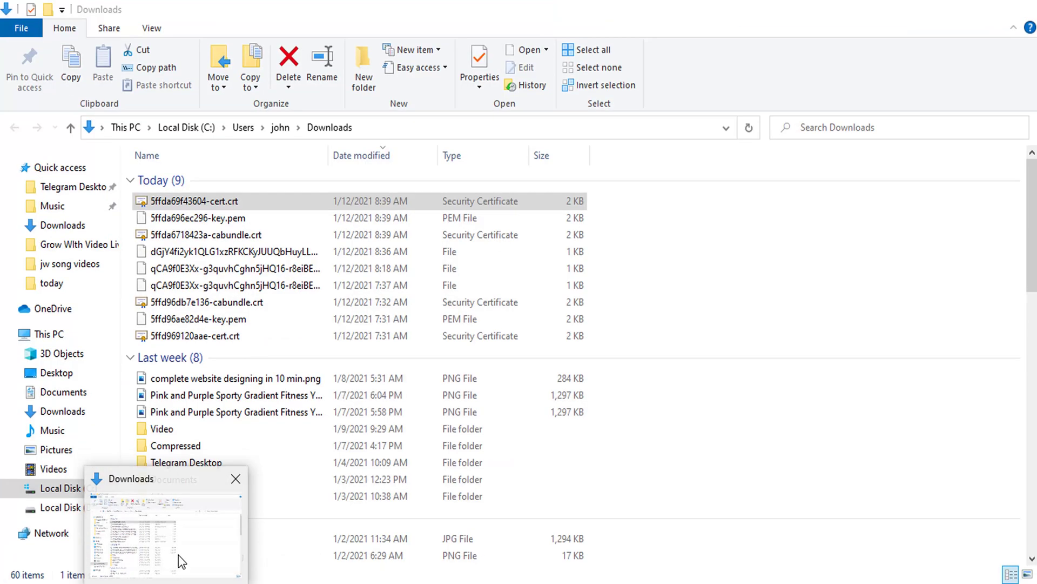
pyautogui.click(178, 555)
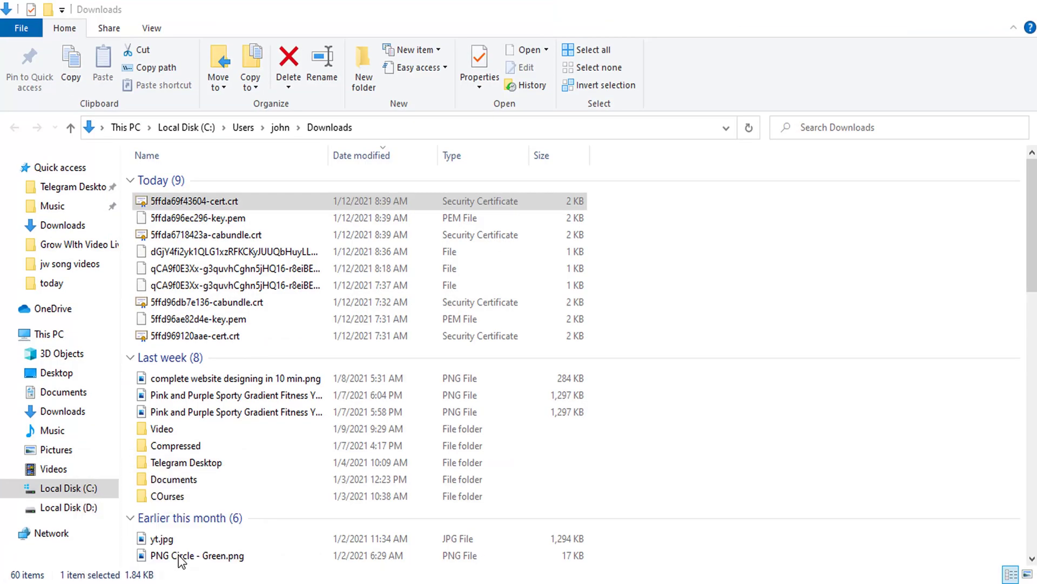
pyautogui.click(218, 239)
pyautogui.rightClick(218, 239)
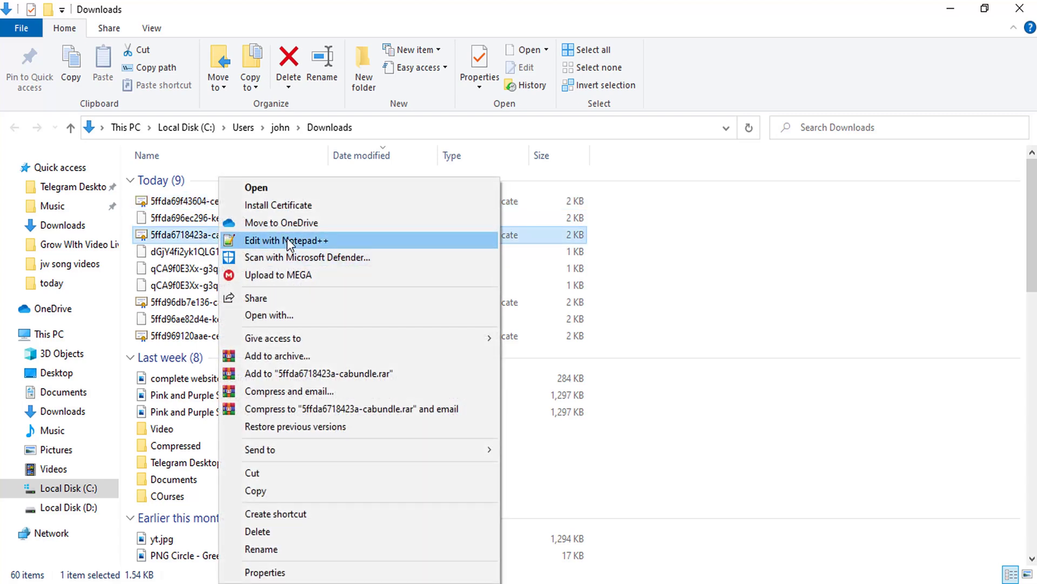
pyautogui.click(287, 238)
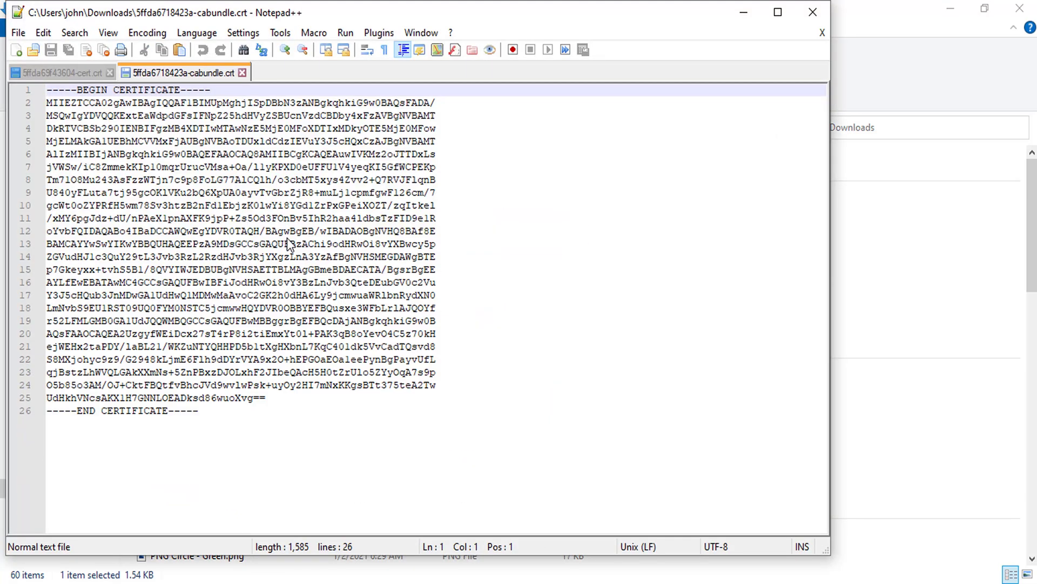
pyautogui.click(287, 239)
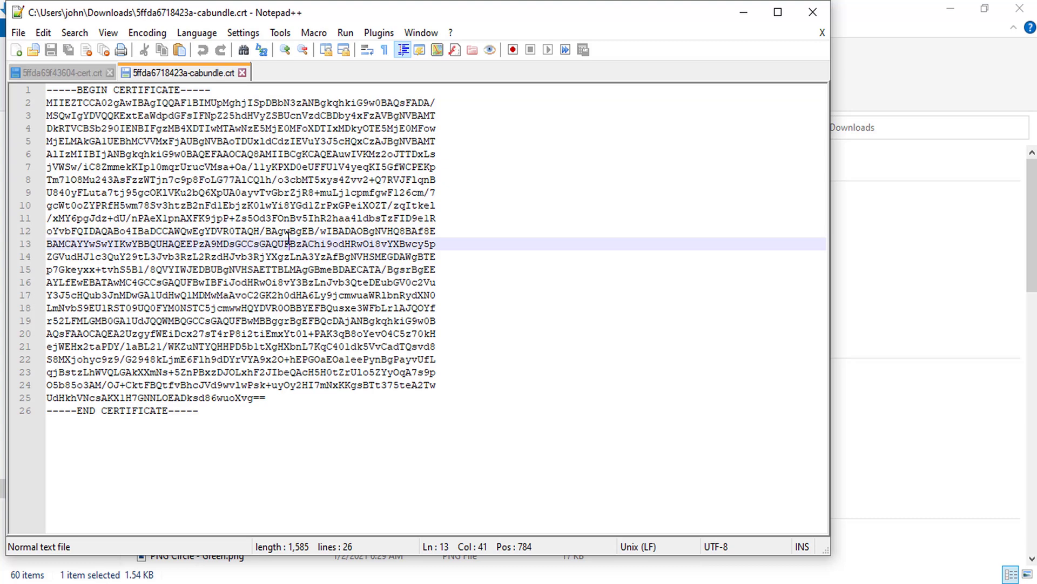
pyautogui.hotkey('ctrl', 'a')
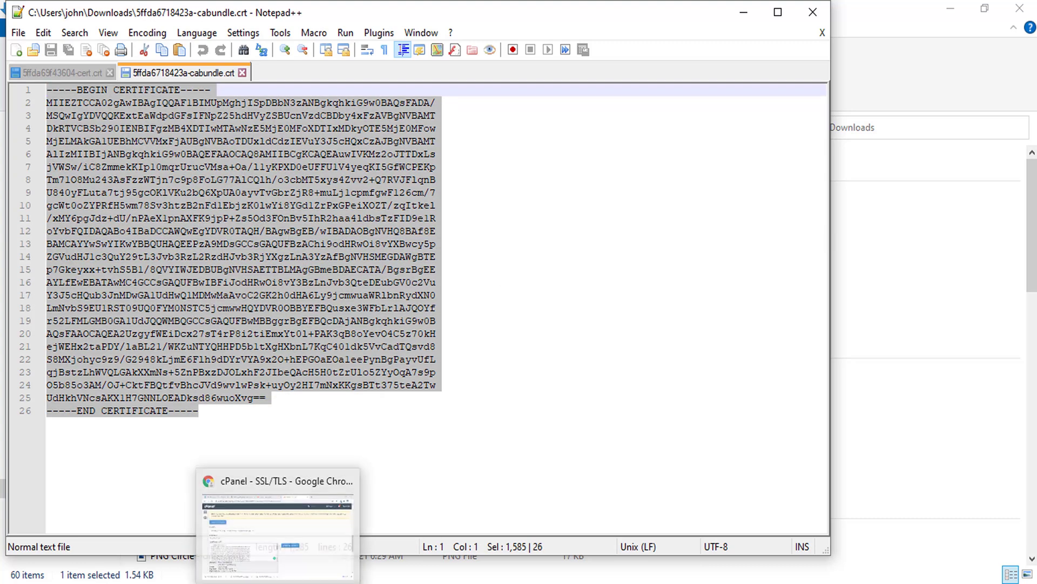
# Return to cPanel and paste the copied CA bundle into the Certificate Authority Bundle (CABUNDLE) field.
pyautogui.click(278, 581)
pyautogui.click(407, 452)
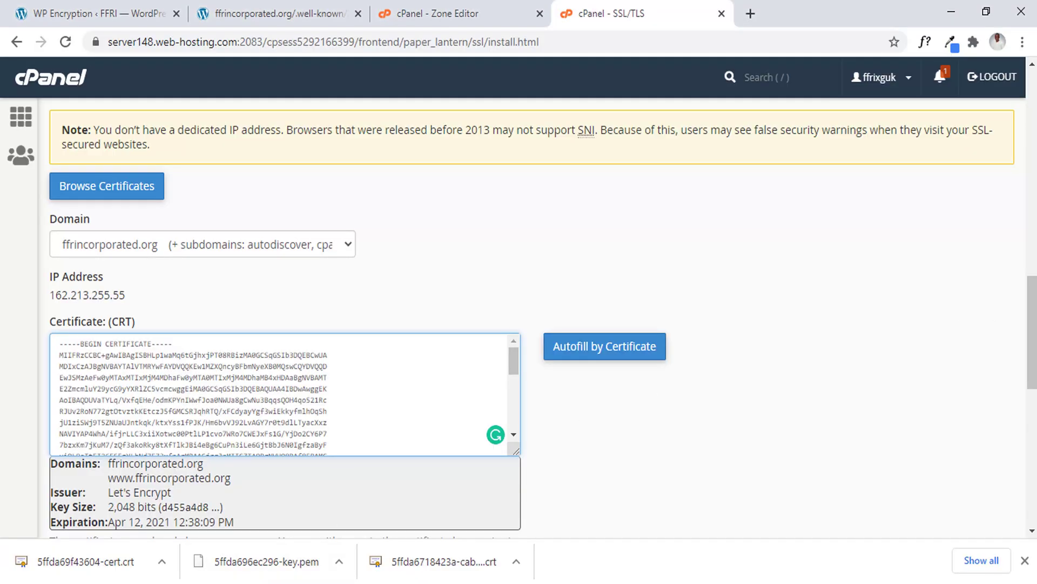
pyautogui.moveTo(1025, 308); pyautogui.dragTo(1026, 423)
pyautogui.click(405, 360)
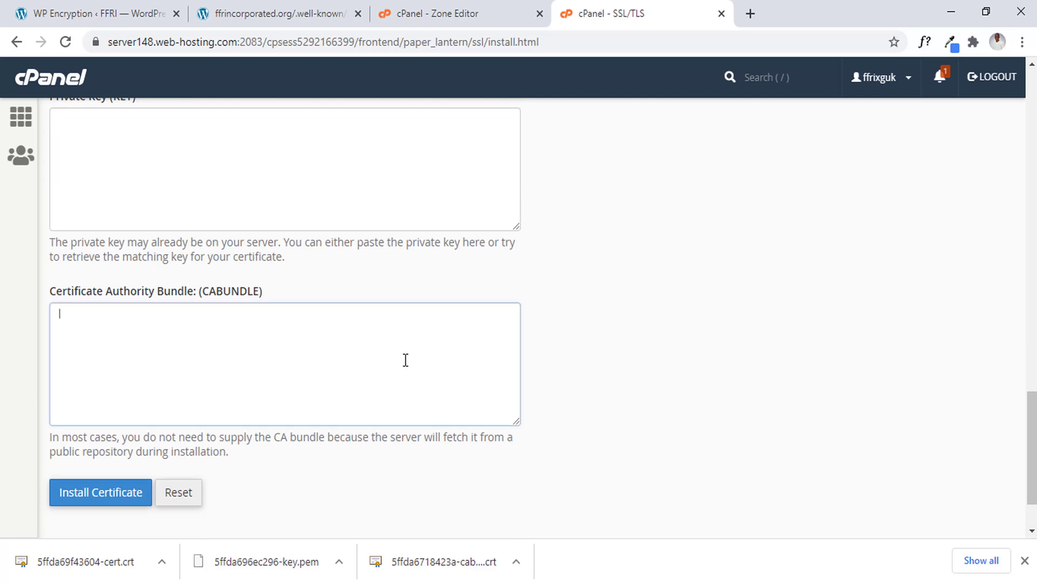
pyautogui.hotkey('ctrl', 'v')
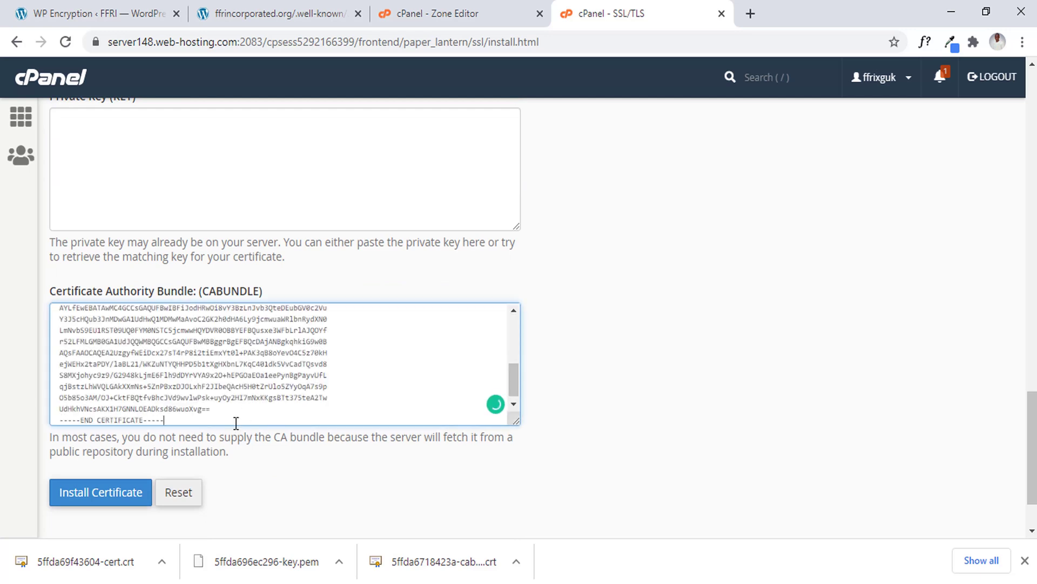
# Open 5ffda696ec296-key.pem from the Downloads folder in Notepad++, copy the entire private key and return to the cPanel page.
pyautogui.click(193, 583)
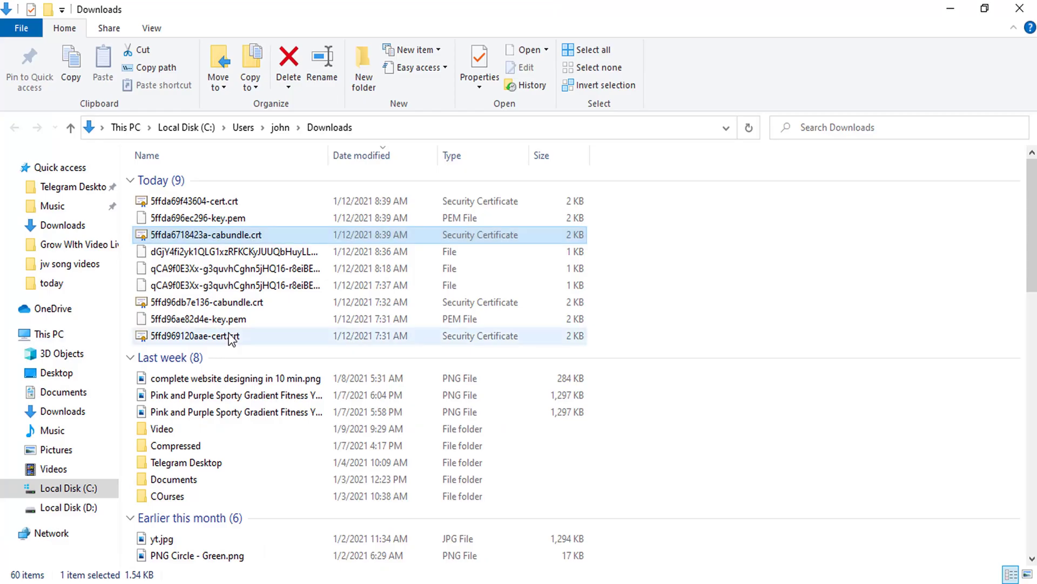
pyautogui.click(234, 218)
pyautogui.rightClick(233, 216)
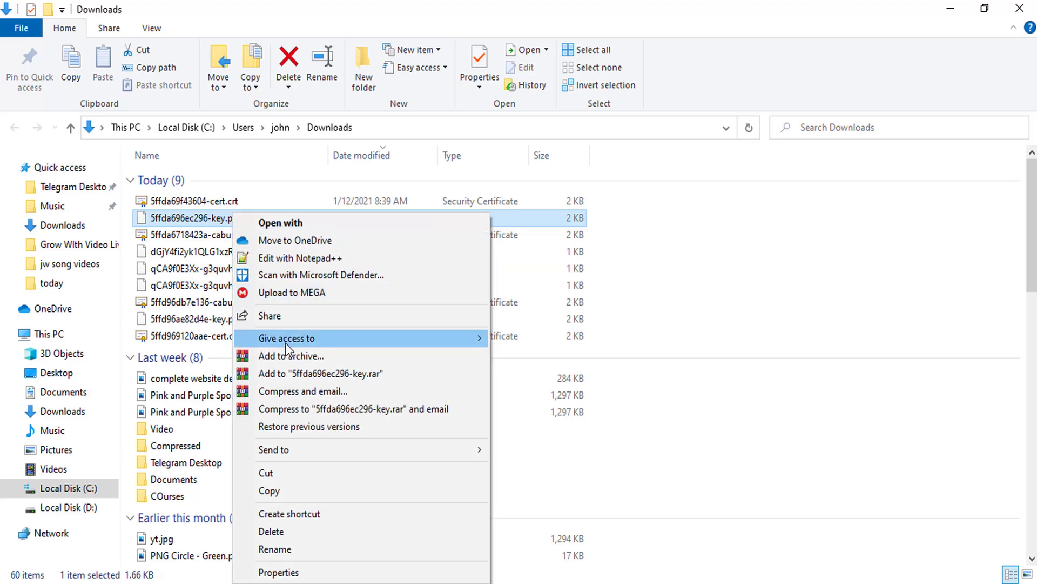
pyautogui.click(282, 263)
pyautogui.click(502, 260)
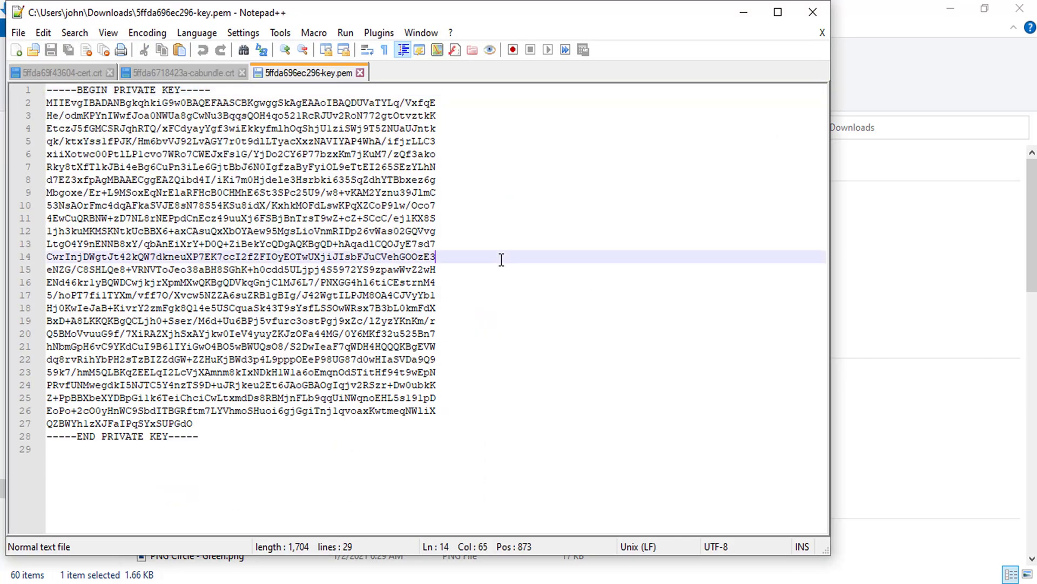
pyautogui.hotkey('ctrl', 'a')
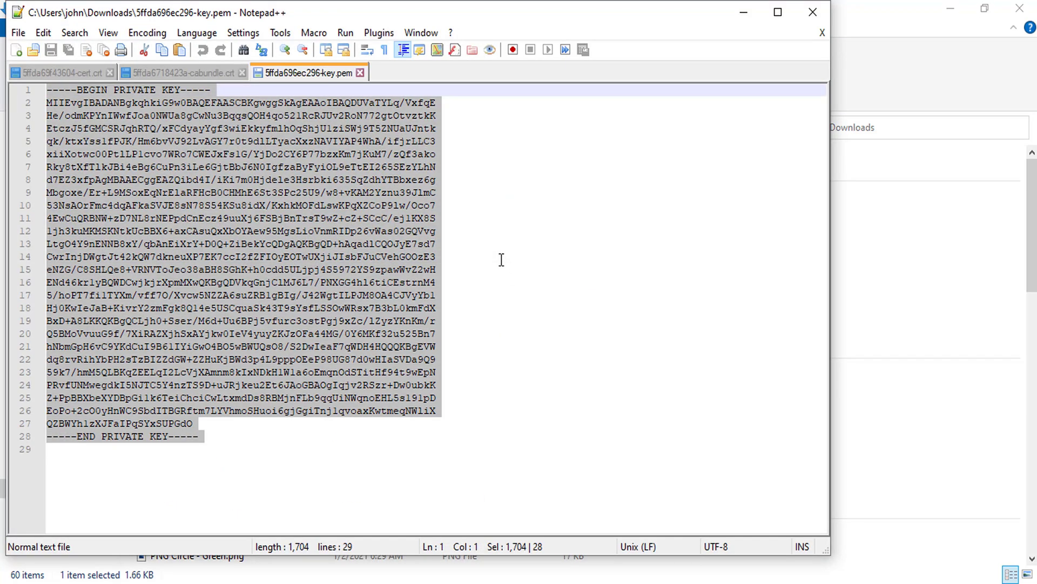
pyautogui.moveTo(345, 581)
pyautogui.click(346, 556)
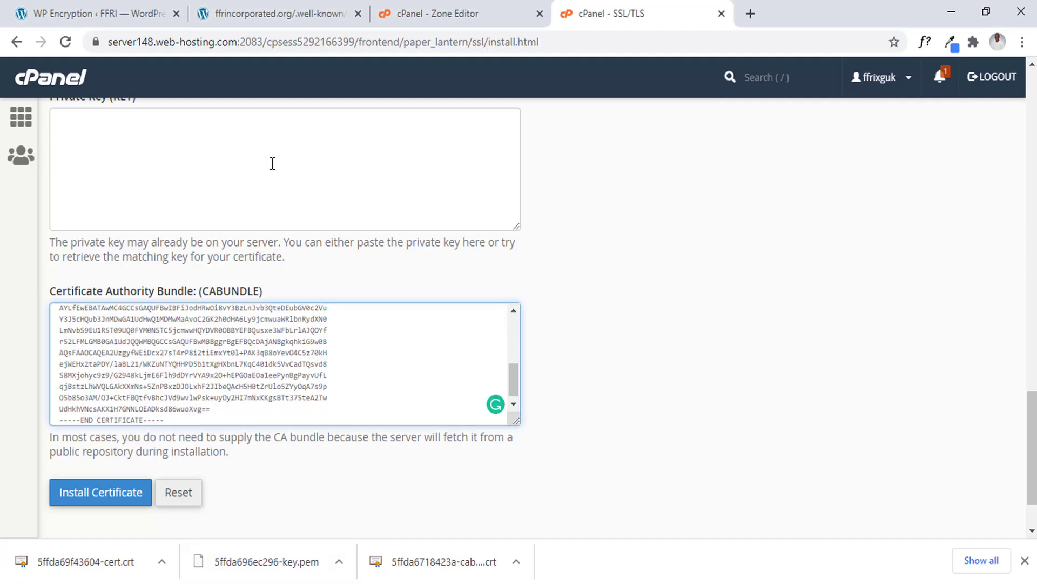